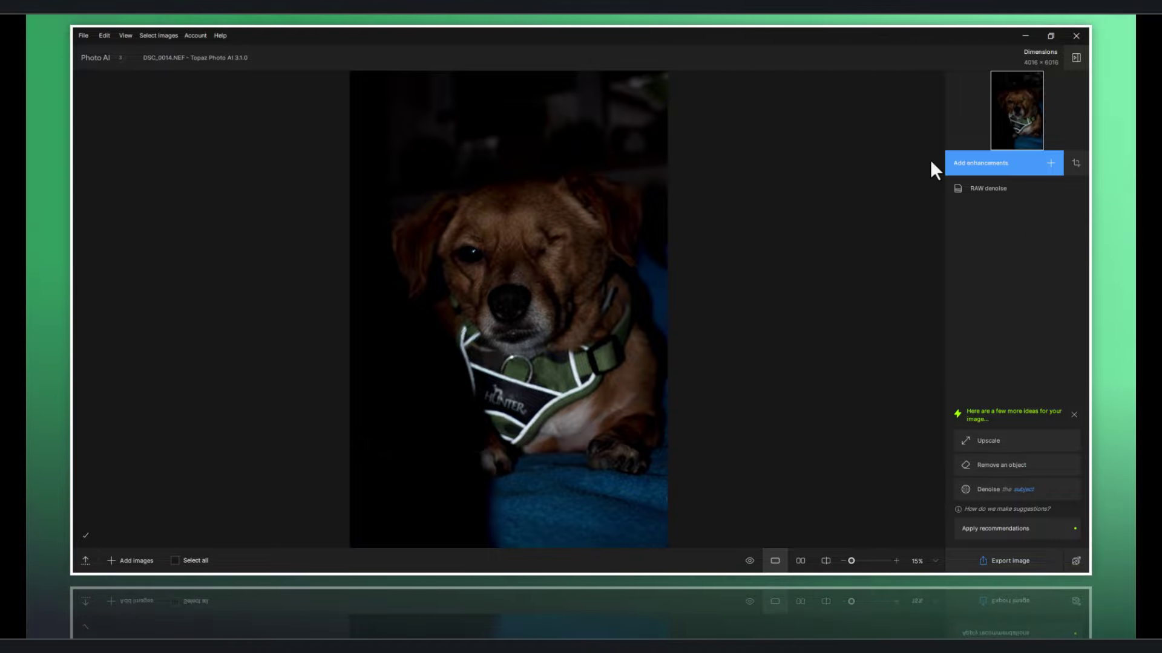
Step: Browse the enhancements list, then add subject Denoise at strength 33 to the dog photo
click(969, 165)
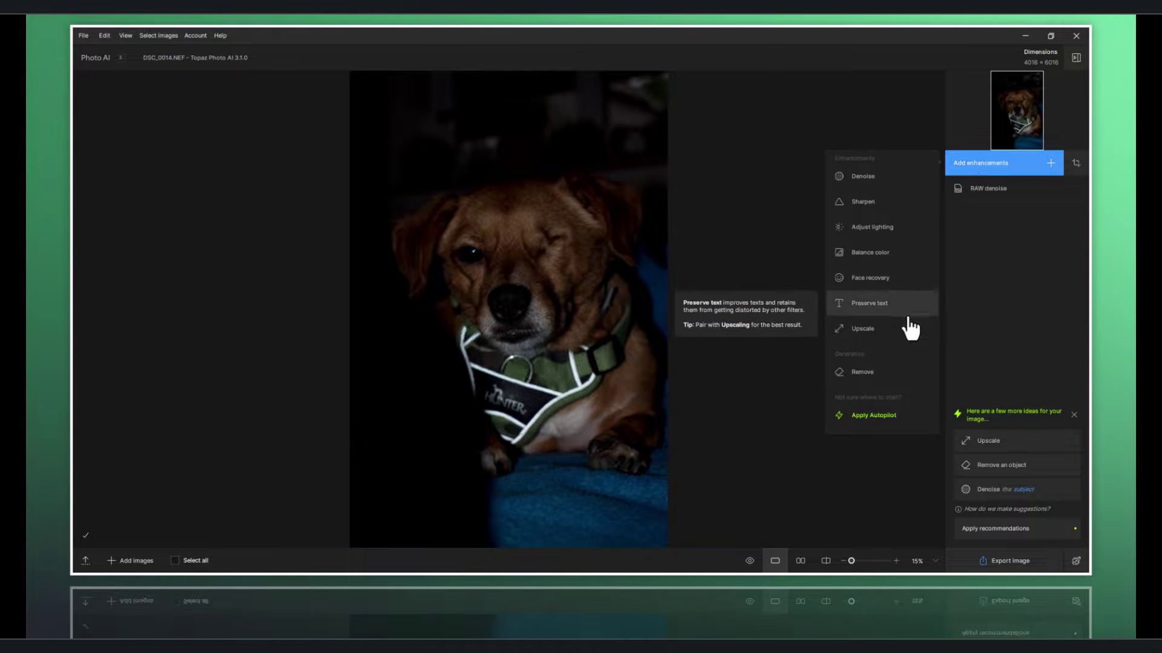
click(1001, 253)
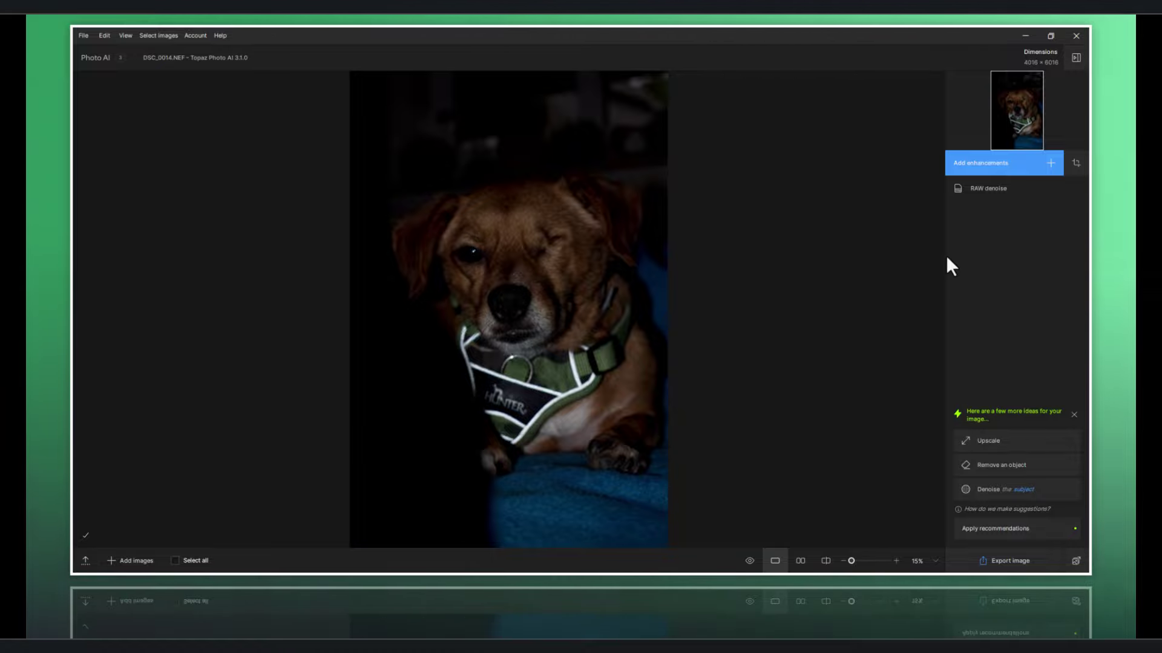
click(957, 164)
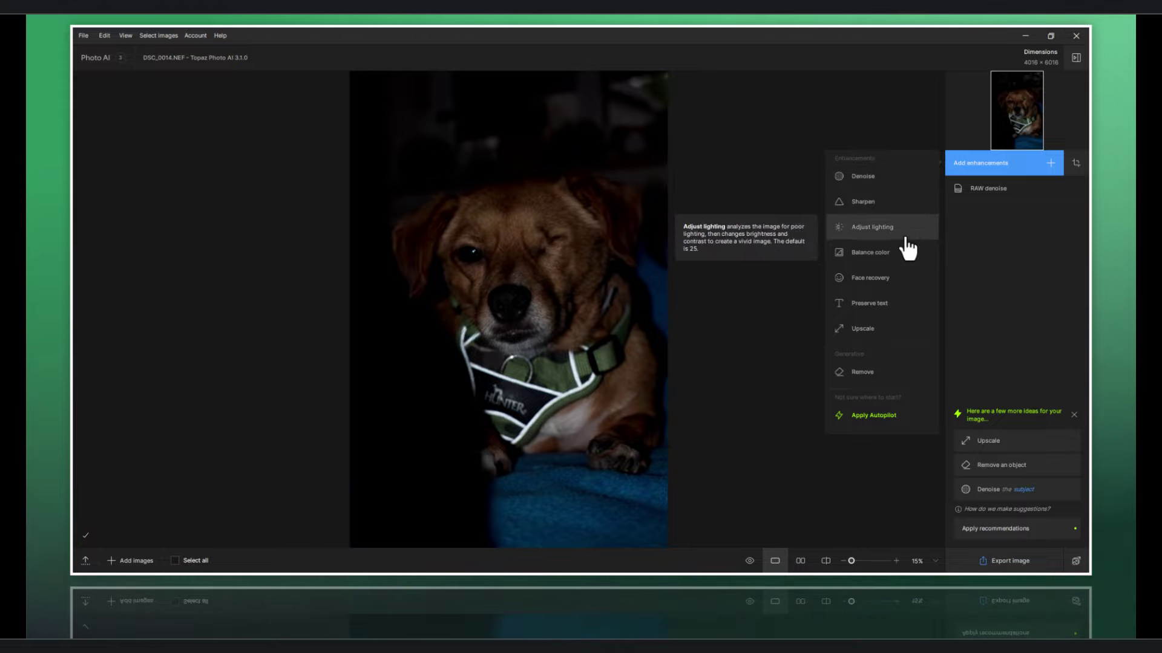
click(1023, 260)
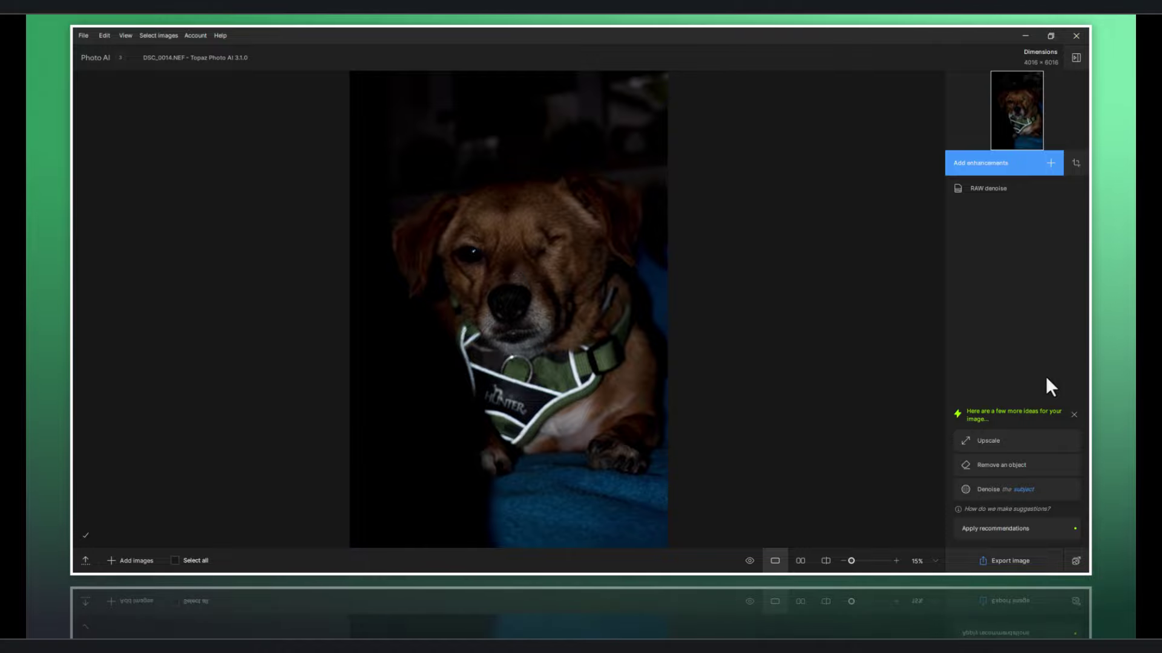
click(1043, 490)
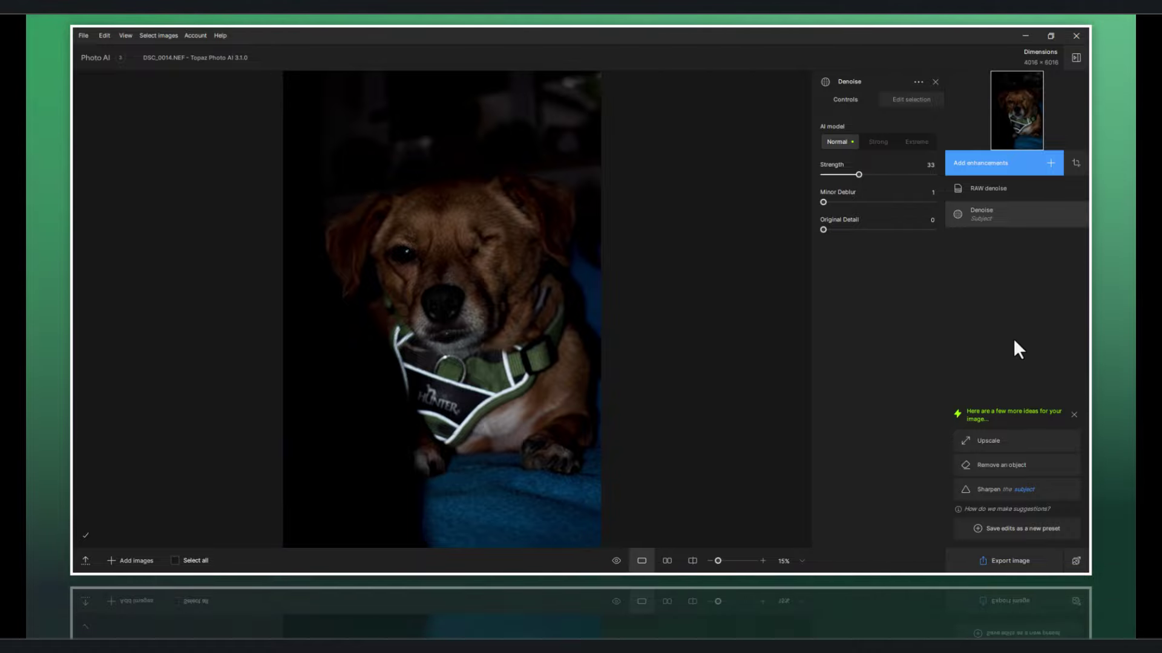
click(974, 168)
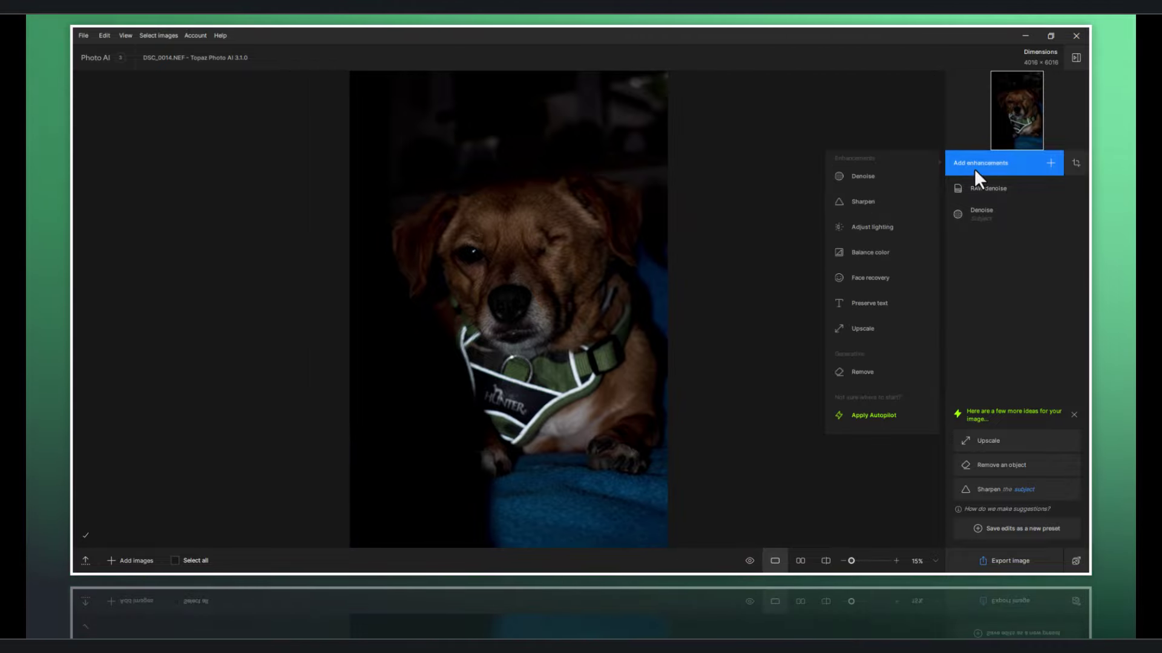
Step: Upscale the dog portrait 4x with High Fidelity and zoom the preview out
click(991, 274)
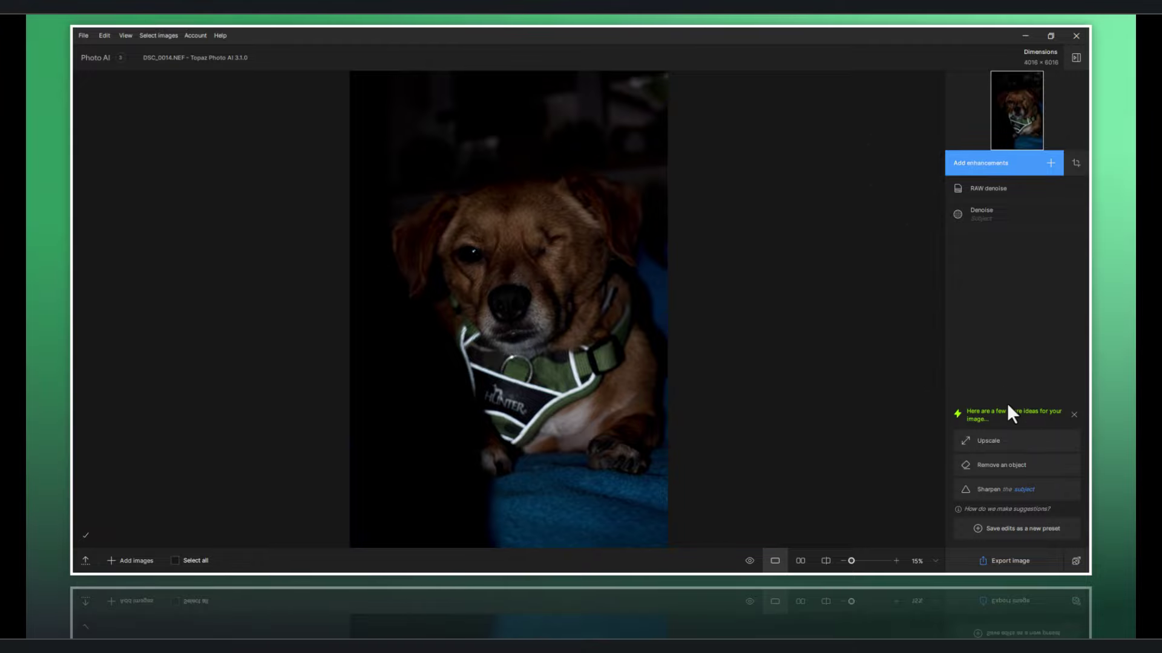
click(1017, 440)
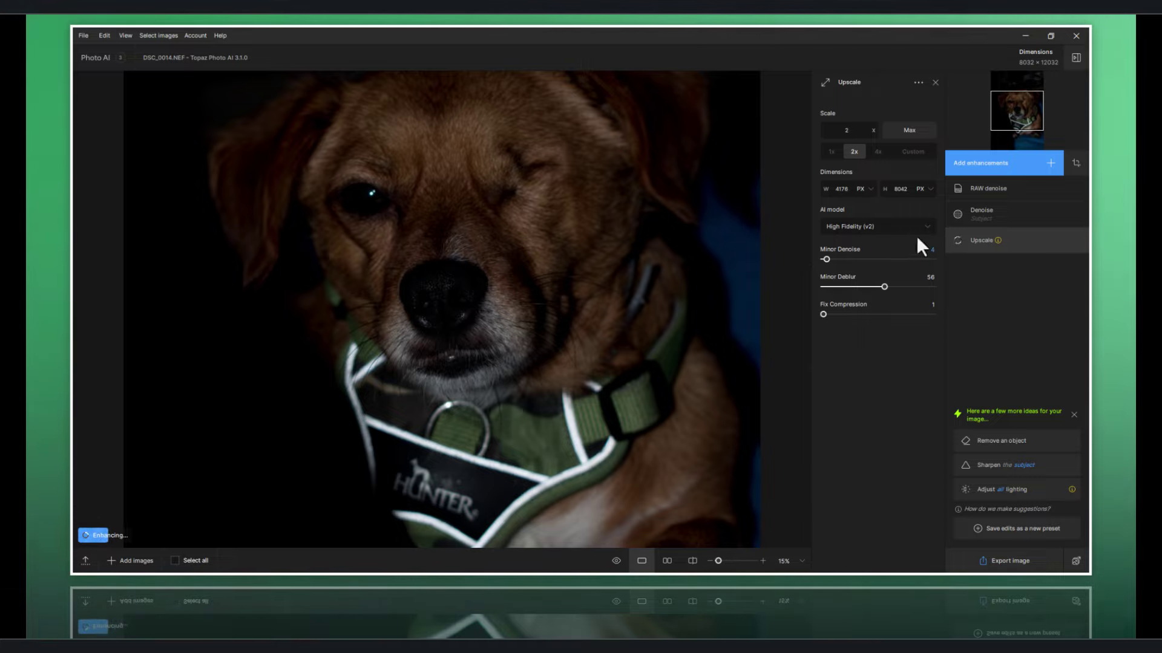
click(855, 154)
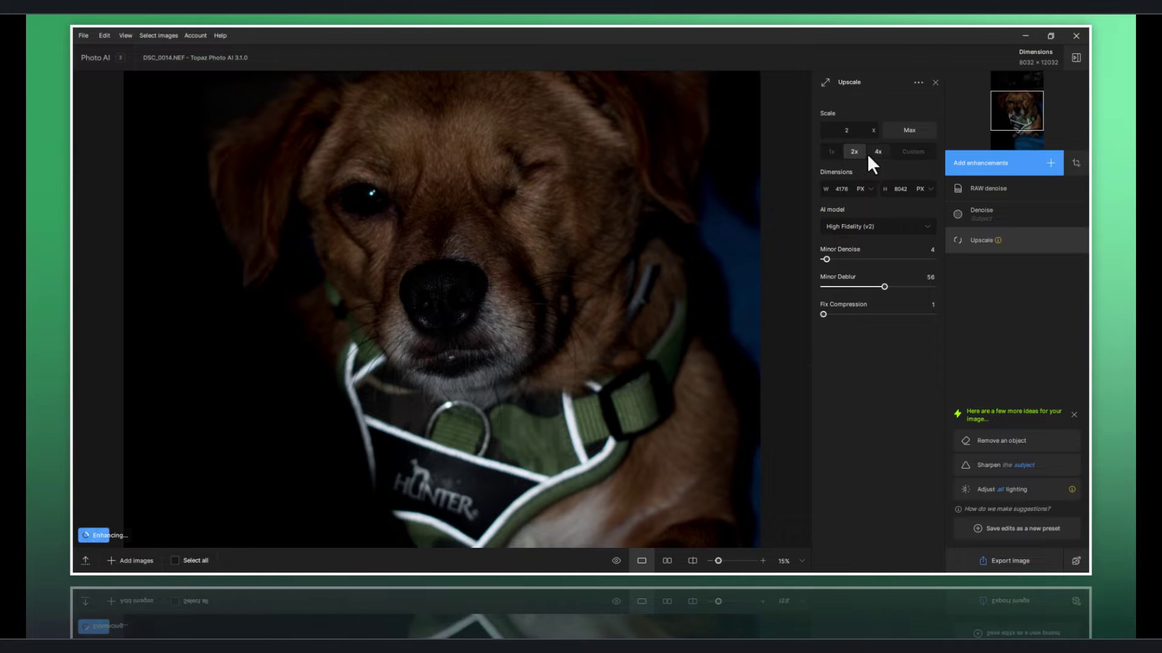
click(882, 153)
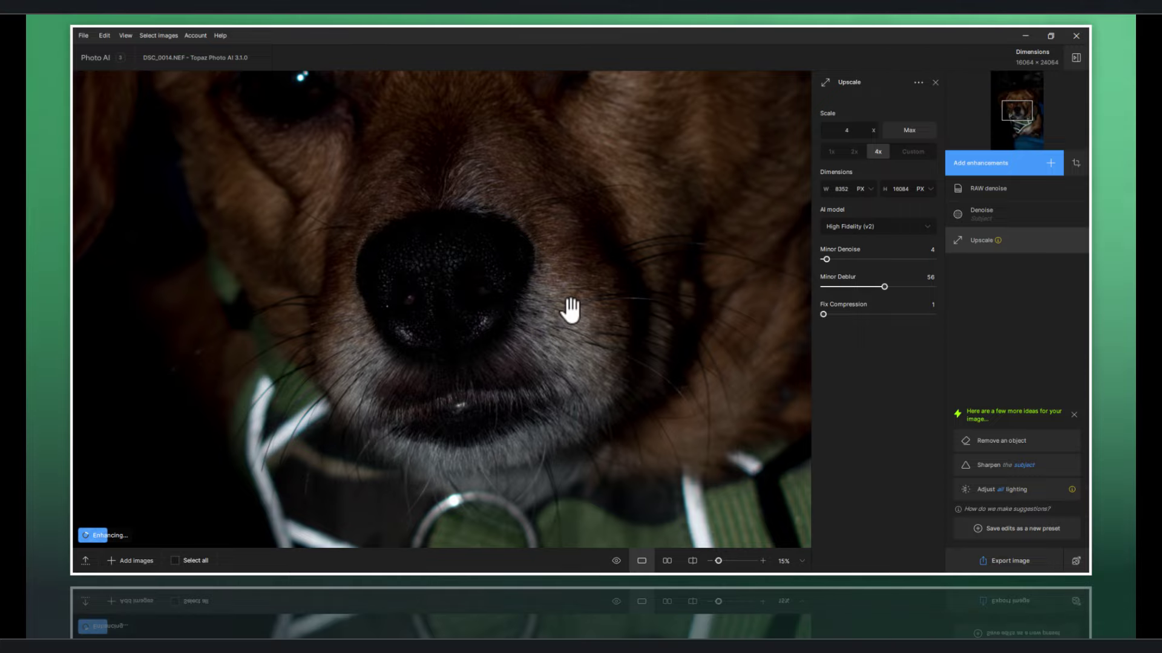
scroll(469, 252, down, 2)
scroll(473, 254, down, 1)
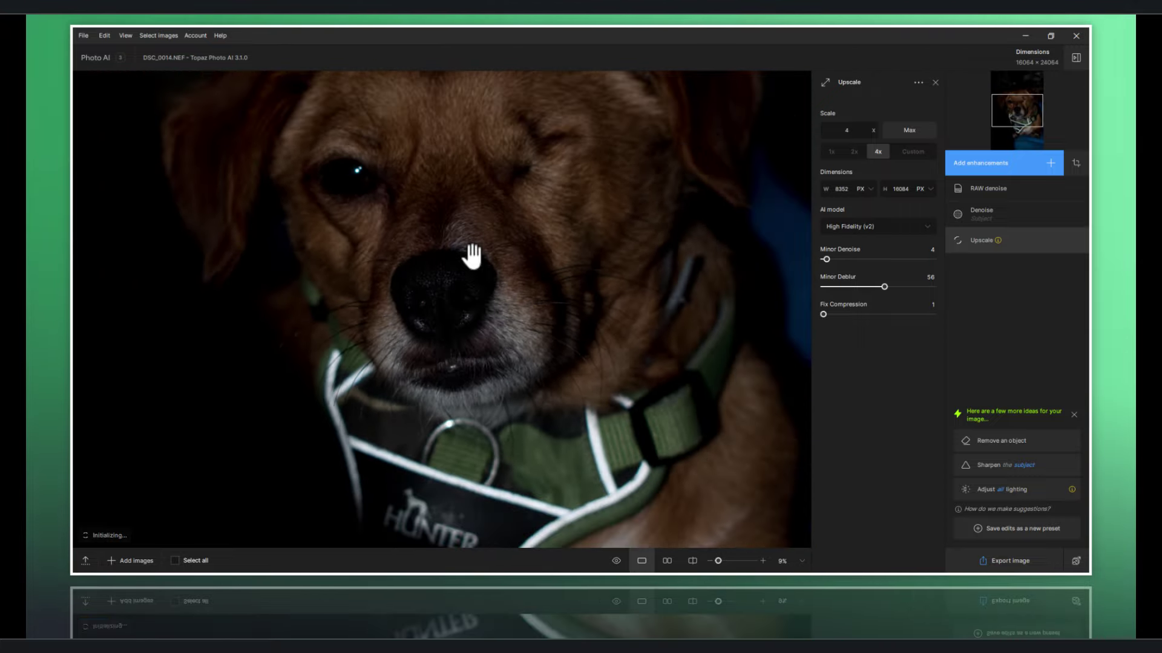
scroll(472, 257, down, 2)
scroll(472, 257, down, 1)
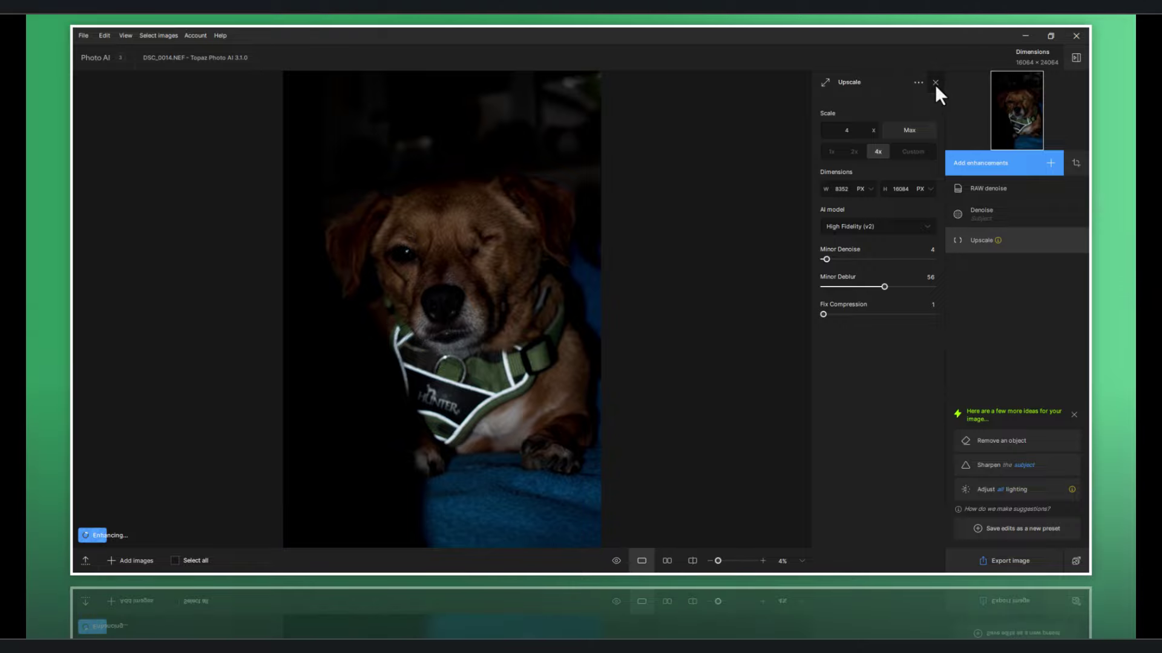
Step: Close the Upscale panel, then collapse and re-expand the enhancements sidebar
mouse_move(1011, 240)
click(1026, 248)
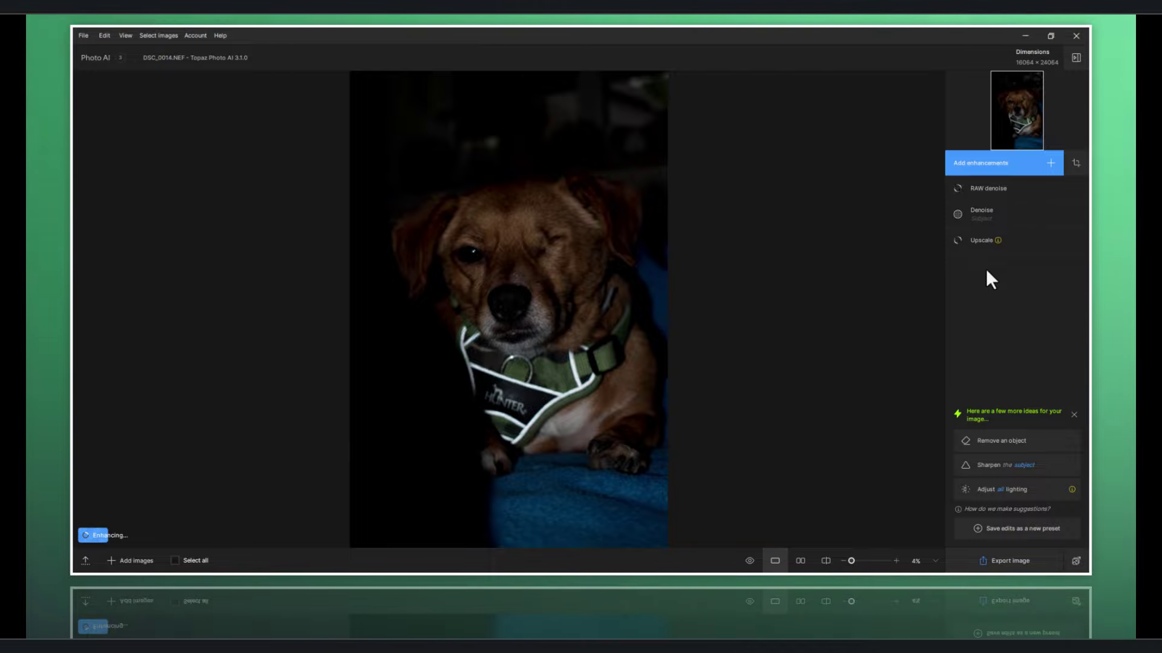
click(1068, 67)
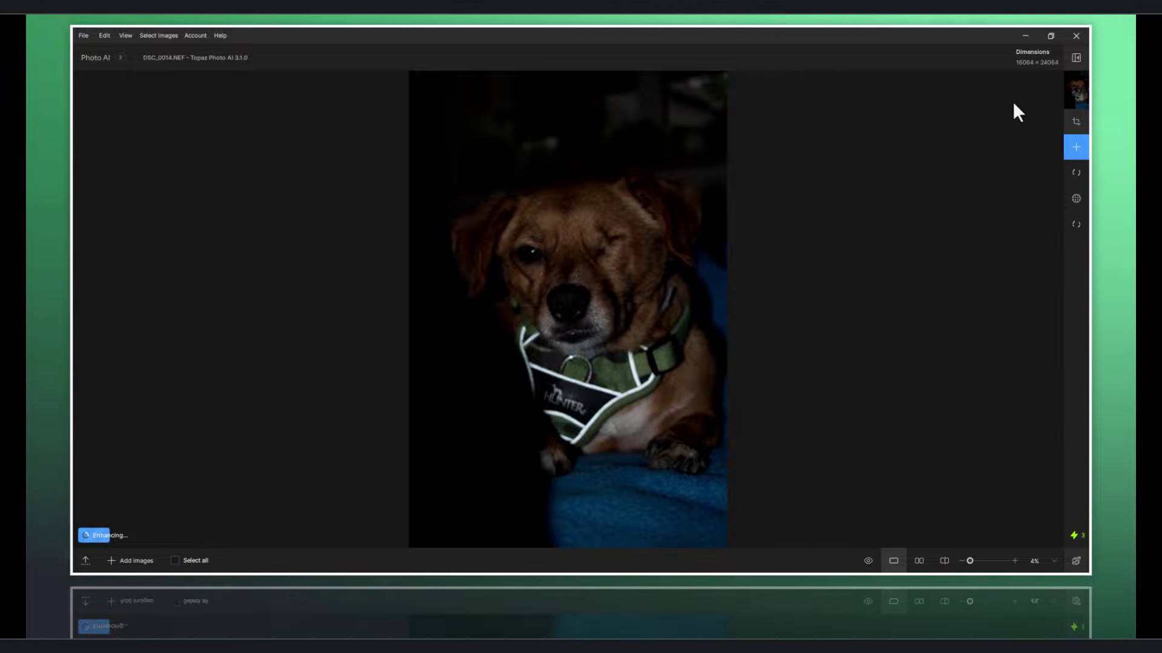
click(1072, 63)
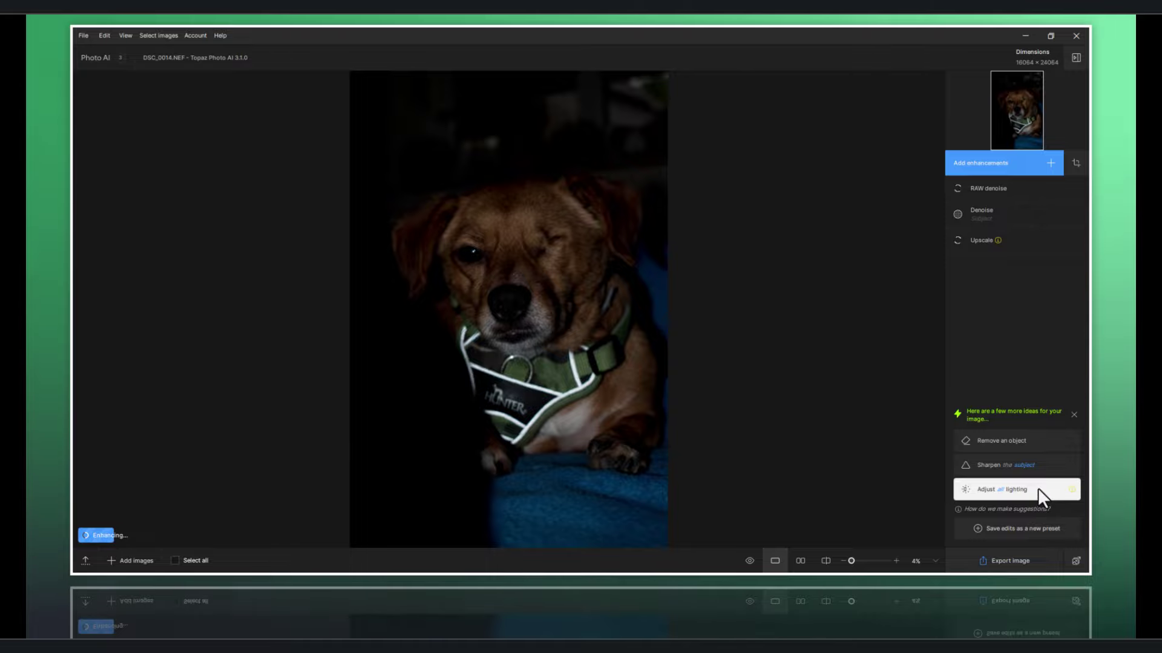
Step: Add the suggested lighting adjustment at strength 8 and hide the remaining suggestions
click(1037, 488)
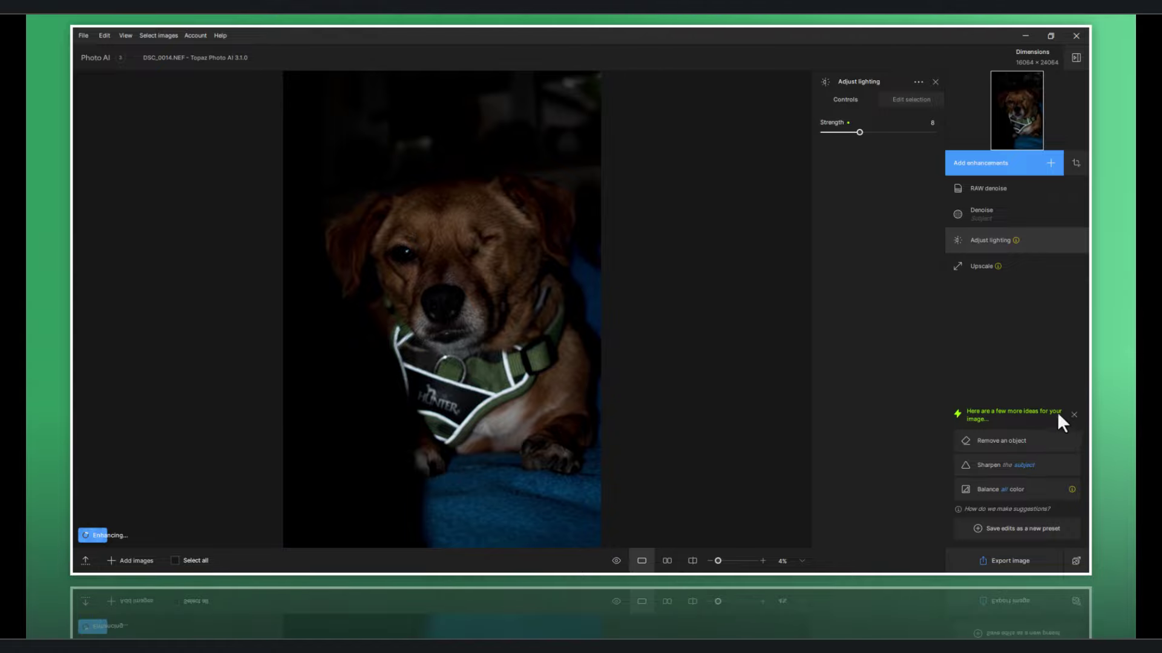
click(1074, 414)
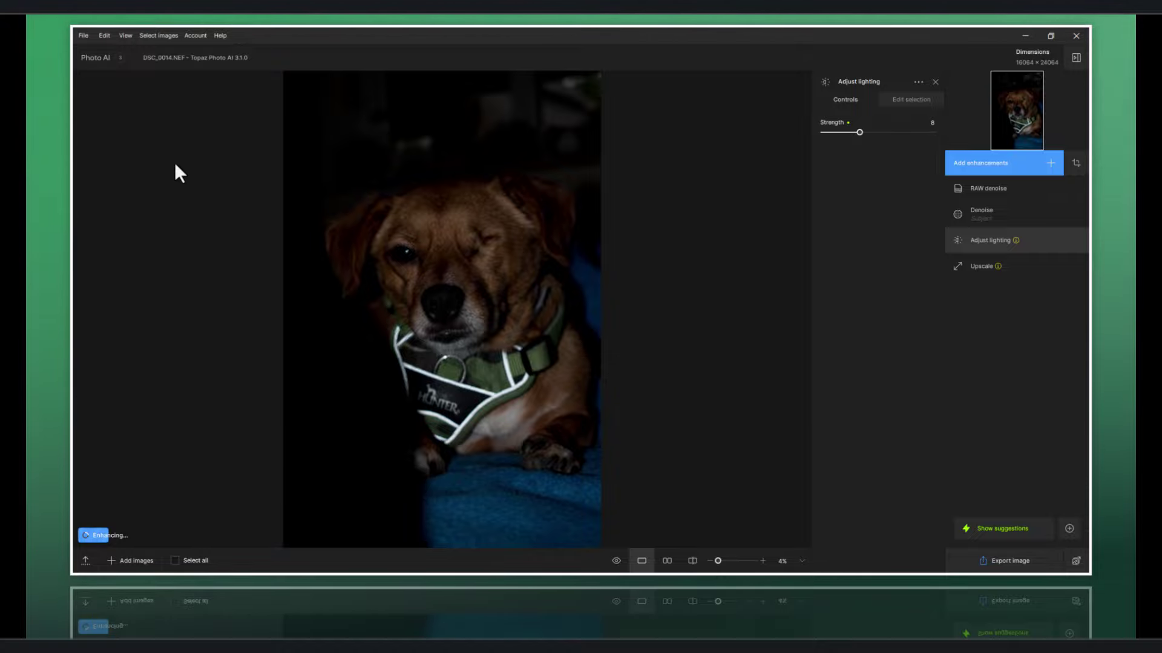
Step: Turn off Autopilot's 'Automatically apply filters' preference and apply the change
click(106, 36)
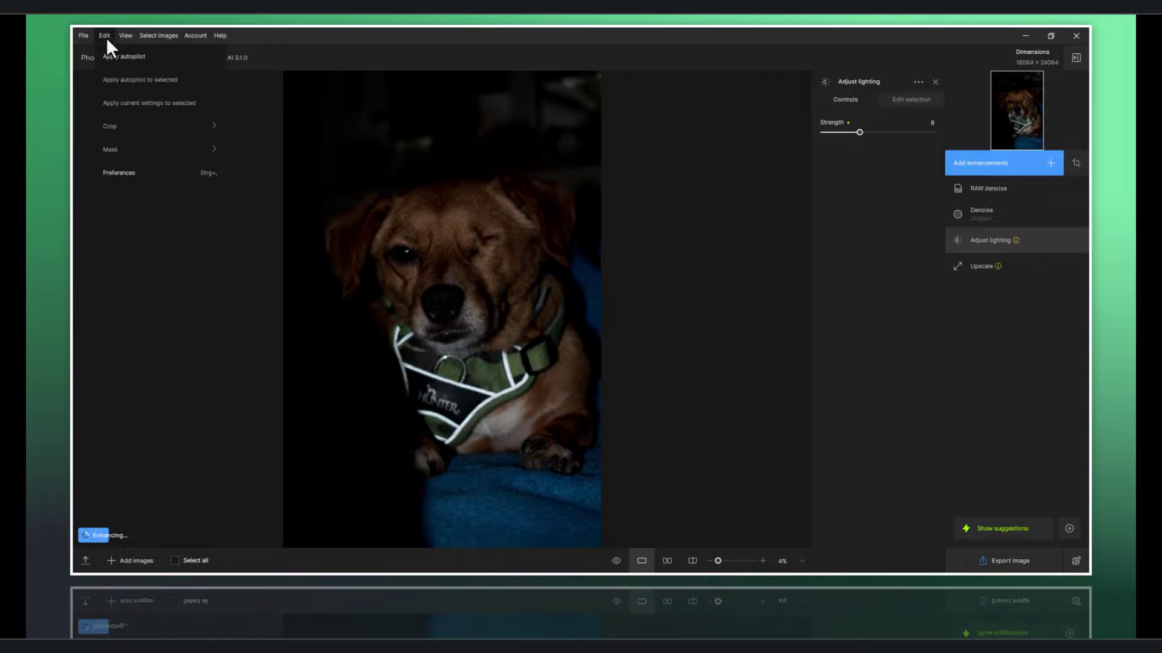
click(156, 179)
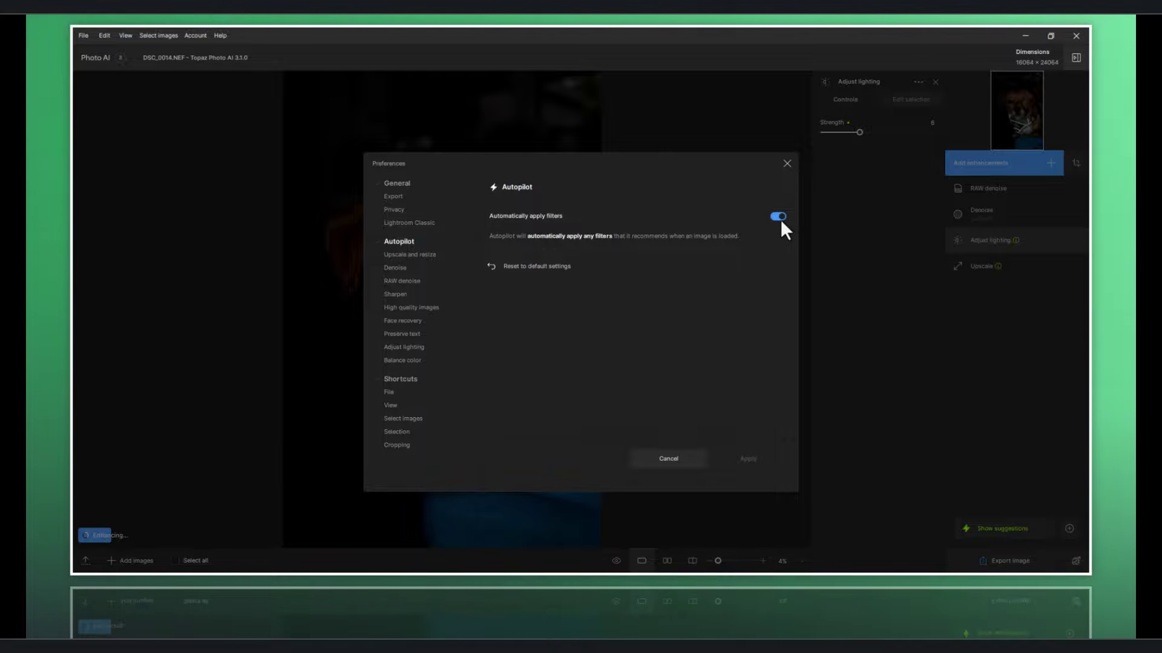
click(778, 218)
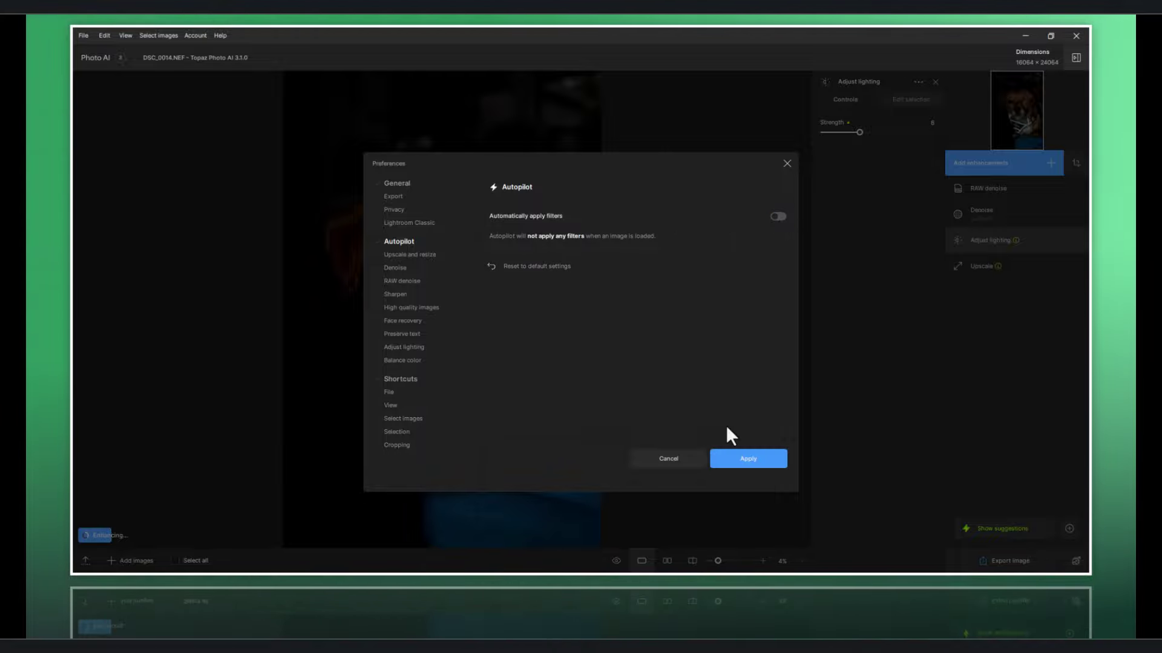
click(730, 459)
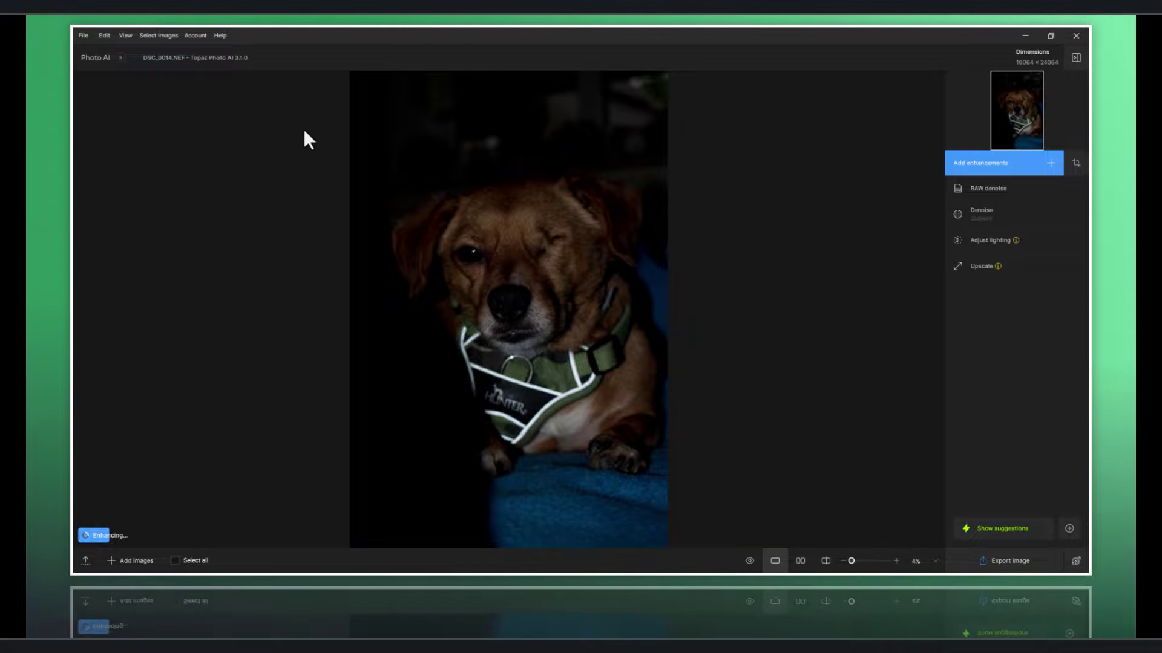
Step: Turn Autopilot's 'Automatically apply filters' preference back on and apply it
click(107, 40)
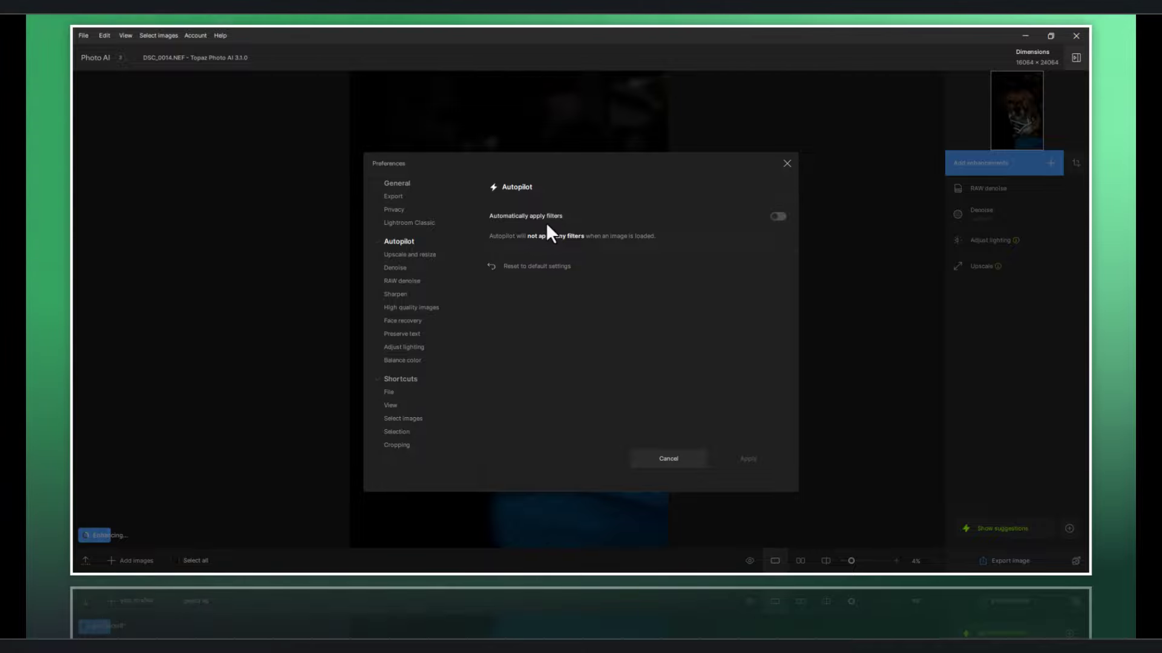
click(777, 216)
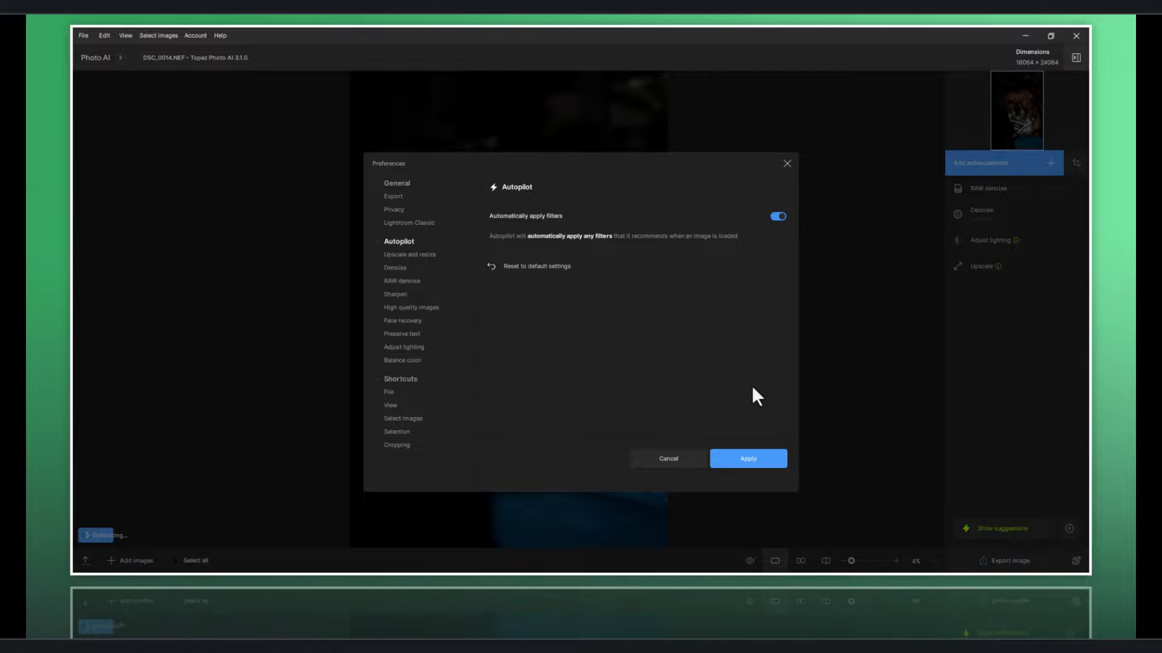
click(750, 456)
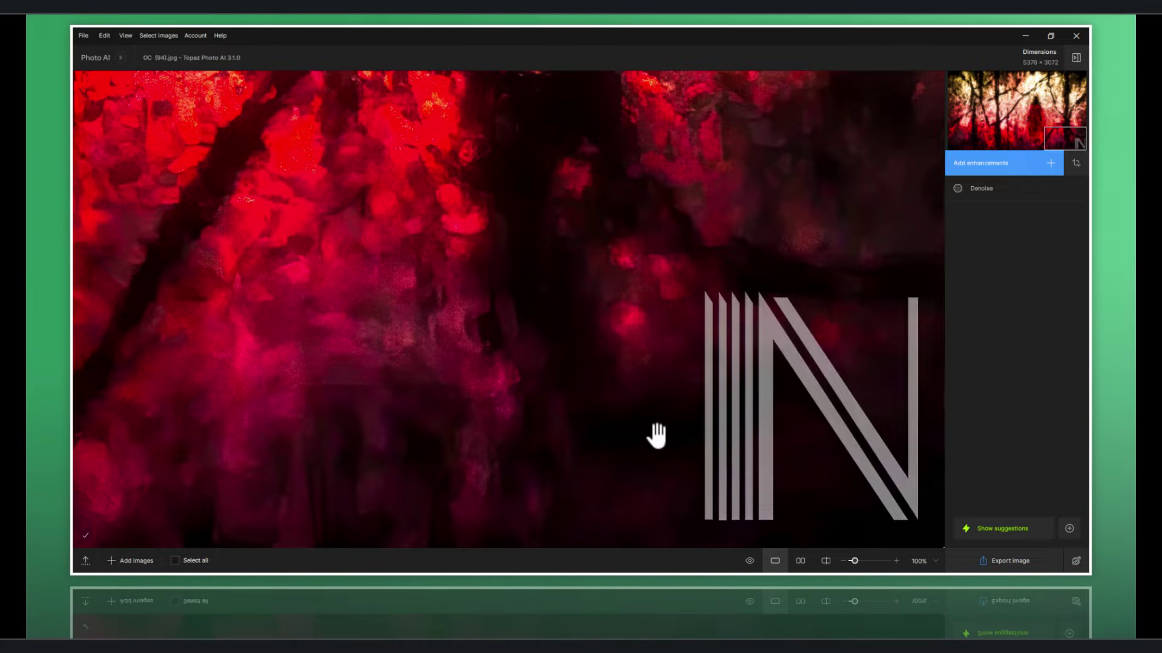
Step: Fit the forest image, then zoom to 154% and pan to the N logo at bottom right
click(501, 254)
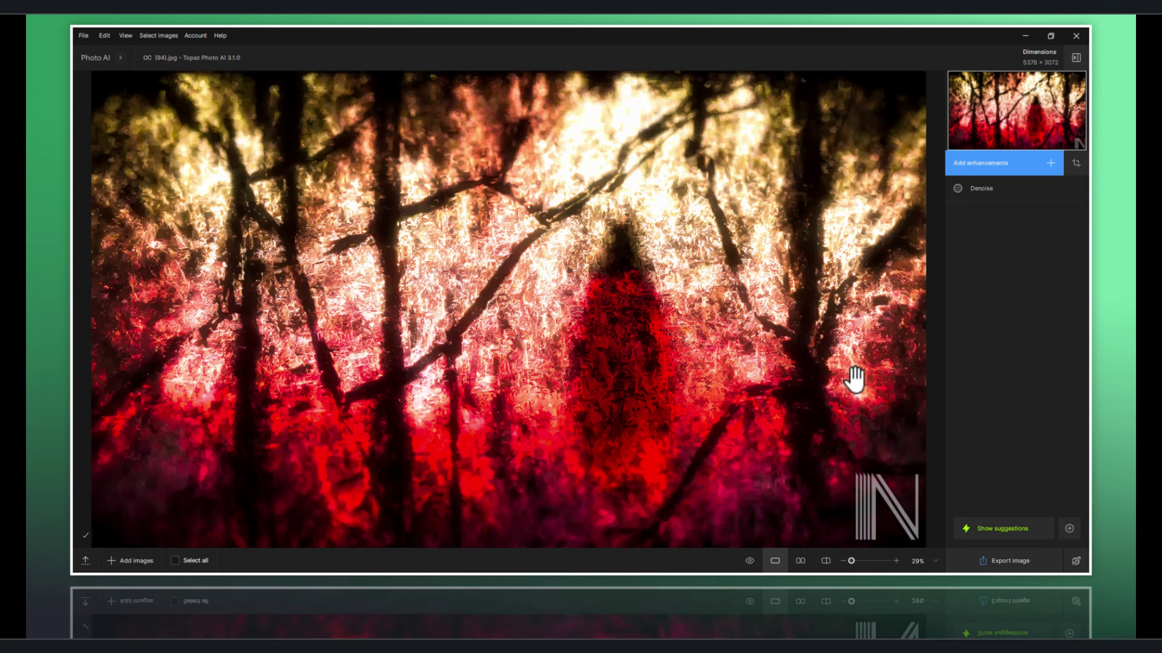
scroll(850, 396, up, 2)
scroll(845, 394, up, 2)
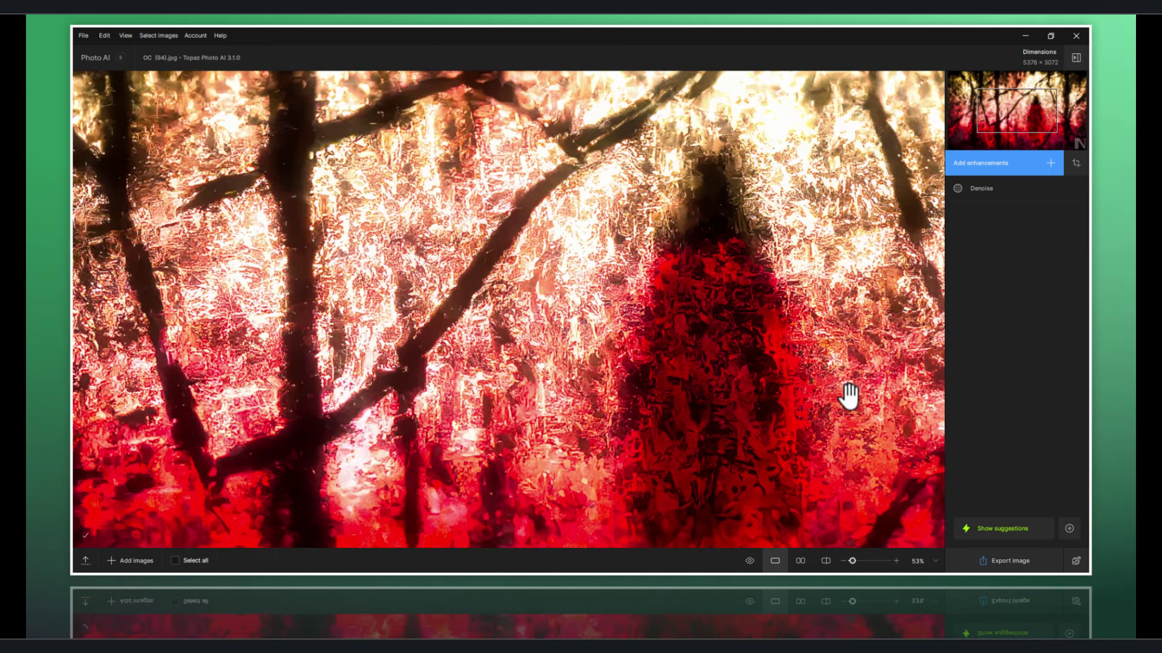
drag(845, 394, 554, 332)
scroll(856, 536, up, 7)
drag(787, 394, 744, 298)
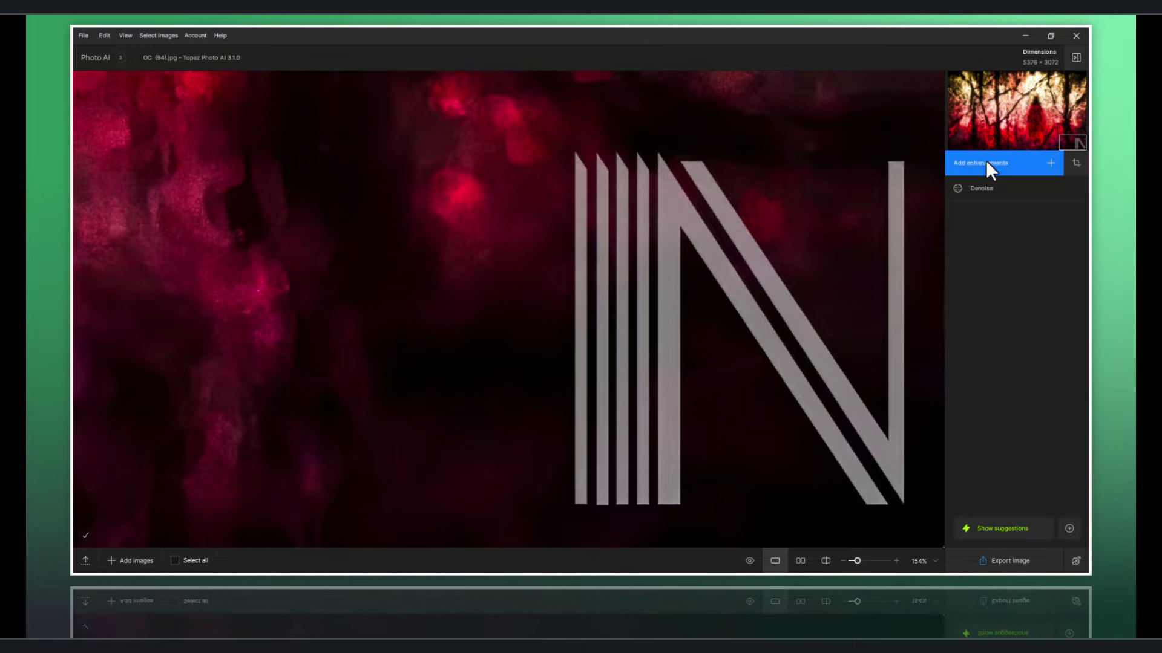
Step: Add a Preserve text enhancement and float its settings panel over the canvas
click(1003, 169)
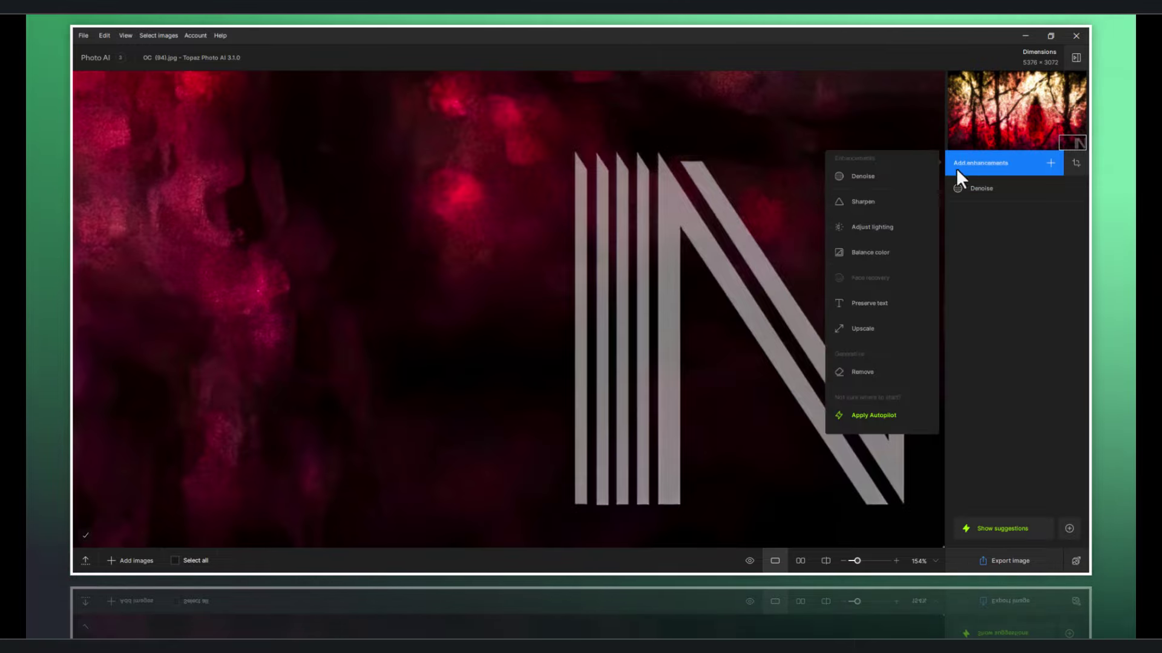
mouse_move(869, 303)
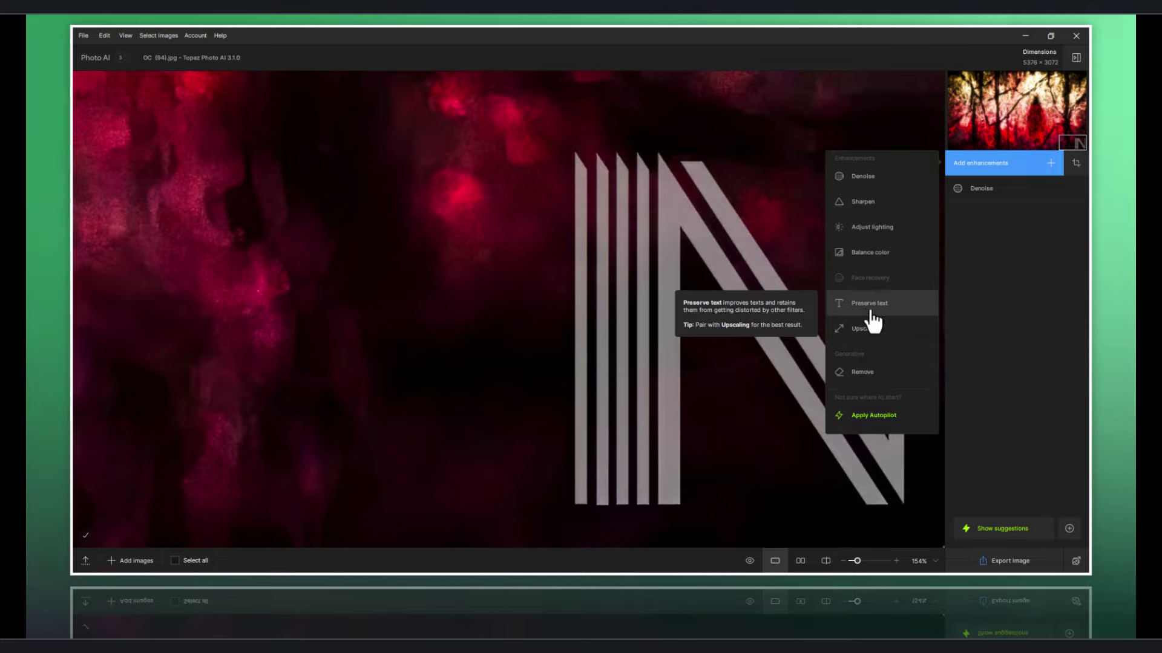
click(903, 321)
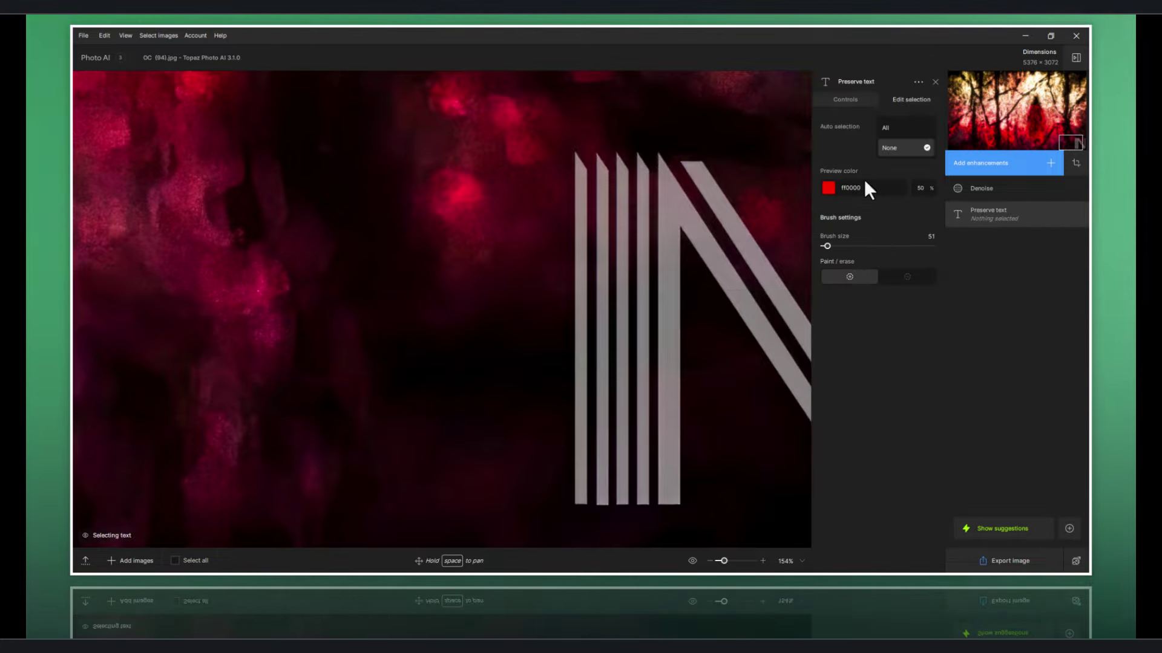
mouse_move(848, 86)
mouse_down()
mouse_move(441, 134)
mouse_move(452, 107)
mouse_move(489, 108)
mouse_up()
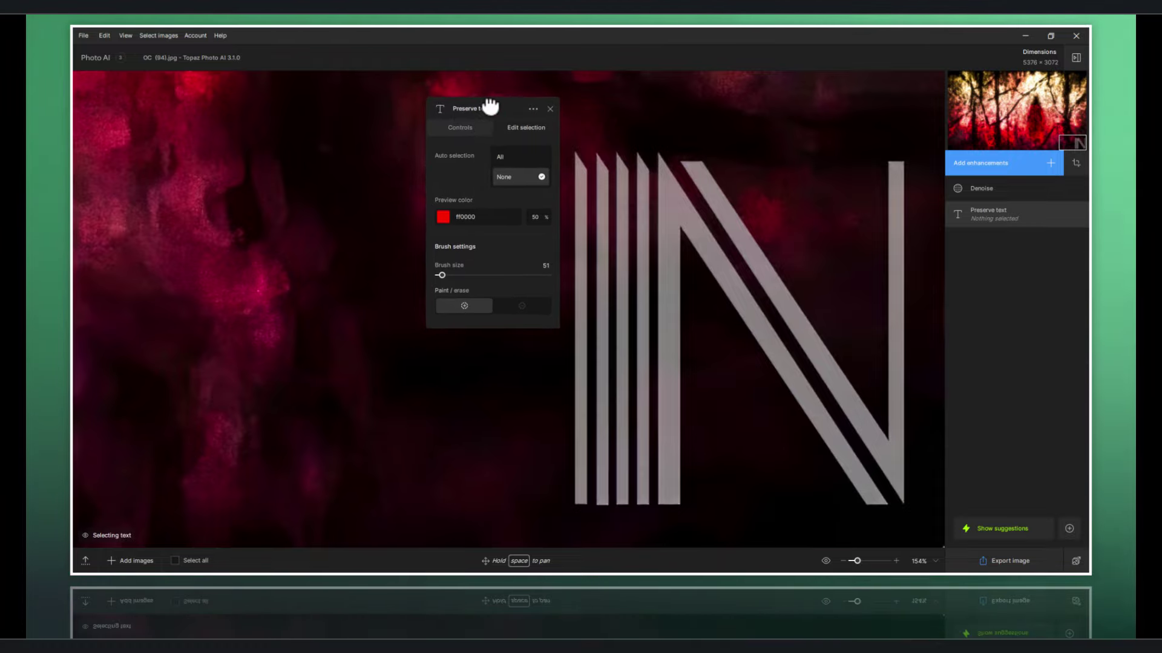
drag(489, 109, 487, 94)
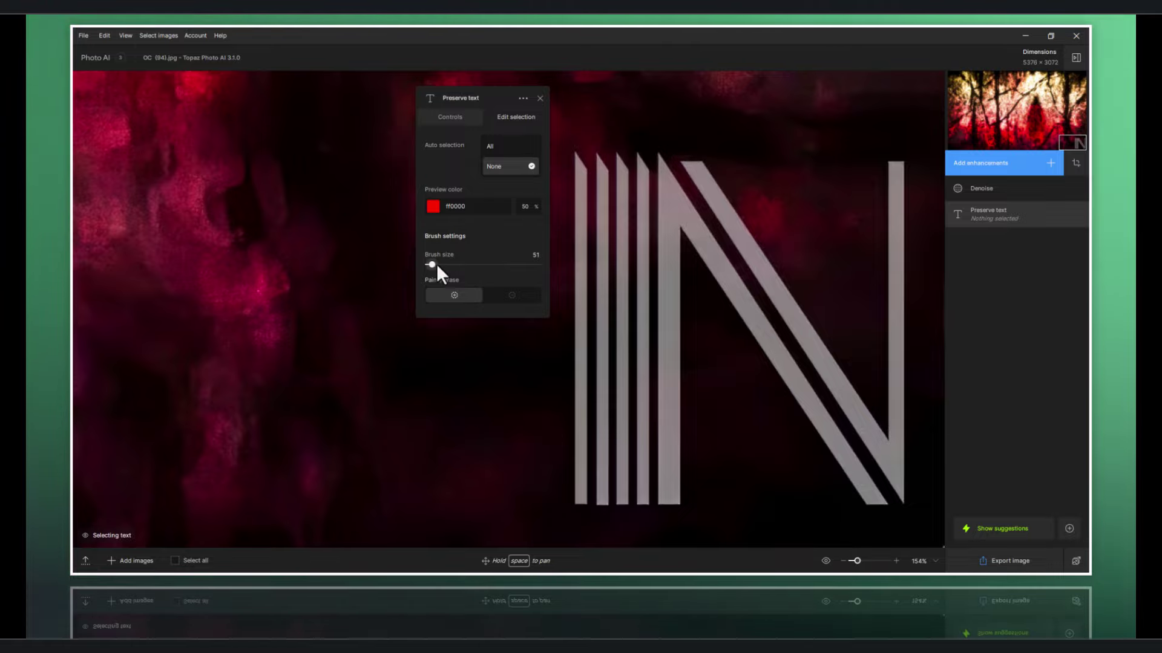
Step: Enlarge the brush, paint the whole N logo into the text mask, then set brush size 40
drag(433, 264, 441, 263)
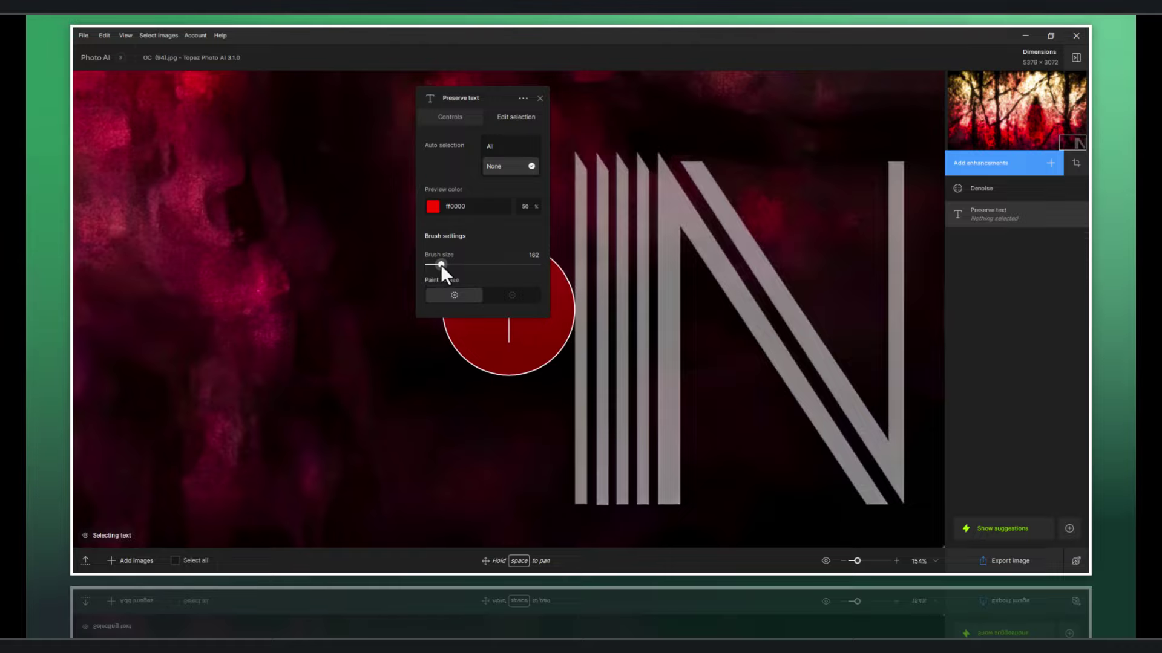
mouse_move(607, 196)
mouse_down()
mouse_move(647, 376)
mouse_move(852, 441)
mouse_up()
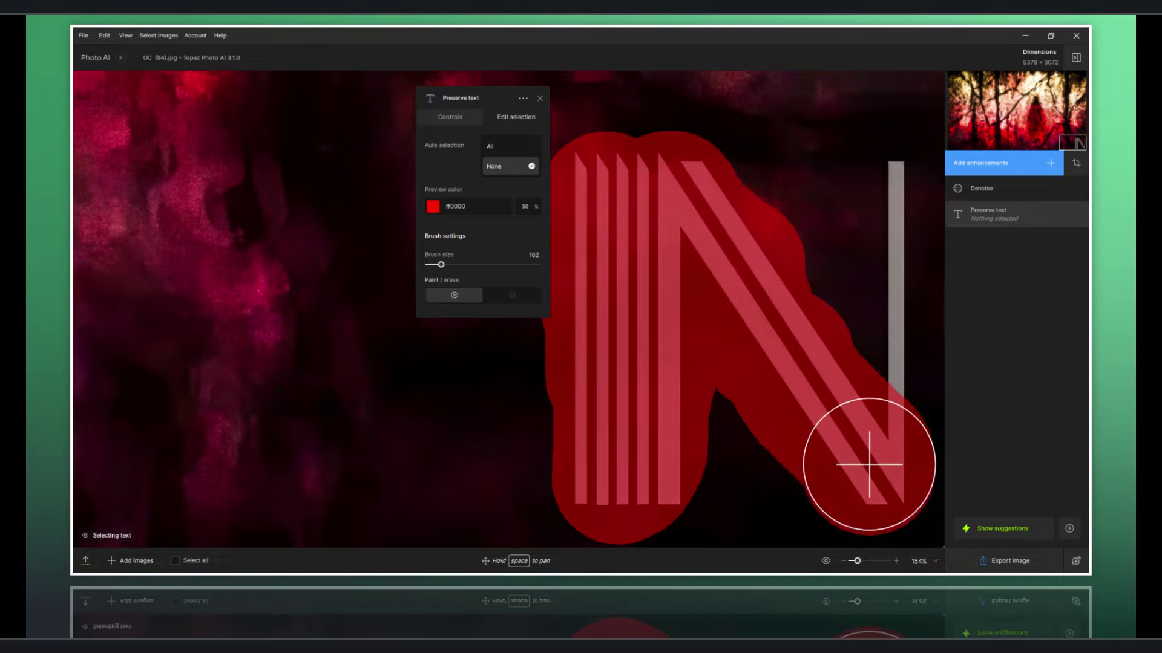
drag(852, 441, 879, 197)
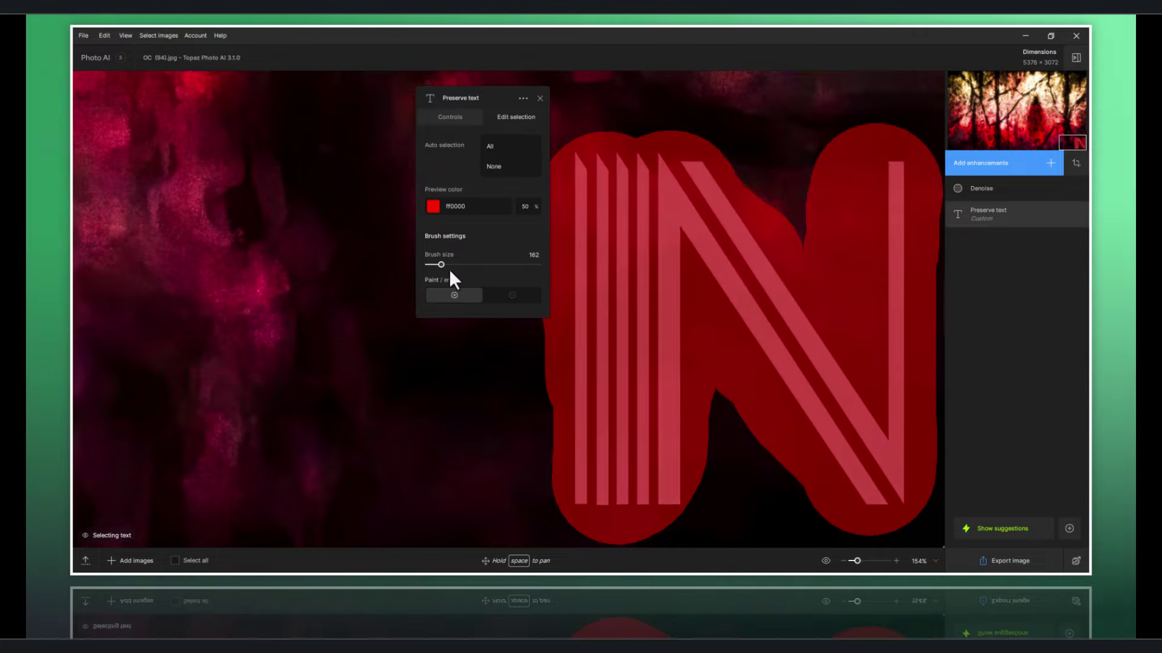
drag(440, 265, 430, 265)
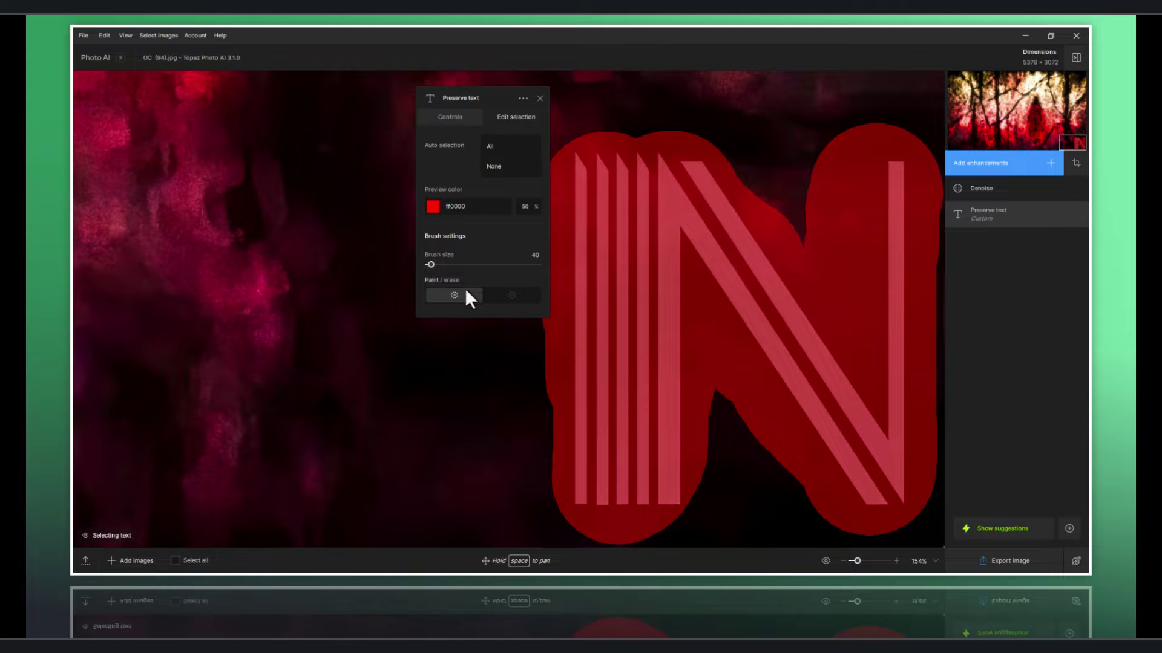
Step: Erase excess mask around the N's top, right notch and inner left leg, then return to painting
click(508, 296)
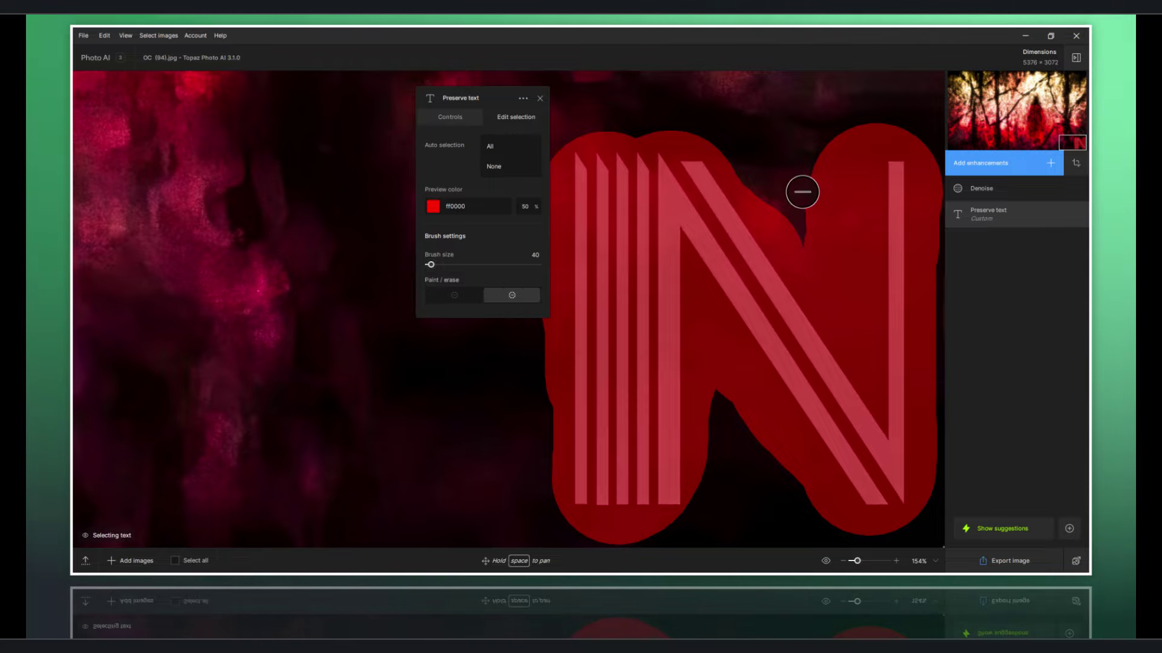
mouse_move(838, 140)
mouse_down()
mouse_move(850, 128)
mouse_move(869, 291)
mouse_move(852, 330)
mouse_move(749, 171)
mouse_up()
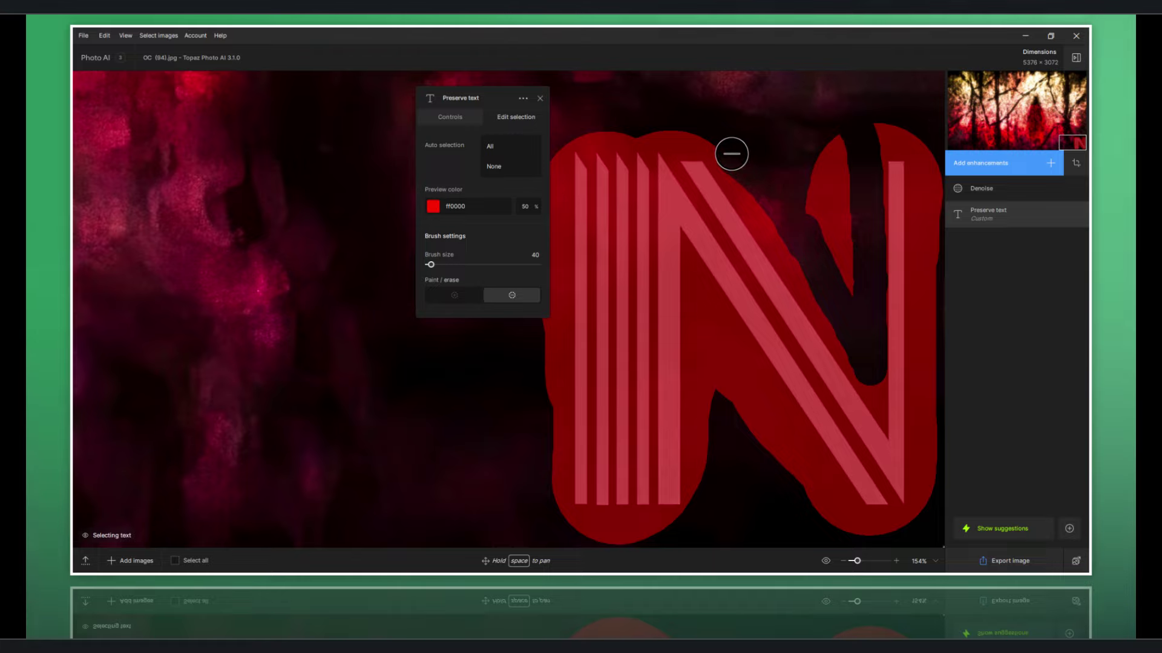
drag(642, 127, 570, 132)
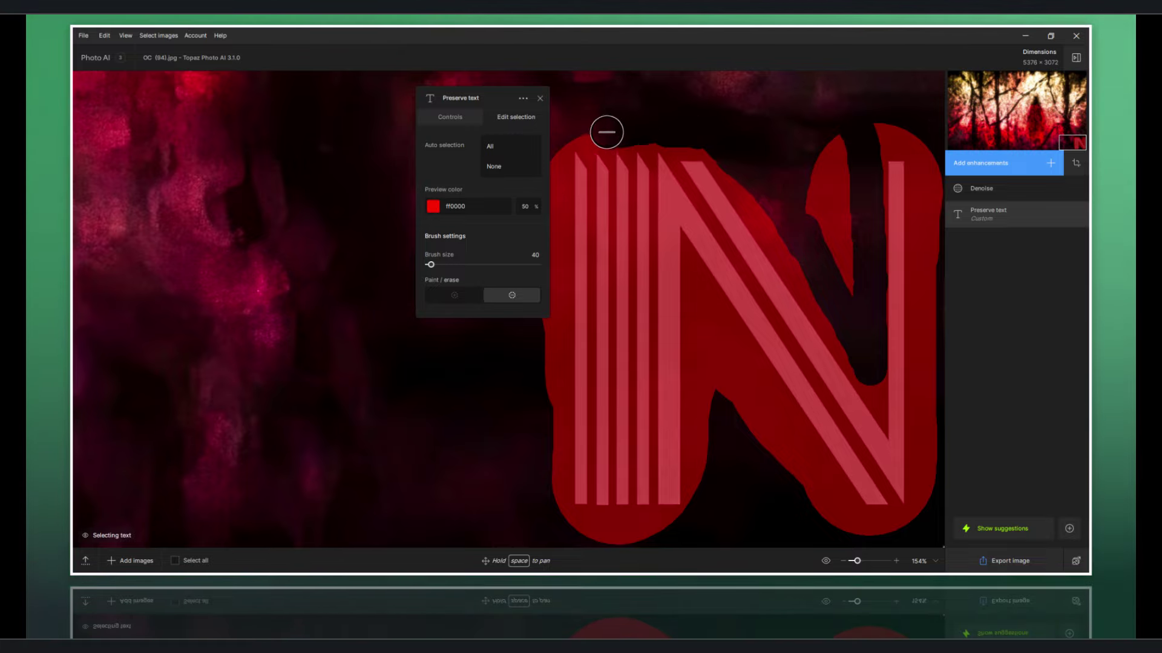
mouse_move(838, 130)
mouse_down()
mouse_move(849, 275)
mouse_move(785, 182)
mouse_move(822, 246)
mouse_up()
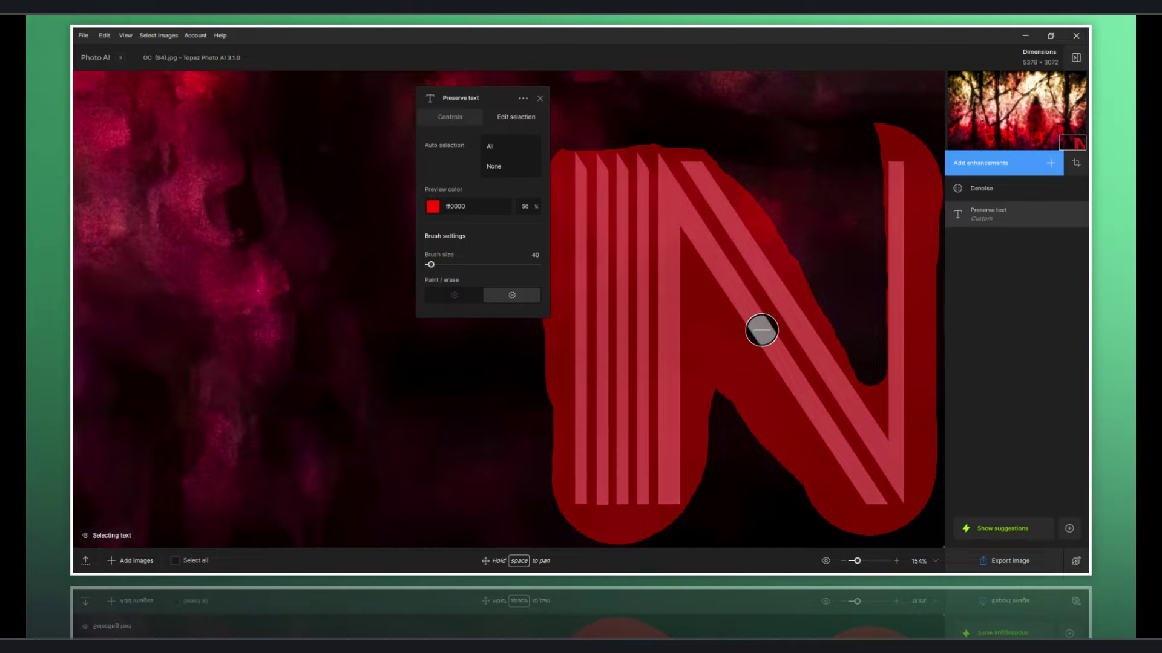
mouse_move(706, 494)
mouse_down()
mouse_move(695, 290)
mouse_move(779, 418)
mouse_move(731, 353)
mouse_move(731, 389)
mouse_move(754, 434)
mouse_move(814, 461)
mouse_move(851, 529)
mouse_move(779, 464)
mouse_move(720, 529)
mouse_move(553, 536)
mouse_move(614, 540)
mouse_move(920, 303)
mouse_move(908, 340)
mouse_move(913, 329)
mouse_up()
click(454, 295)
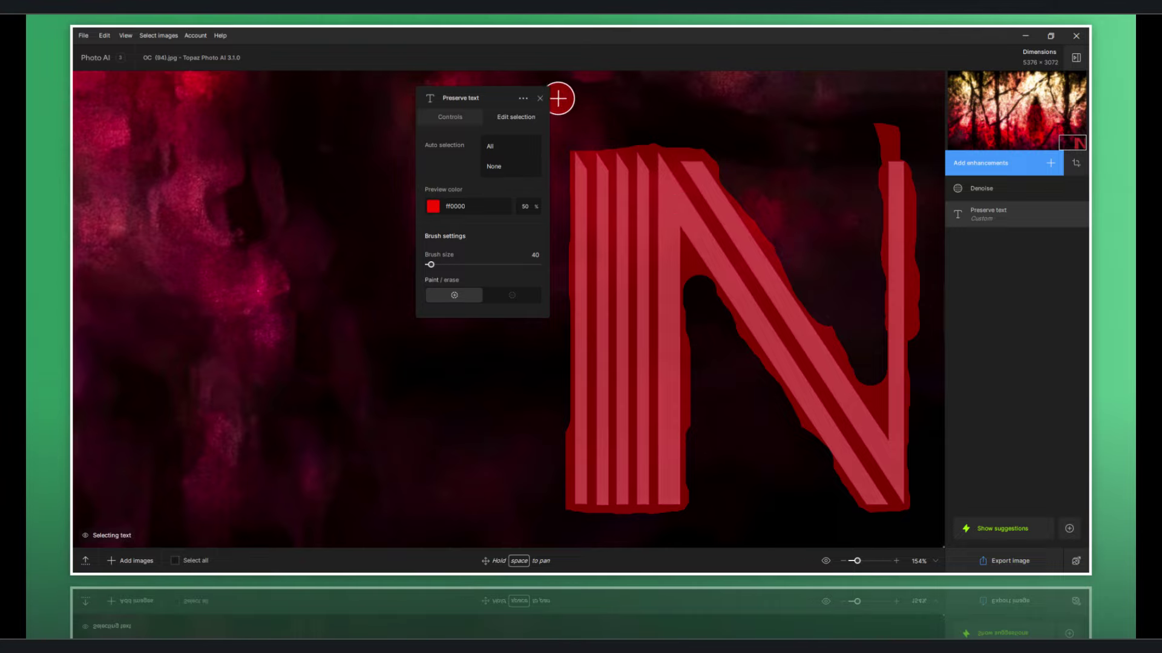
Step: Close the Preserve text panel so the N logo renders crisply in the enhanced image
click(541, 99)
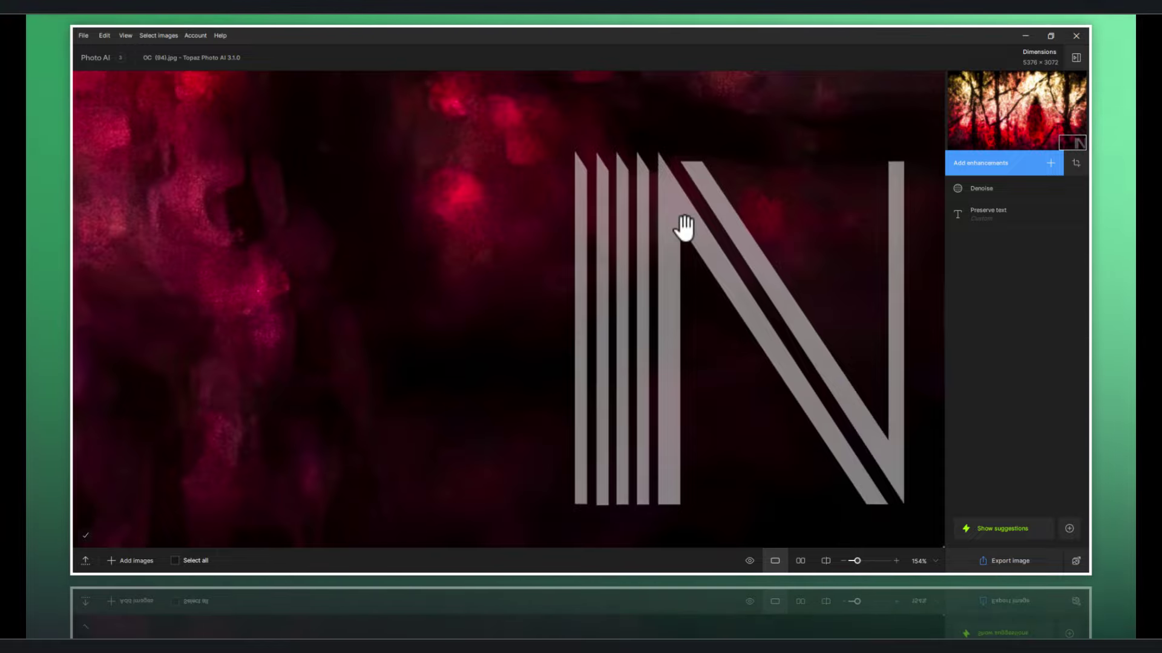
Step: Turn on split before-and-after view with the divider at the N's right side, zoomed in
click(825, 563)
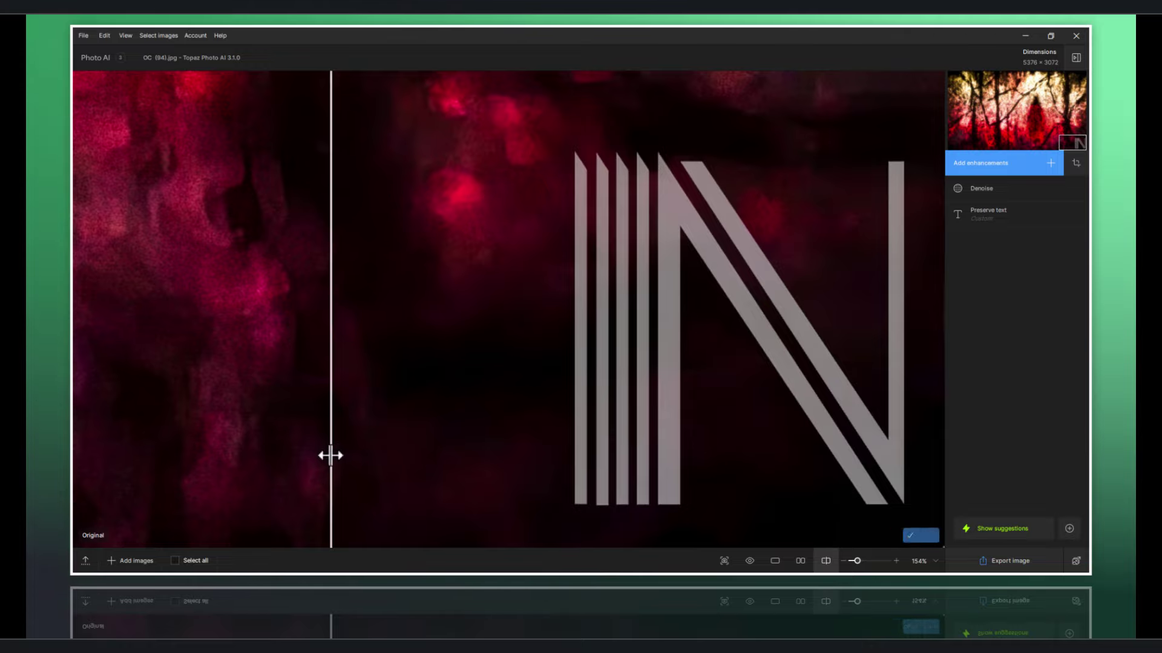
mouse_move(329, 454)
mouse_down()
mouse_move(821, 478)
mouse_move(503, 426)
mouse_move(633, 467)
mouse_move(811, 454)
mouse_move(542, 425)
mouse_up()
scroll(666, 216, up, 3)
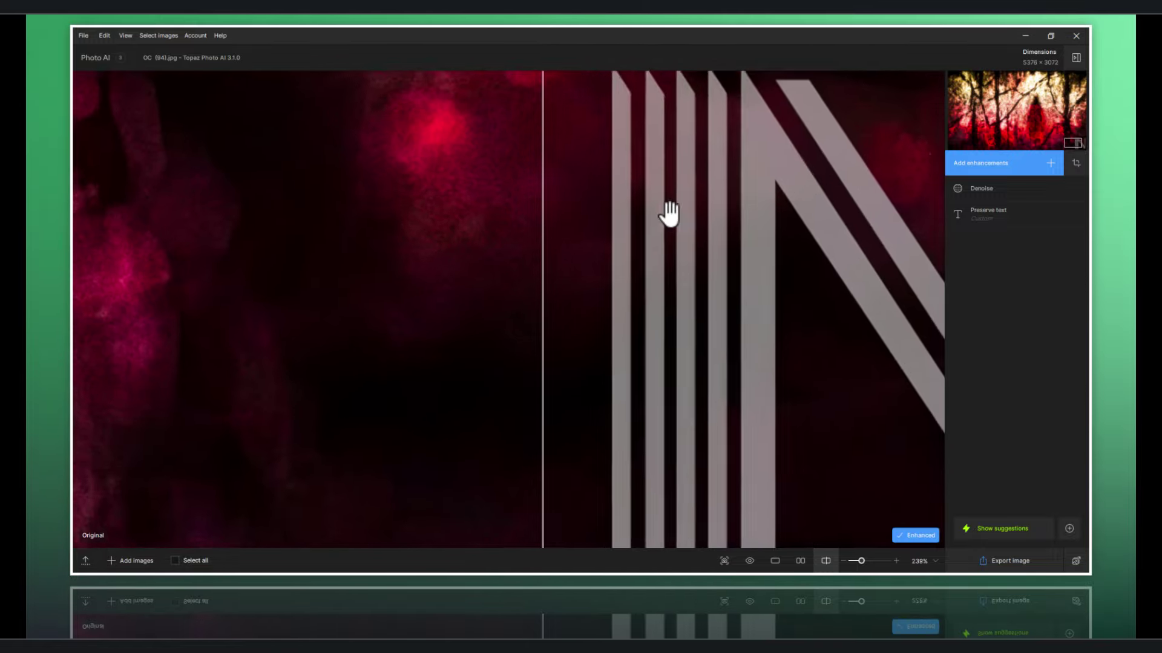
scroll(747, 199, up, 2)
Step: Magnify further and center the view on the tops of the N's vertical bars
drag(747, 200, 571, 312)
scroll(573, 241, up, 1)
scroll(572, 242, up, 2)
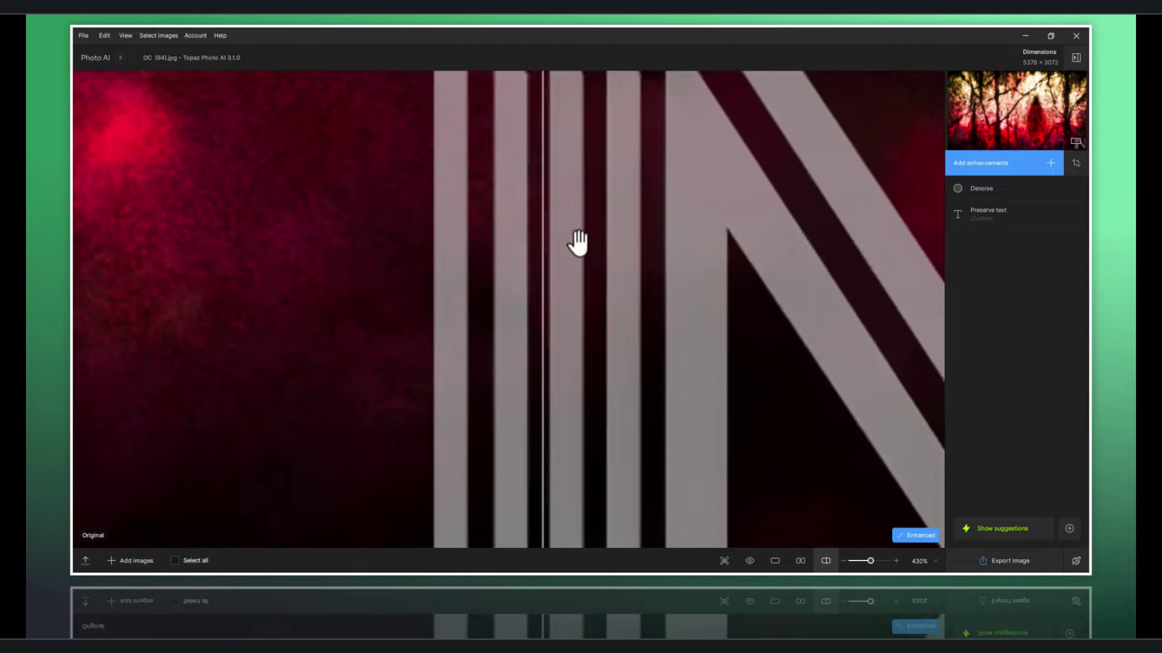
scroll(573, 242, up, 2)
drag(579, 168, 643, 355)
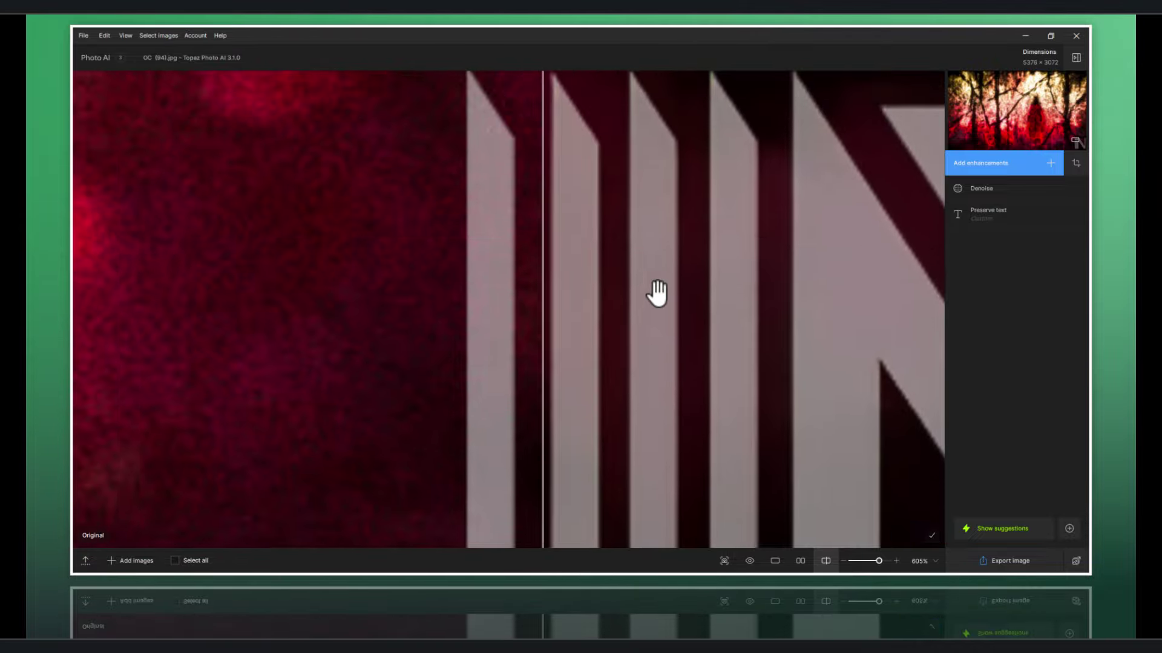
mouse_move(684, 266)
mouse_down()
mouse_move(731, 365)
mouse_move(546, 343)
mouse_move(460, 318)
mouse_up()
drag(586, 306, 625, 368)
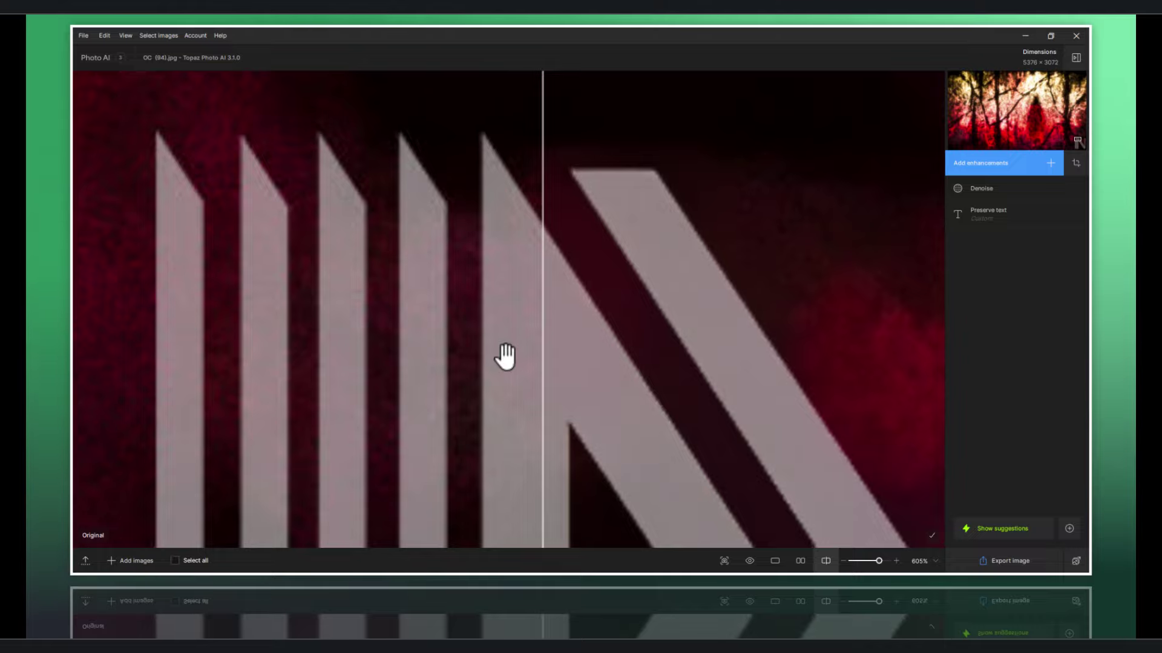
Step: Sweep the divider across the letters, ending with the split through their middle
drag(543, 367, 869, 377)
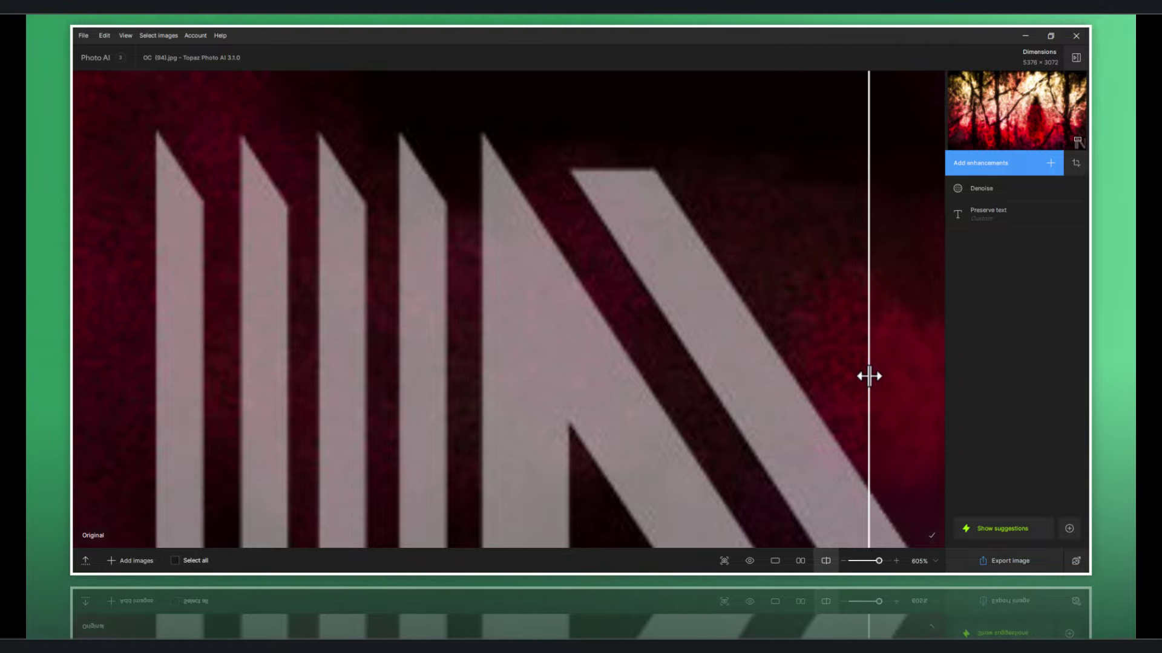
drag(869, 376, 117, 374)
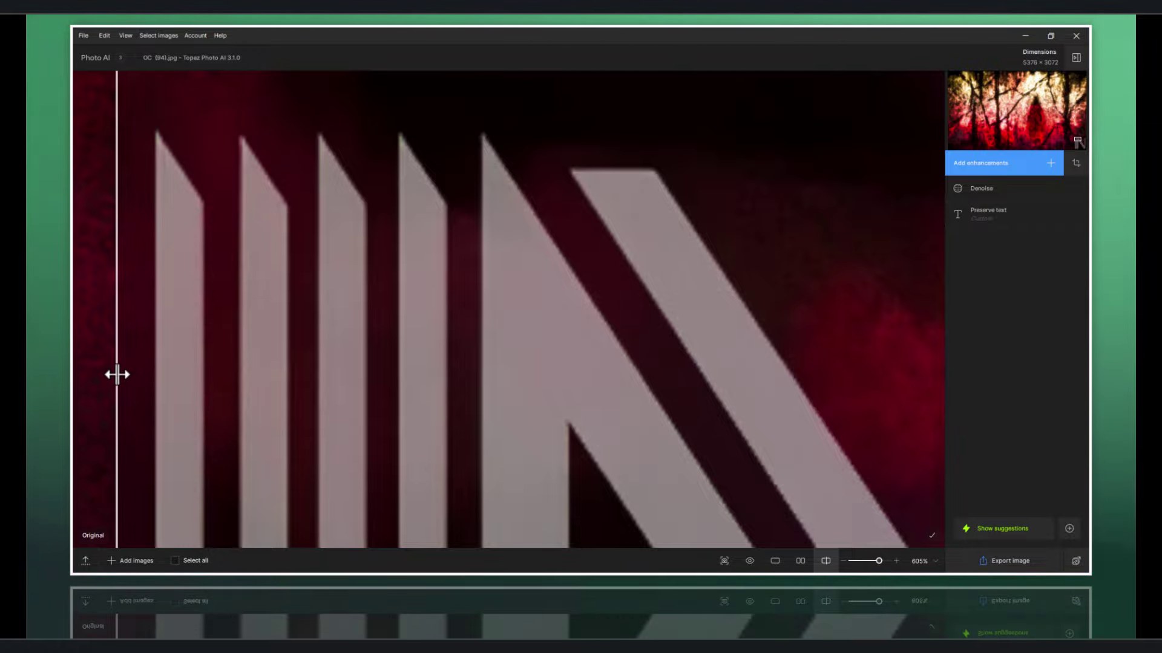
drag(117, 374, 830, 430)
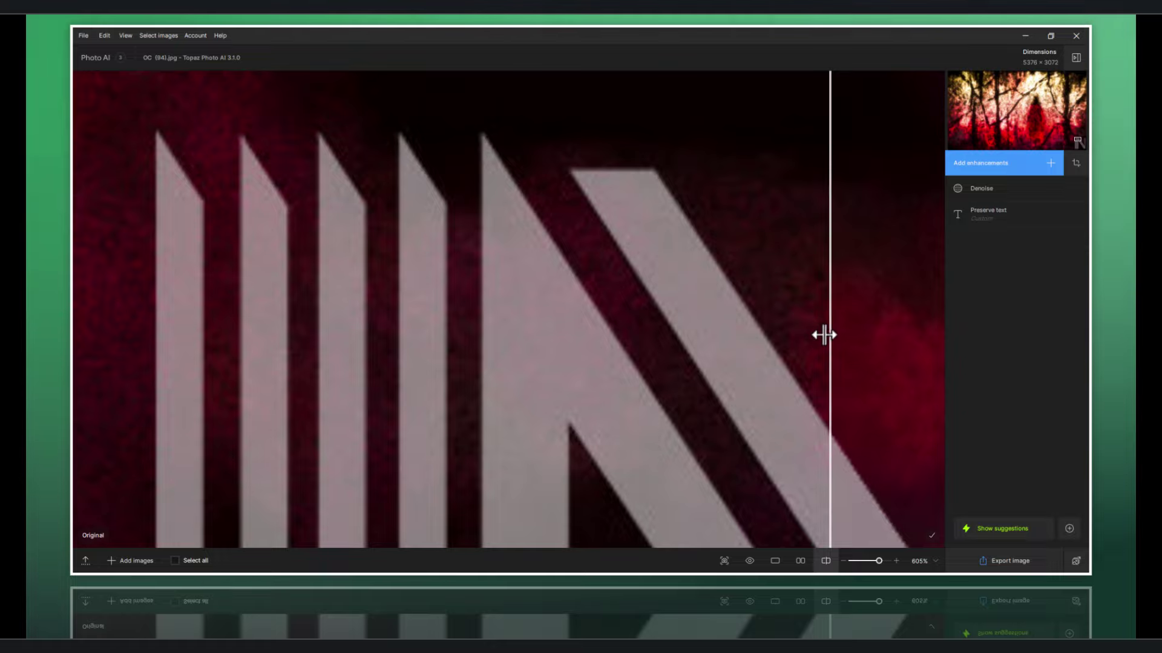
drag(827, 334, 376, 321)
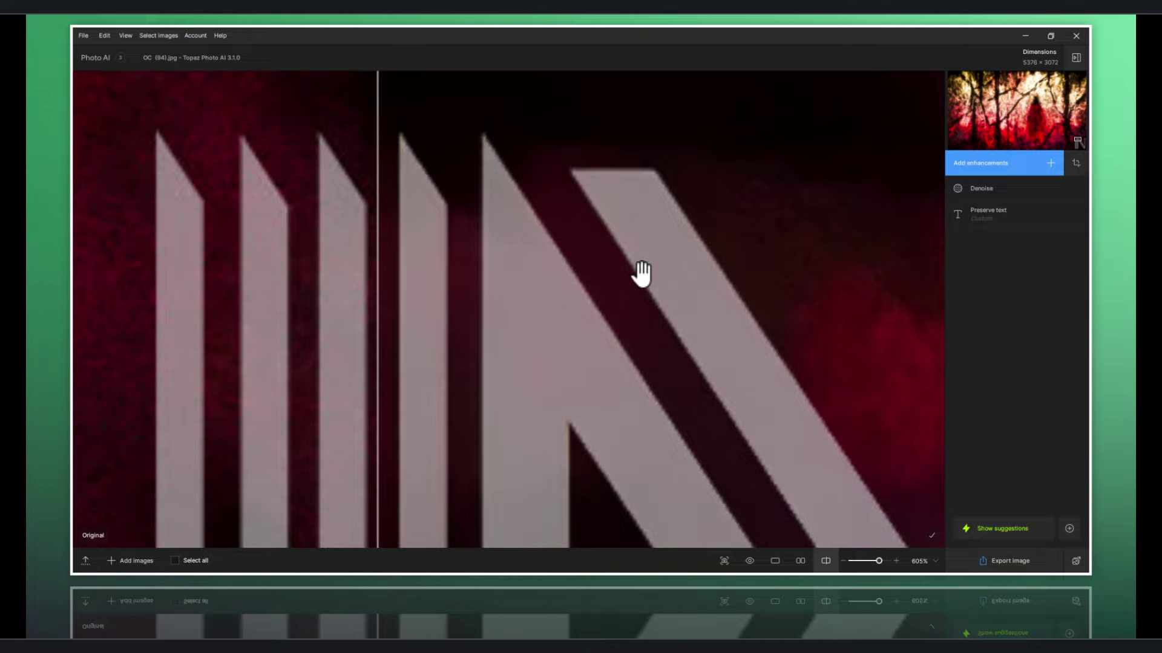
Step: Reopen Preserve text controls and raise the strength to maximum
click(1014, 221)
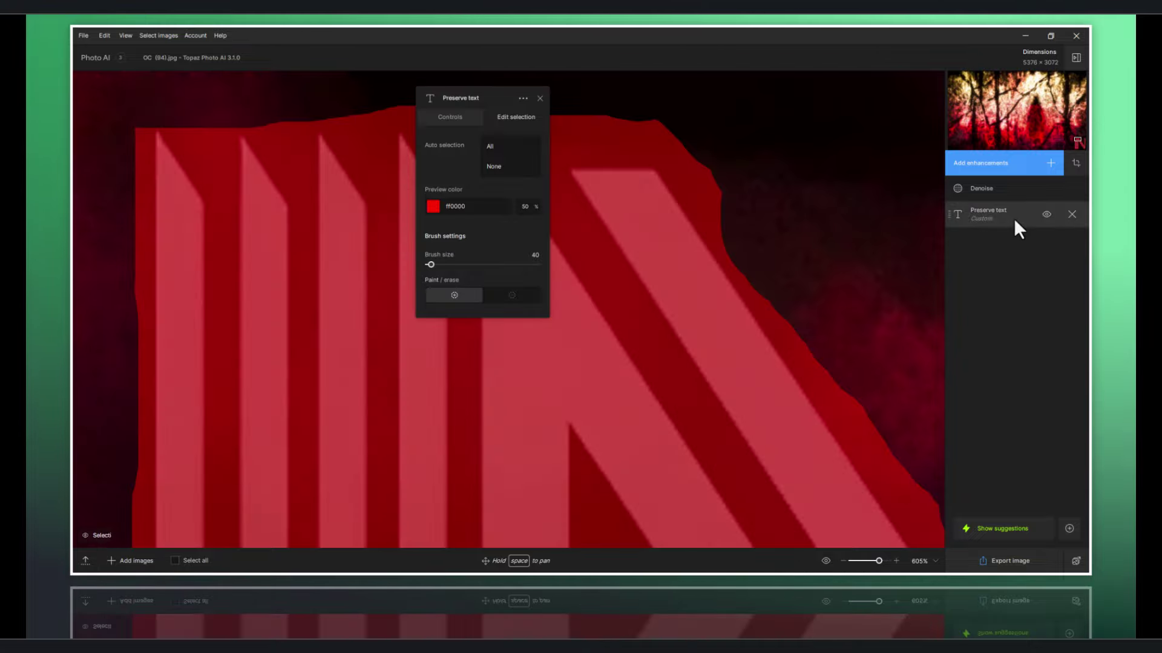
click(466, 119)
mouse_move(476, 100)
mouse_down()
mouse_move(710, 170)
mouse_move(848, 115)
mouse_up()
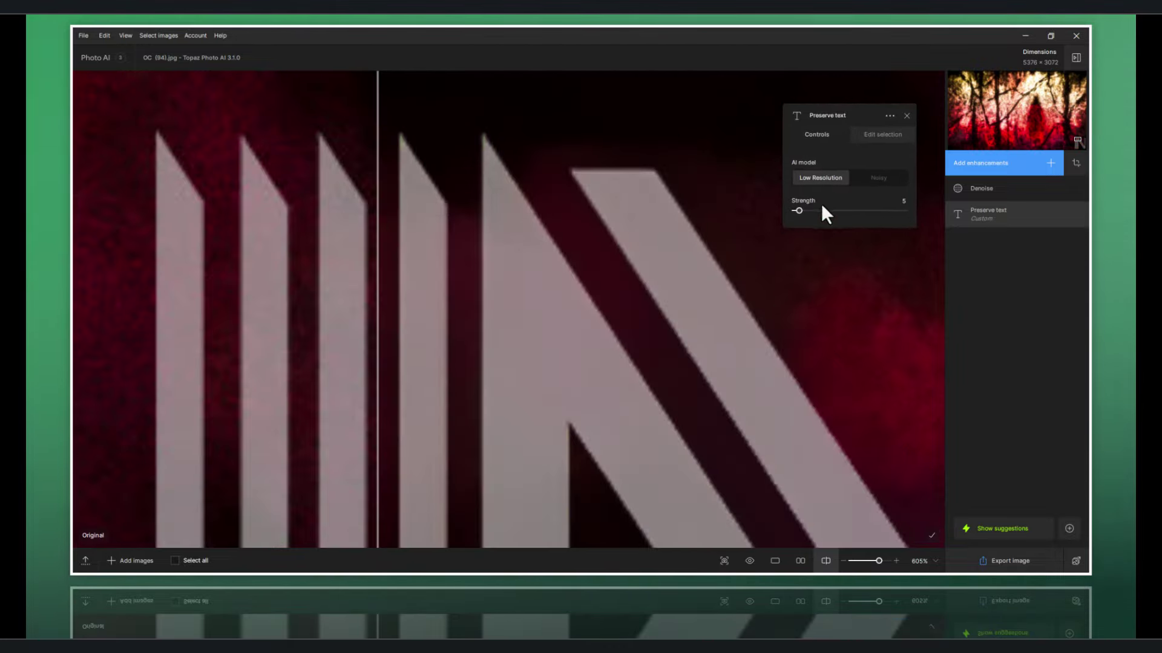
mouse_move(797, 210)
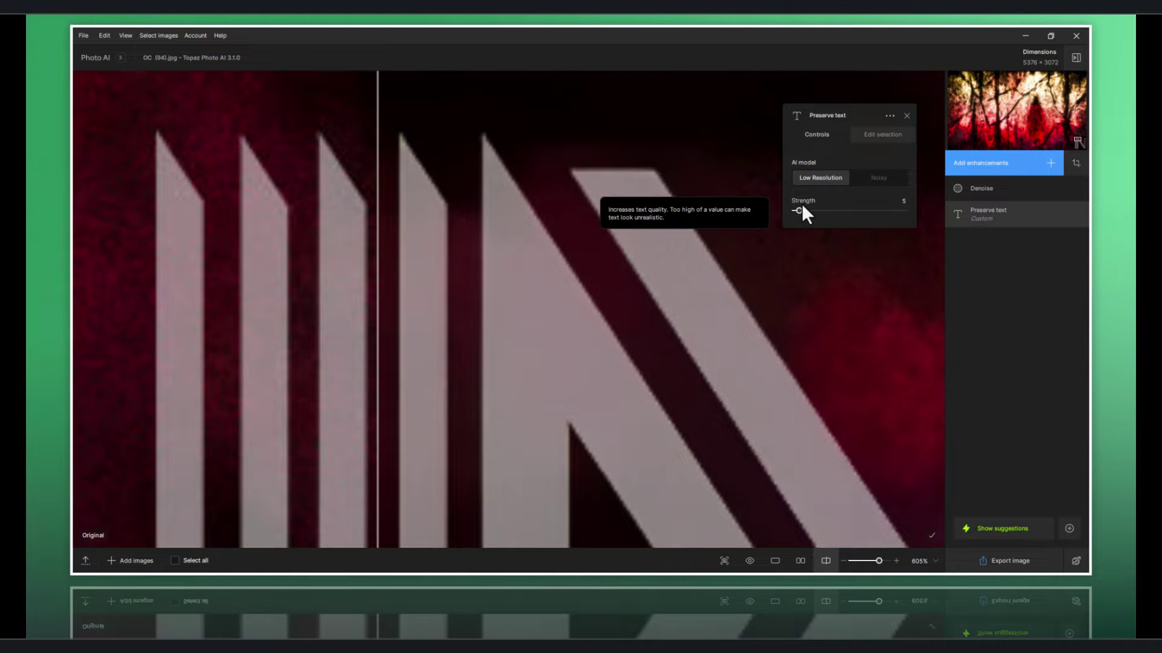
click(798, 210)
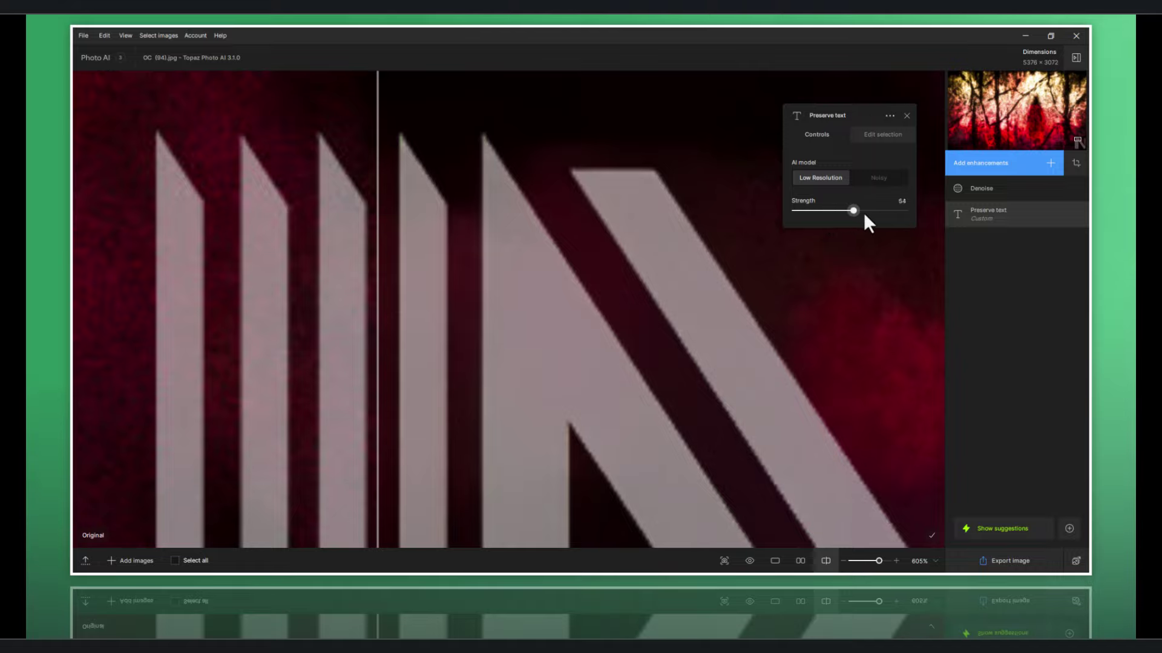
drag(864, 216, 914, 214)
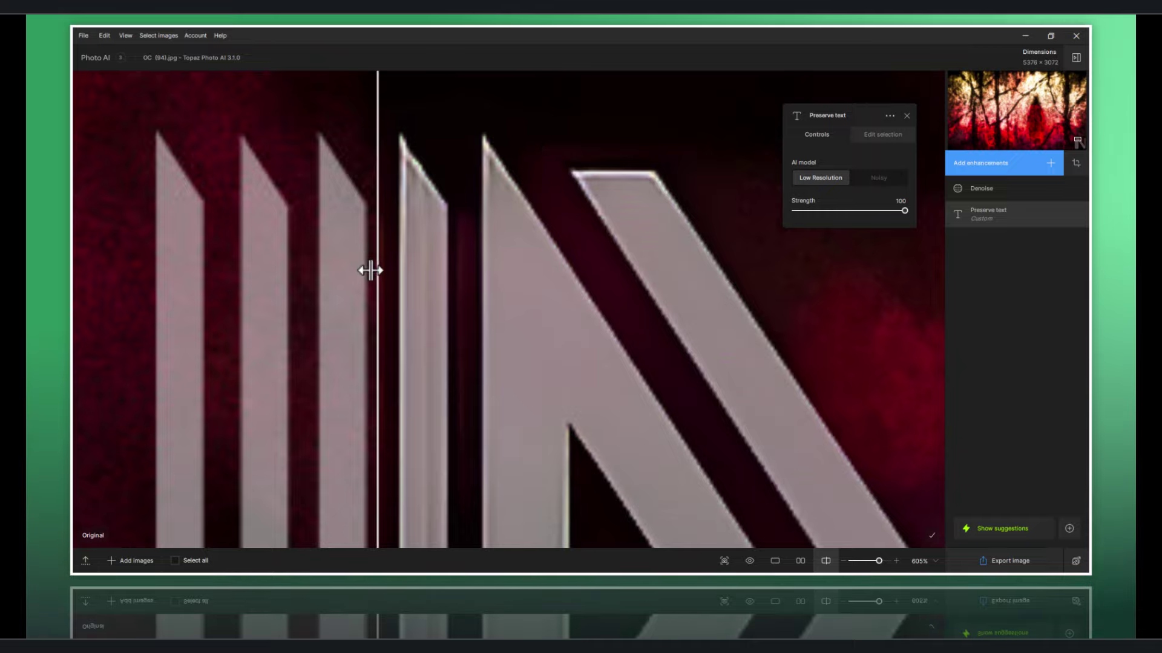
mouse_move(370, 270)
mouse_down()
mouse_move(96, 295)
mouse_move(809, 337)
mouse_move(413, 300)
mouse_move(747, 311)
mouse_move(365, 278)
mouse_move(376, 282)
mouse_up()
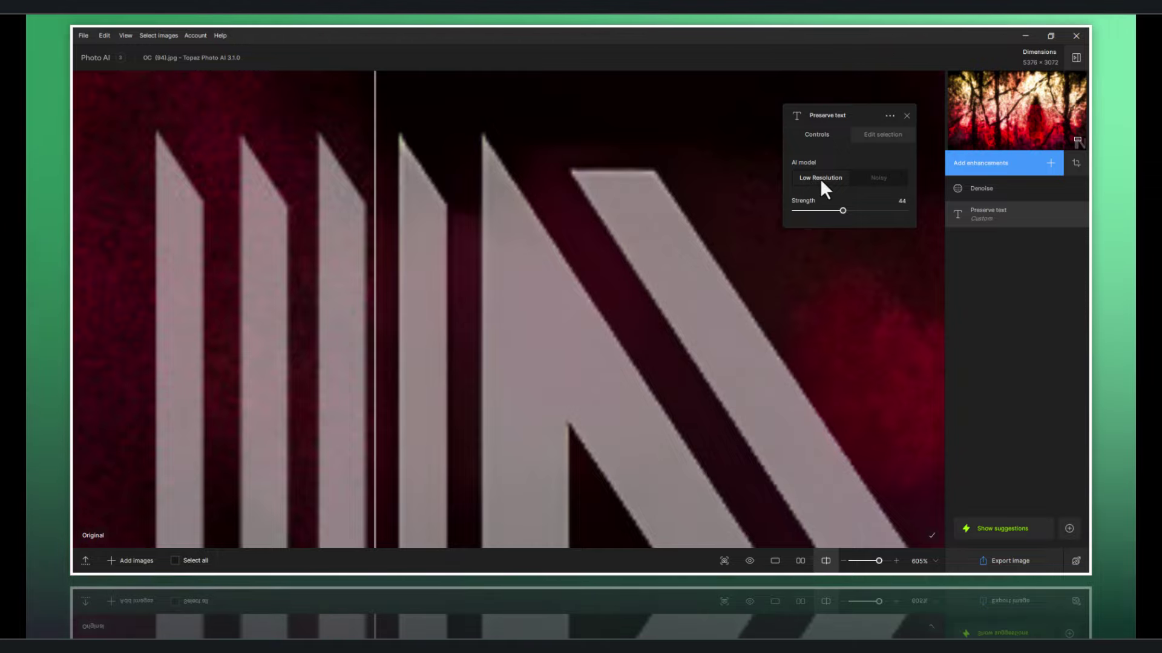
Step: Try the Noisy model, then settle on Low Resolution at strength 63
click(877, 179)
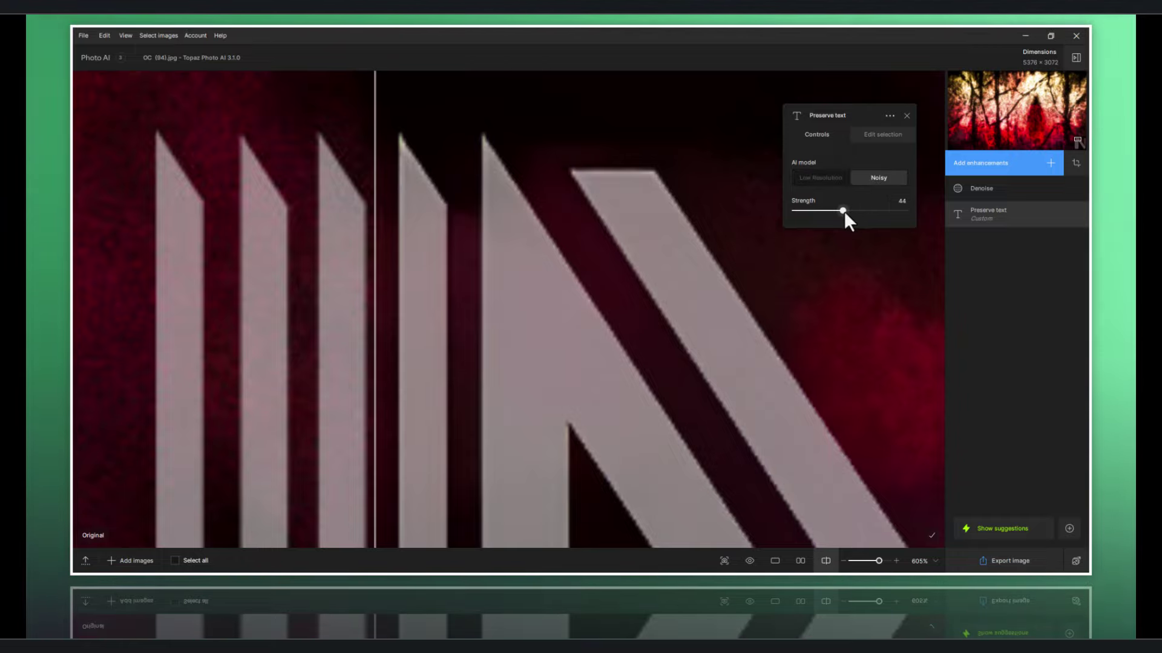
drag(869, 212, 878, 212)
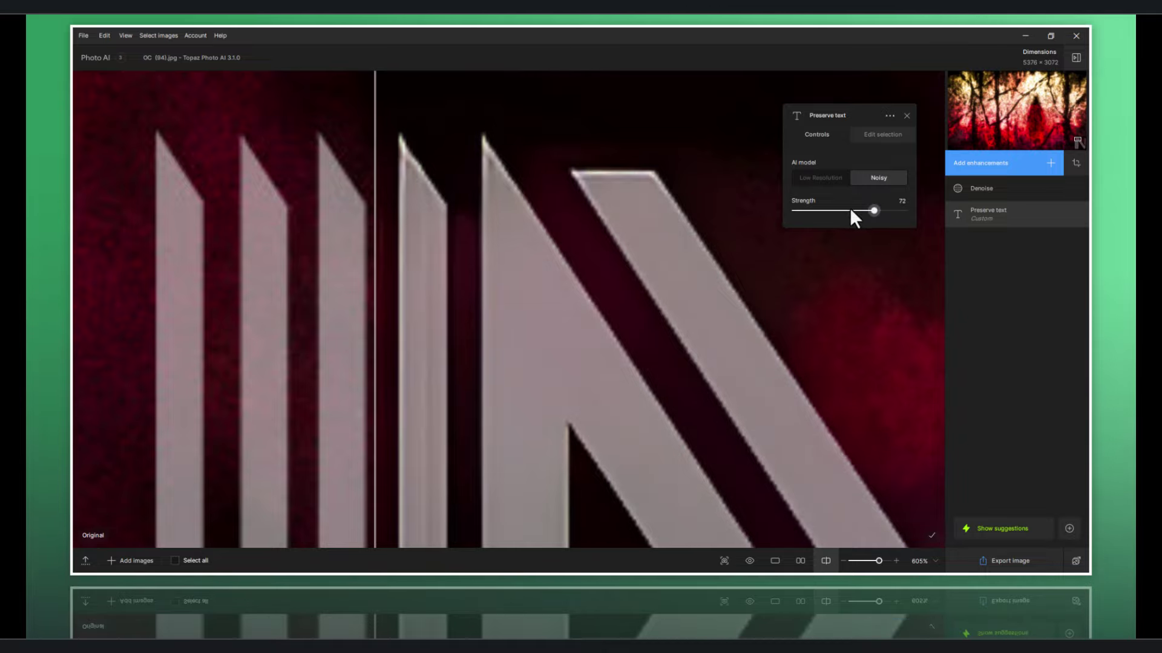
click(848, 211)
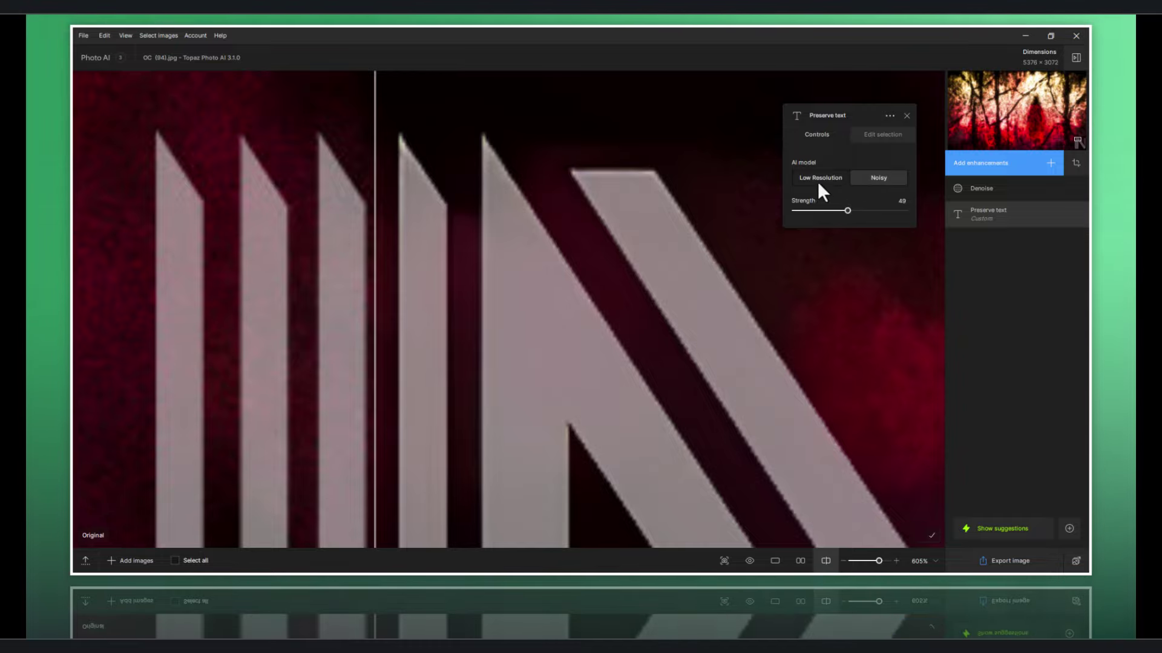
click(817, 178)
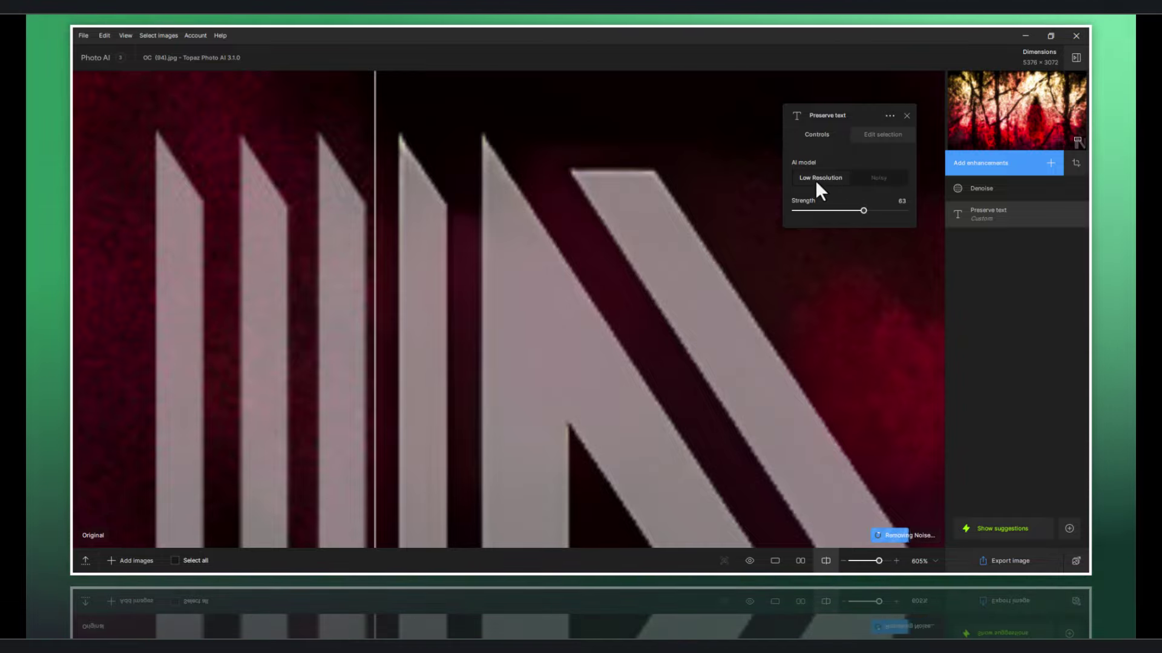
mouse_move(376, 322)
mouse_down()
mouse_move(811, 338)
mouse_move(671, 348)
mouse_move(478, 332)
mouse_move(773, 358)
mouse_move(695, 363)
mouse_move(476, 352)
mouse_up()
Step: Fit the whole forest image in view and move the divider to reveal more original
scroll(508, 327, down, 1)
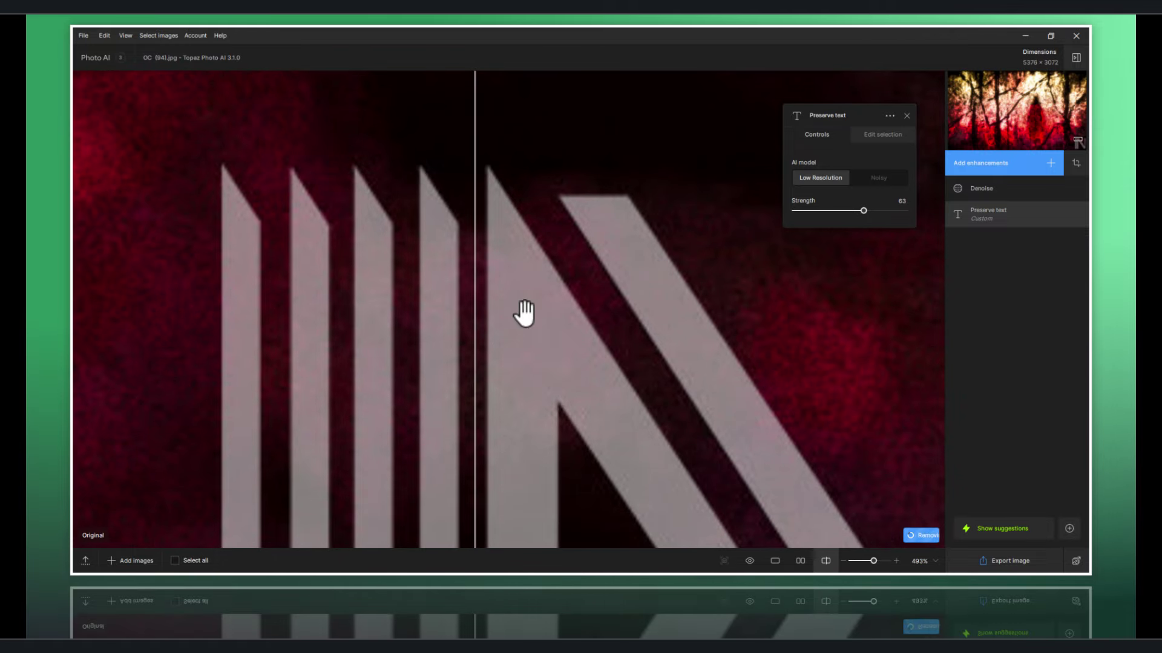
click(935, 562)
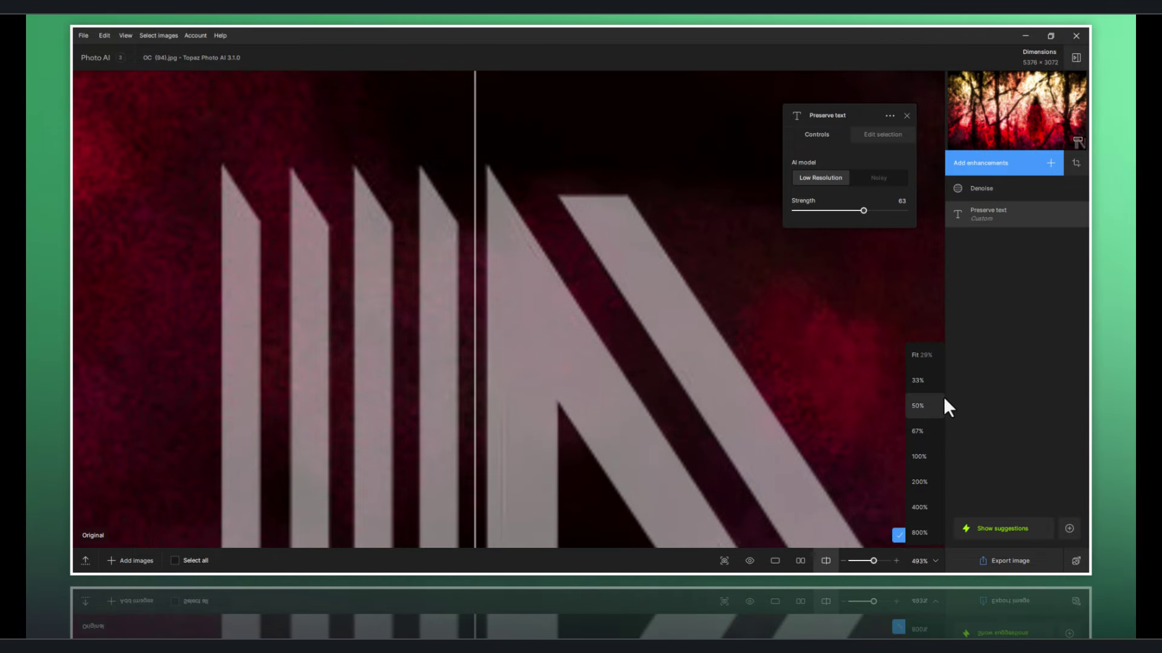
click(935, 357)
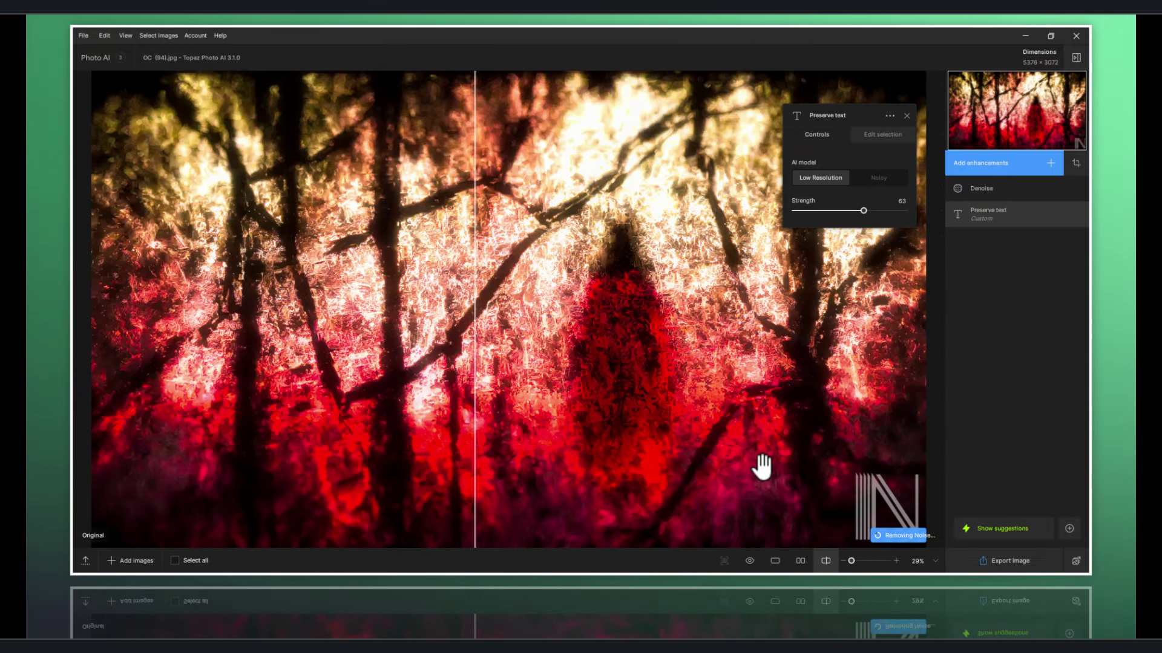
mouse_move(470, 446)
mouse_down()
mouse_move(927, 483)
mouse_move(793, 477)
mouse_up()
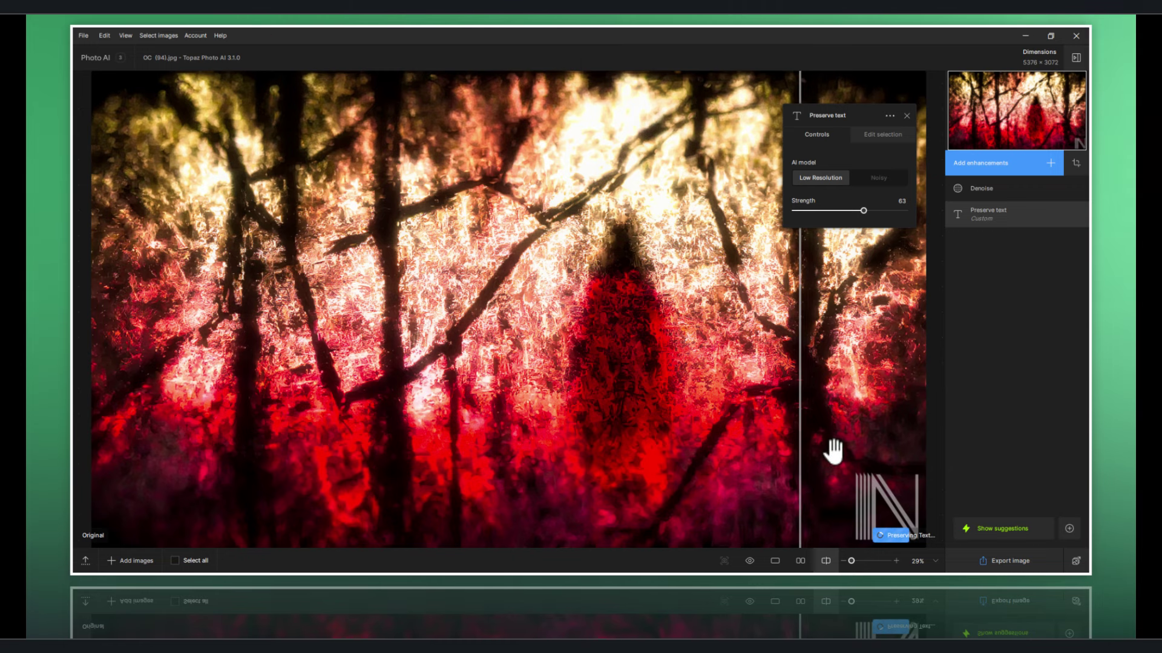
Step: Zoom in on the N logo and compare its before and after versions
scroll(867, 484, up, 1)
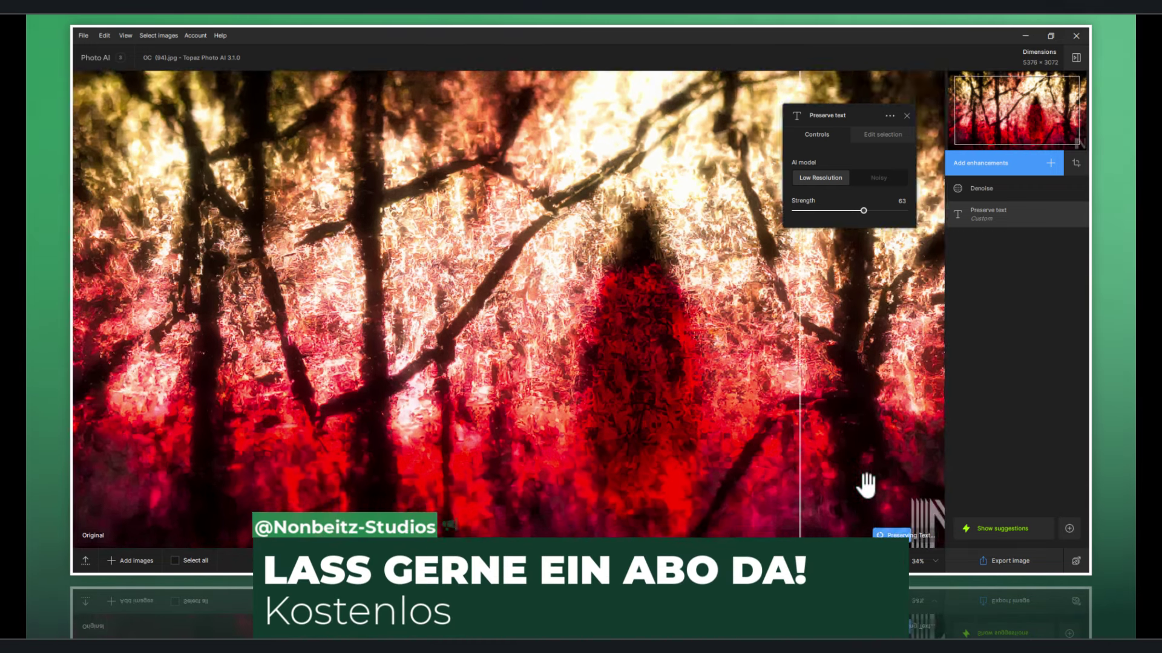
scroll(874, 482, up, 1)
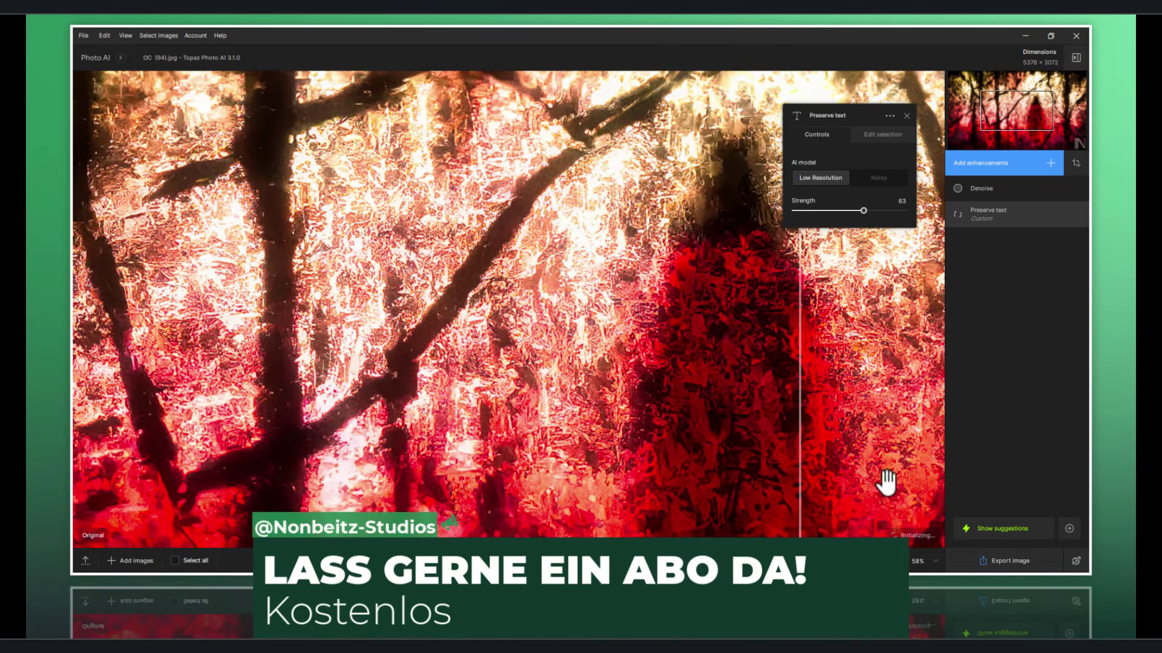
scroll(695, 415, up, 1)
scroll(485, 298, up, 1)
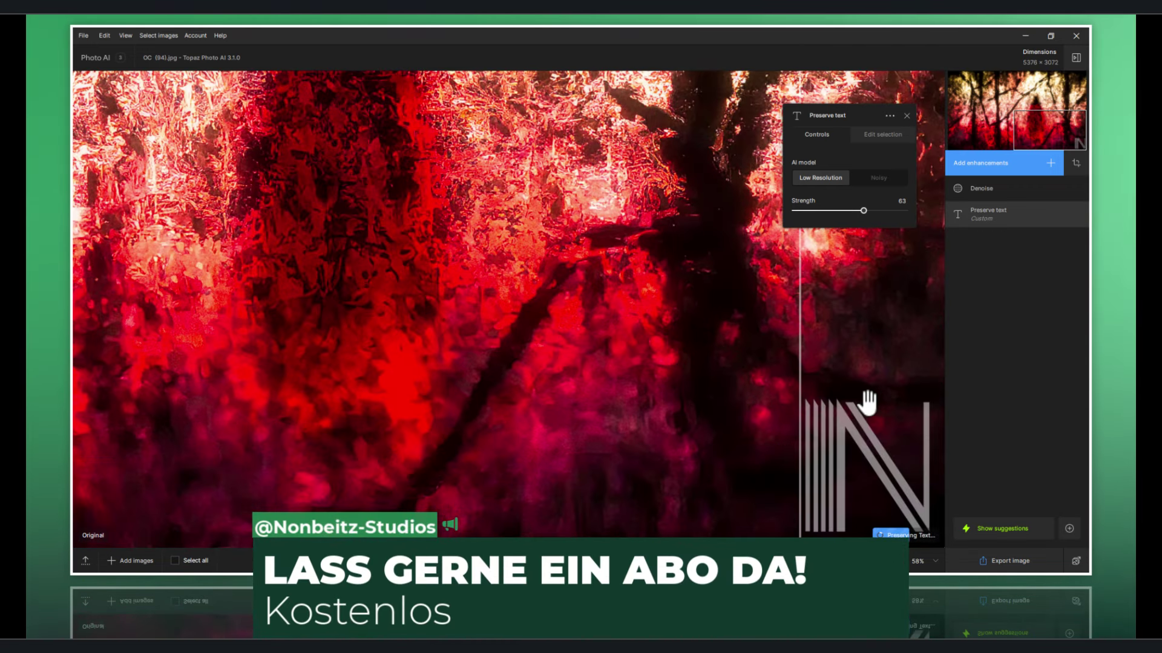
scroll(869, 402, up, 2)
drag(780, 387, 557, 306)
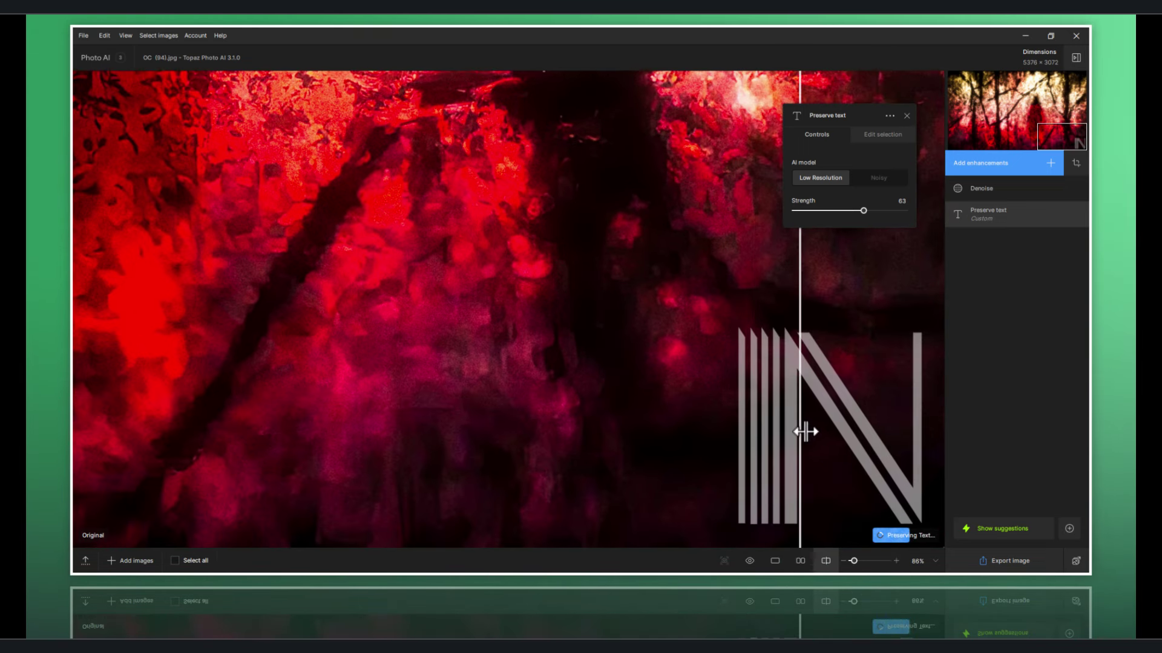
drag(805, 431, 938, 454)
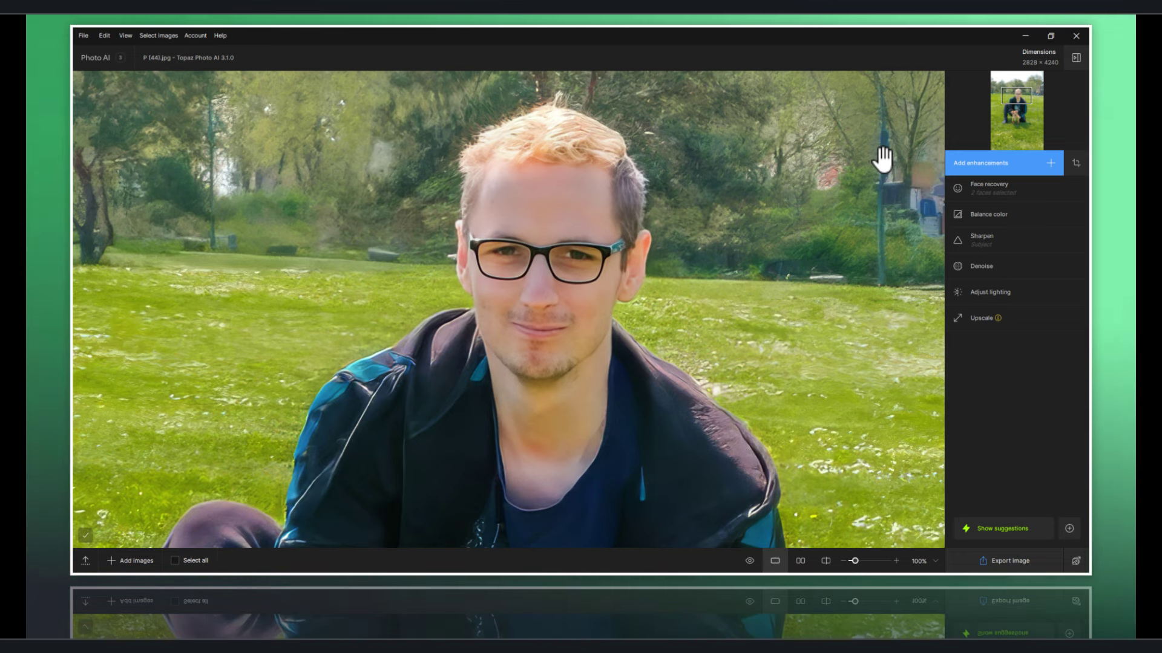
mouse_move(1008, 188)
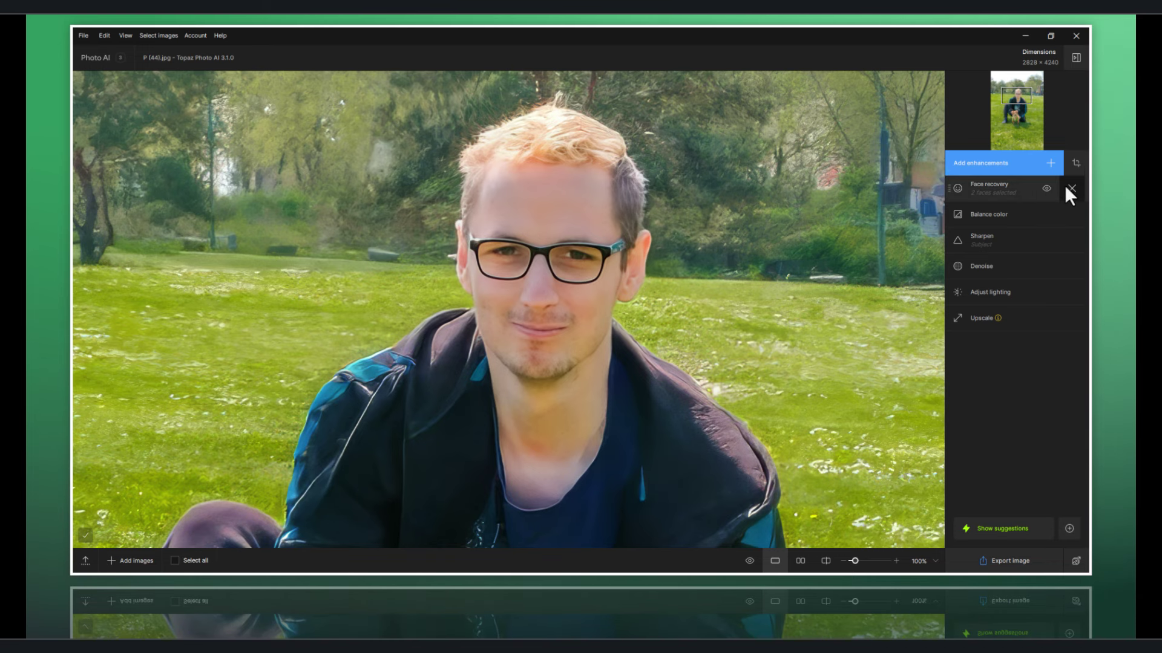
Step: Crop the portrait to a 1:1 square around the man's face, 1013 × 1013
click(1077, 164)
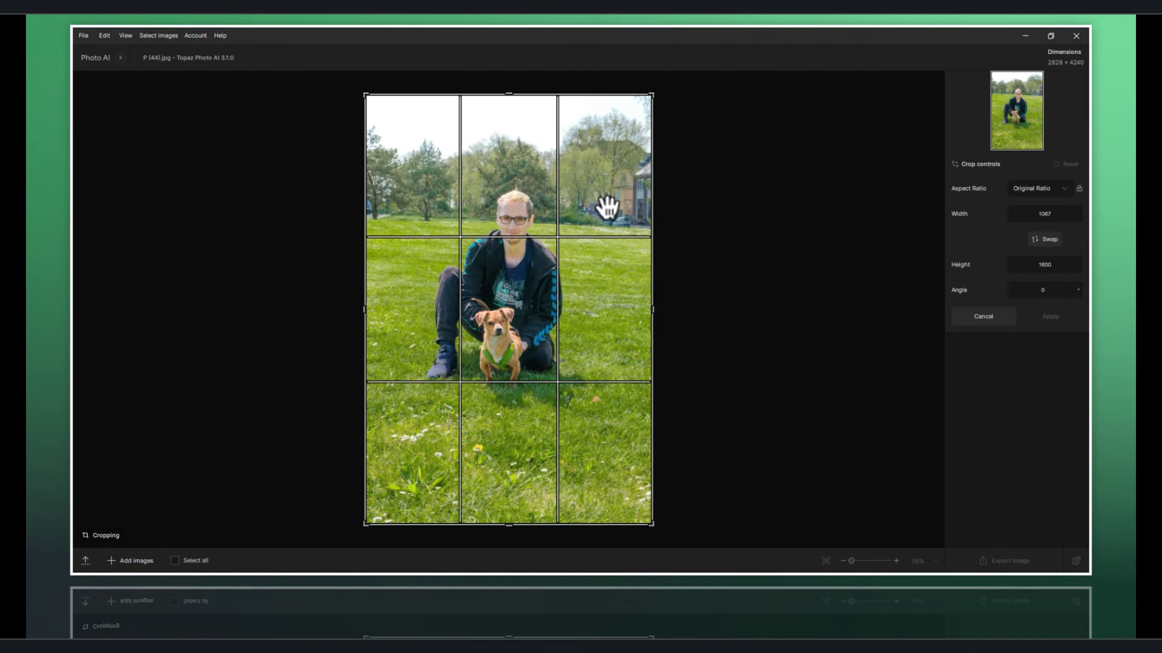
click(1039, 189)
click(1029, 229)
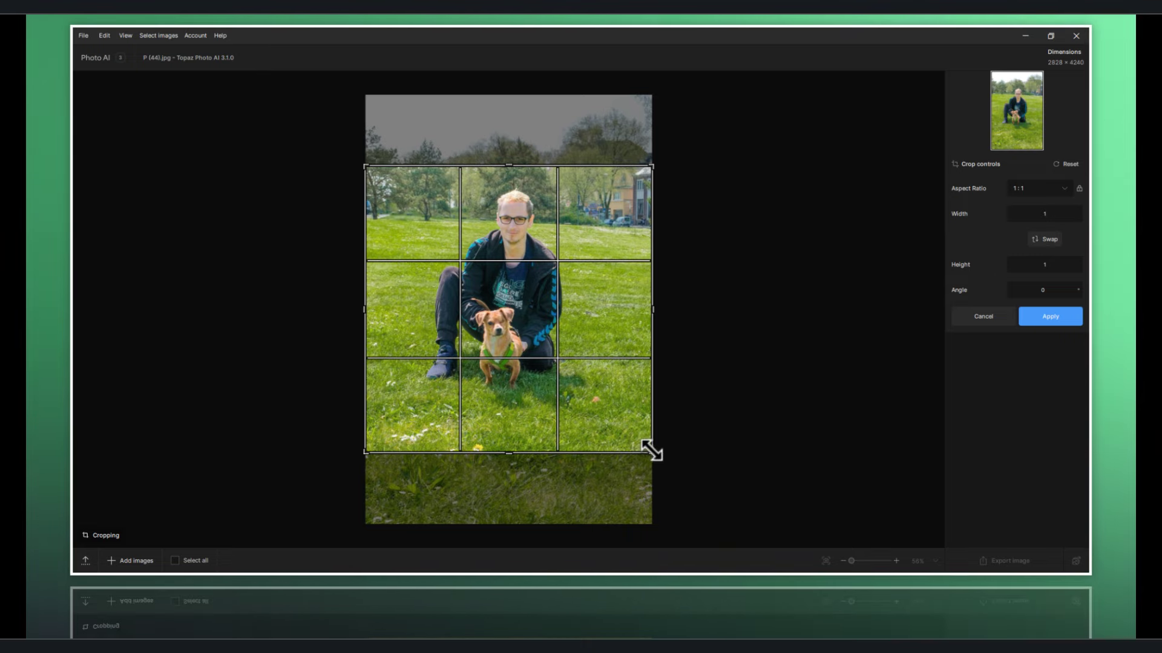
drag(655, 452, 620, 366)
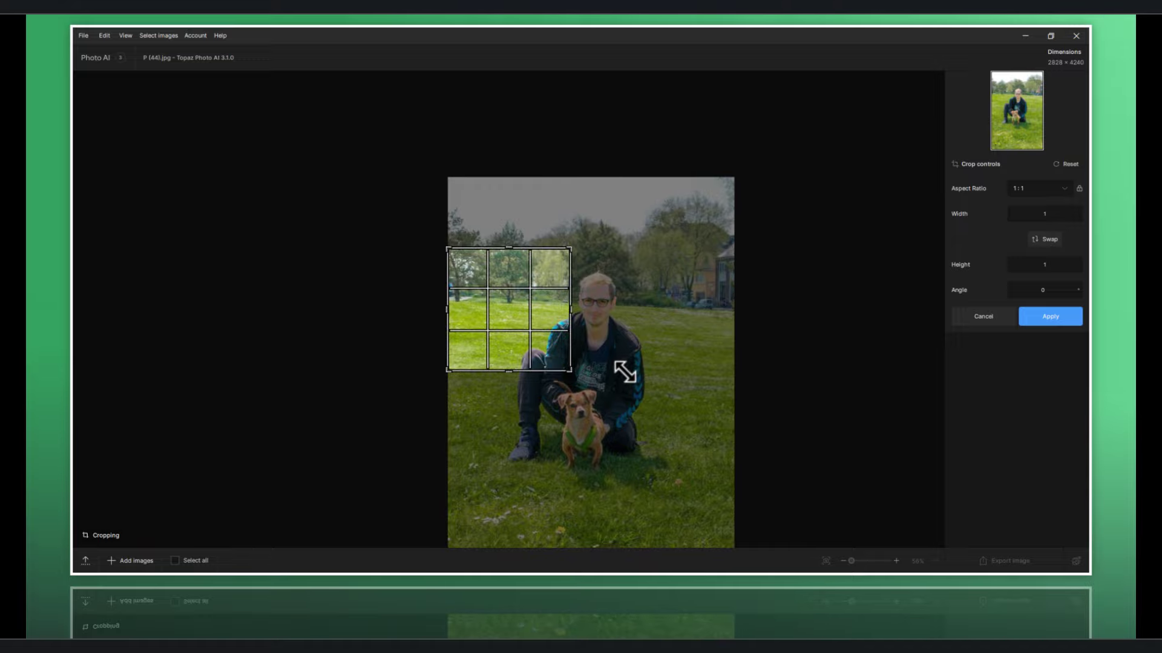
mouse_move(627, 369)
mouse_down()
mouse_move(612, 351)
mouse_move(617, 361)
mouse_up()
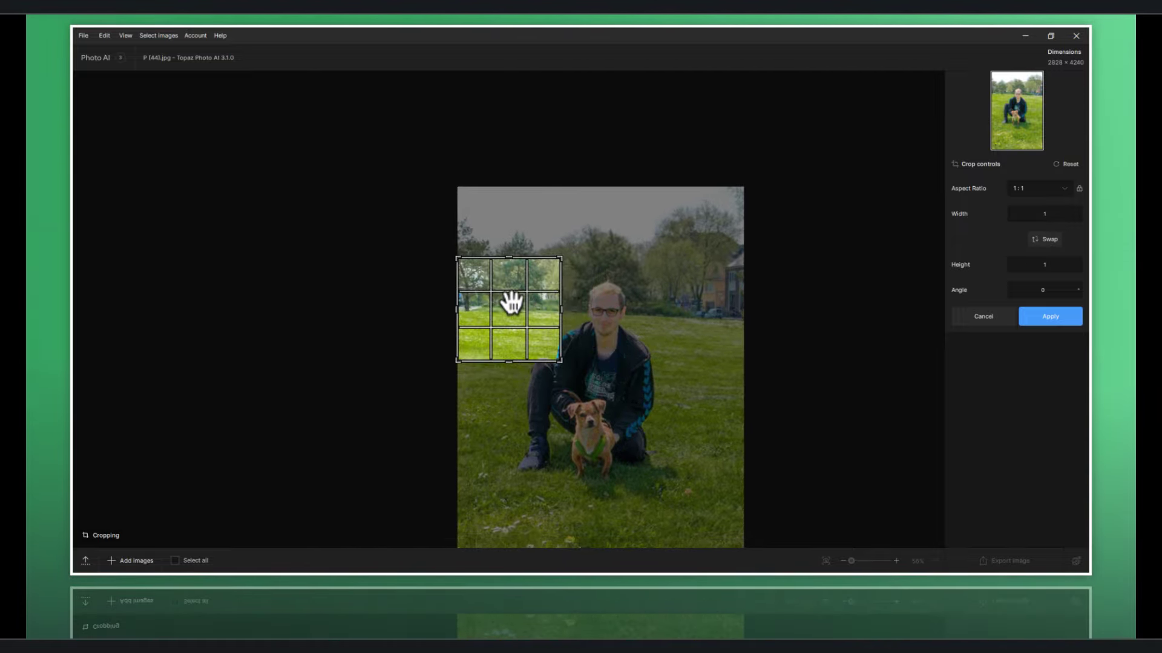
mouse_move(512, 316)
mouse_down()
mouse_move(431, 321)
mouse_move(433, 312)
mouse_up()
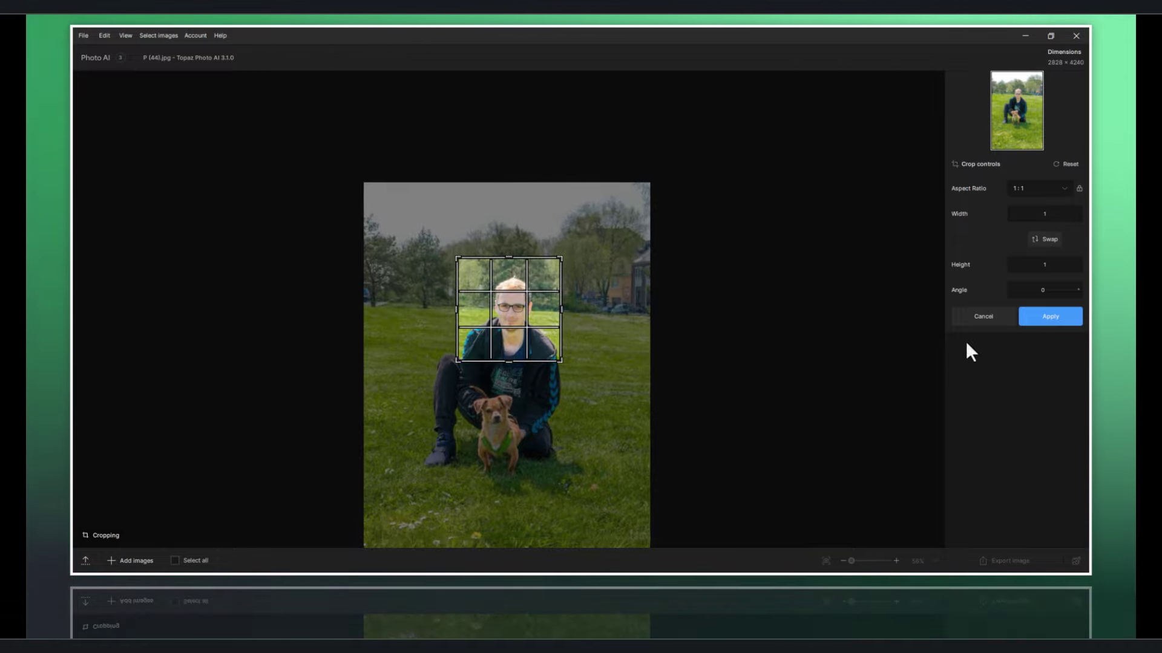
click(1033, 320)
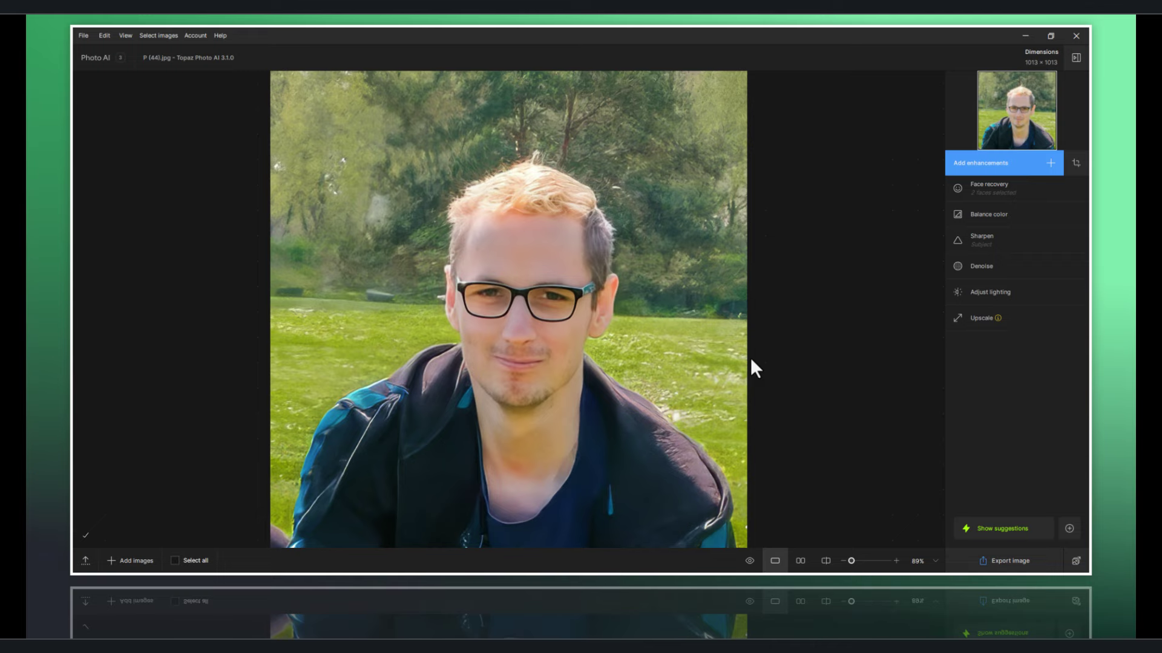
Step: Compare the portrait in split view at 160% and show Face recovery's two detected faces
click(825, 561)
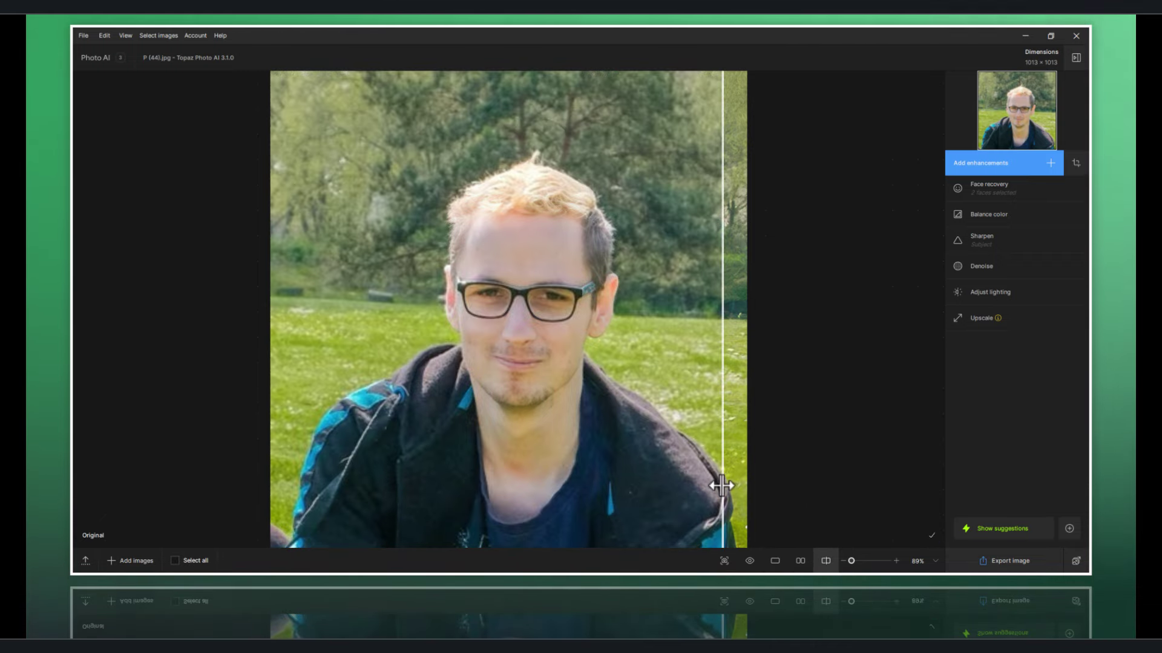
mouse_move(721, 485)
mouse_down()
mouse_move(341, 456)
mouse_move(704, 471)
mouse_move(314, 420)
mouse_move(630, 446)
mouse_move(343, 430)
mouse_move(389, 441)
mouse_move(622, 442)
mouse_move(403, 423)
mouse_up()
scroll(503, 245, up, 2)
scroll(502, 246, up, 2)
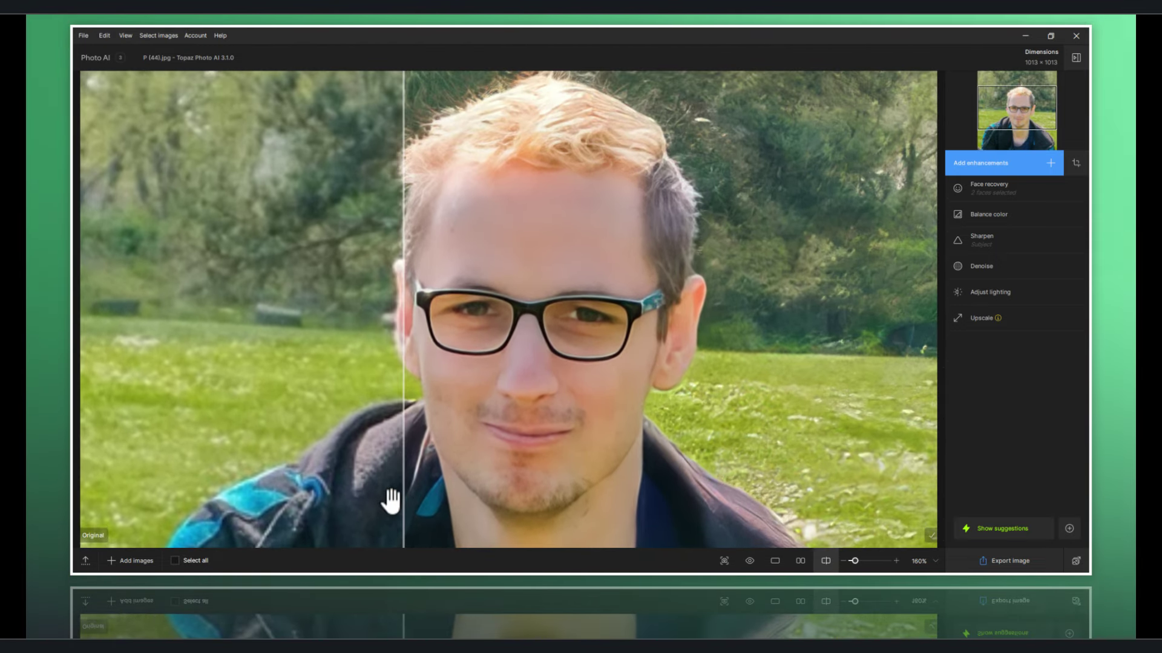
drag(404, 506, 727, 496)
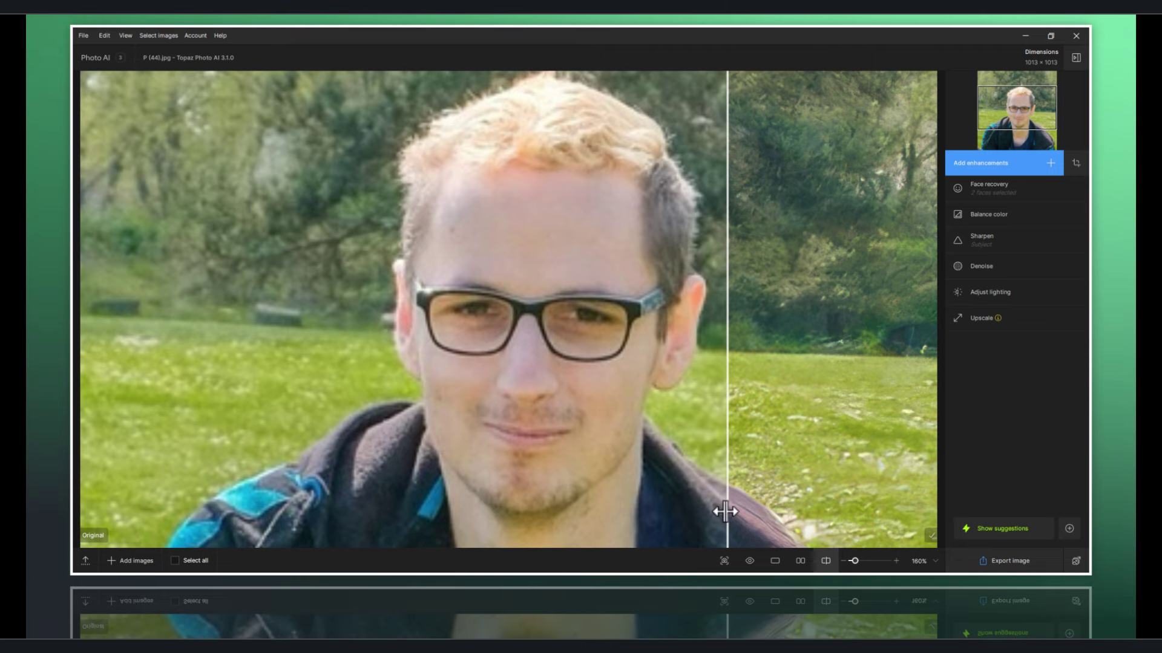
drag(724, 512, 103, 501)
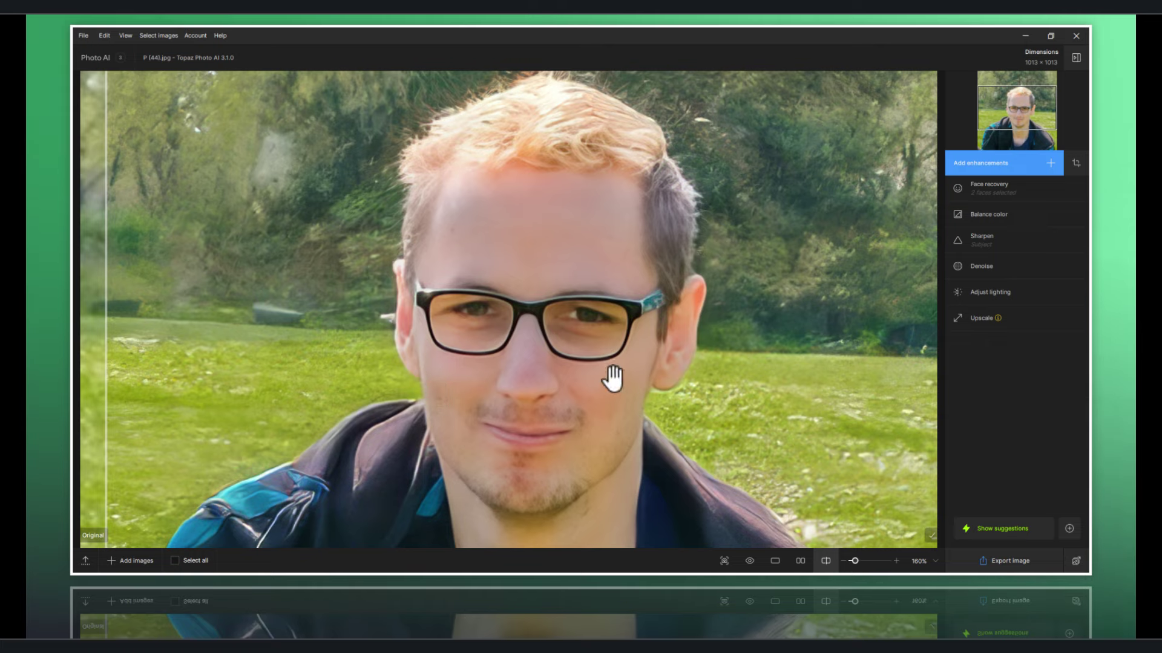
click(1003, 193)
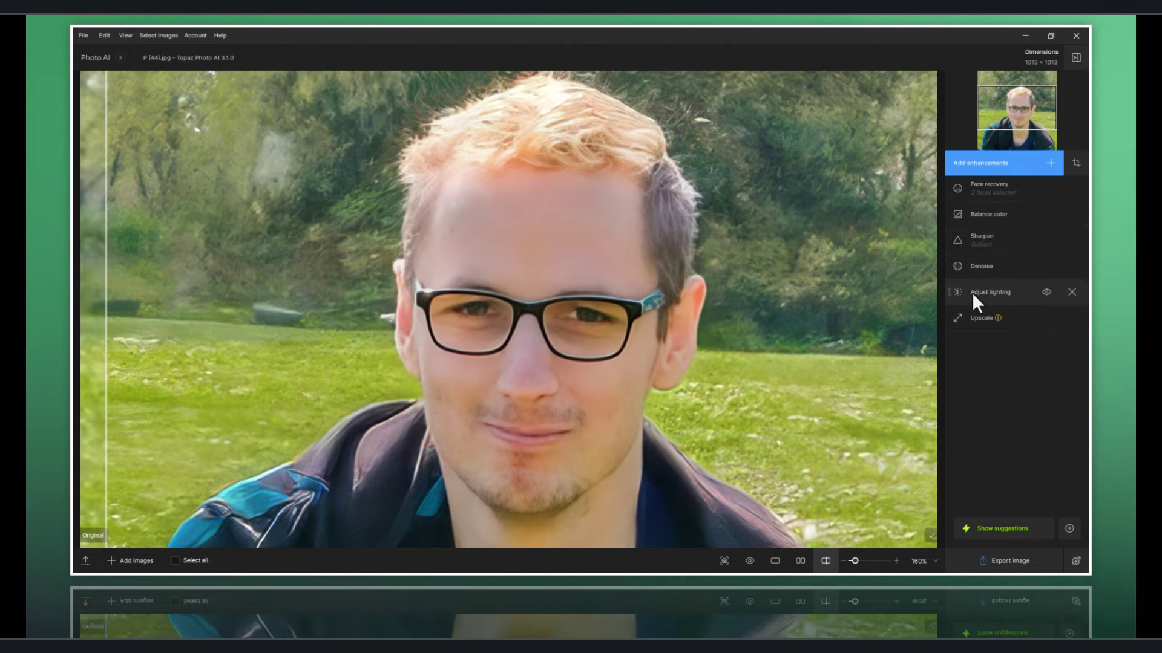
Step: Set the portrait's Upscale to 4x for a 1529 × 1529 output
click(994, 327)
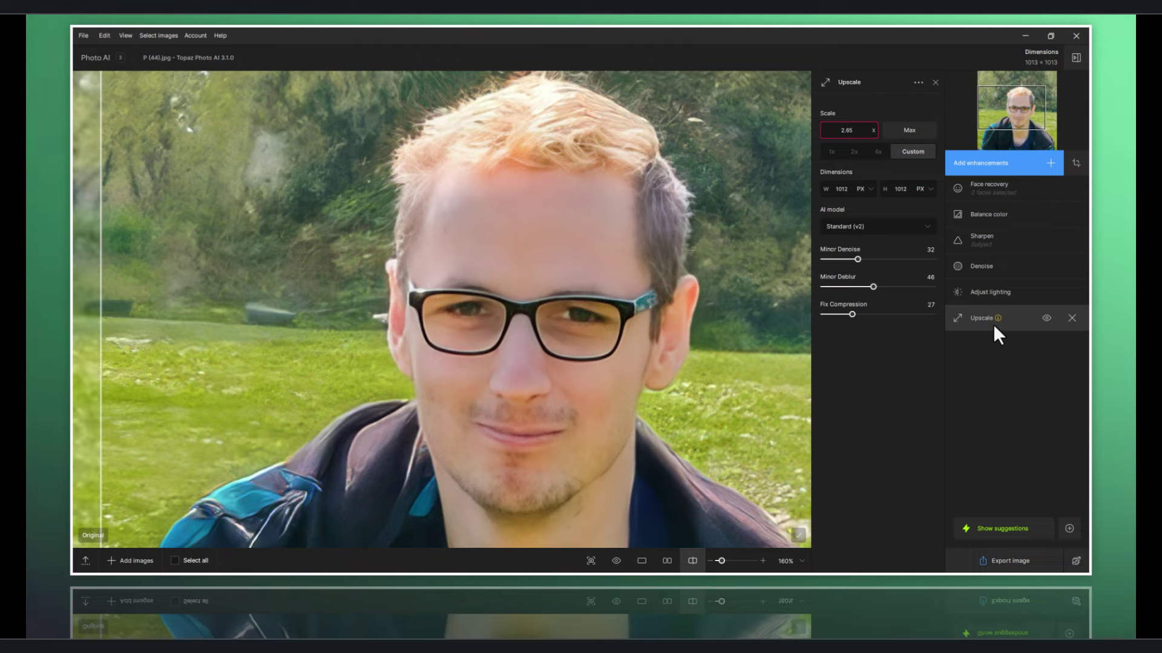
click(877, 152)
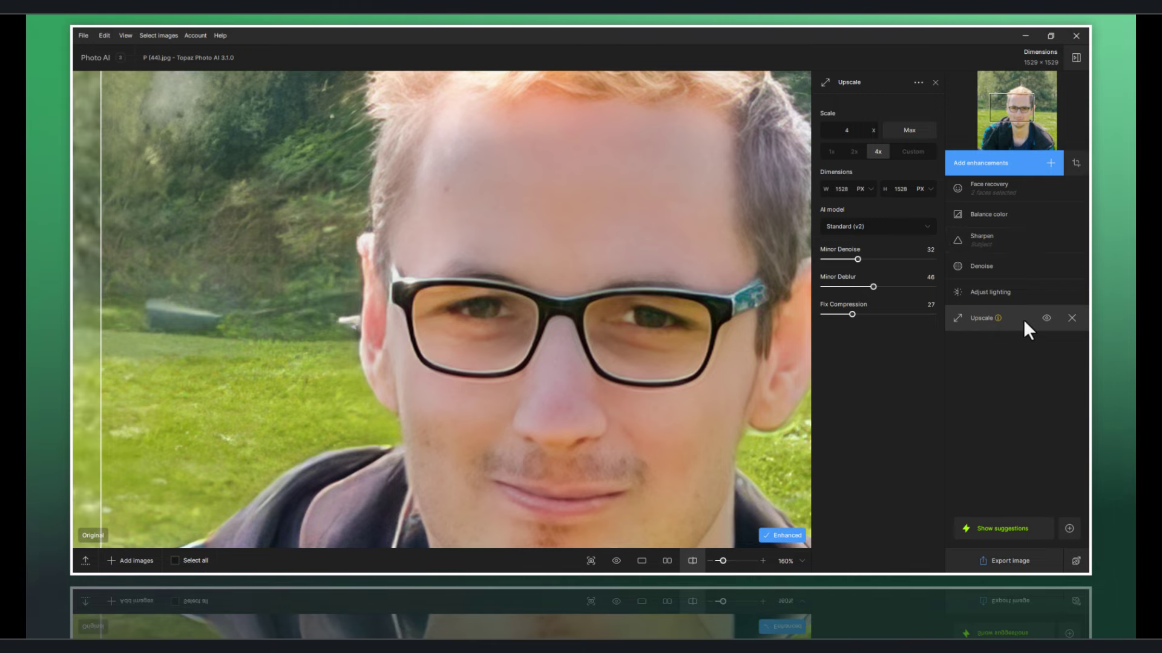
click(1023, 318)
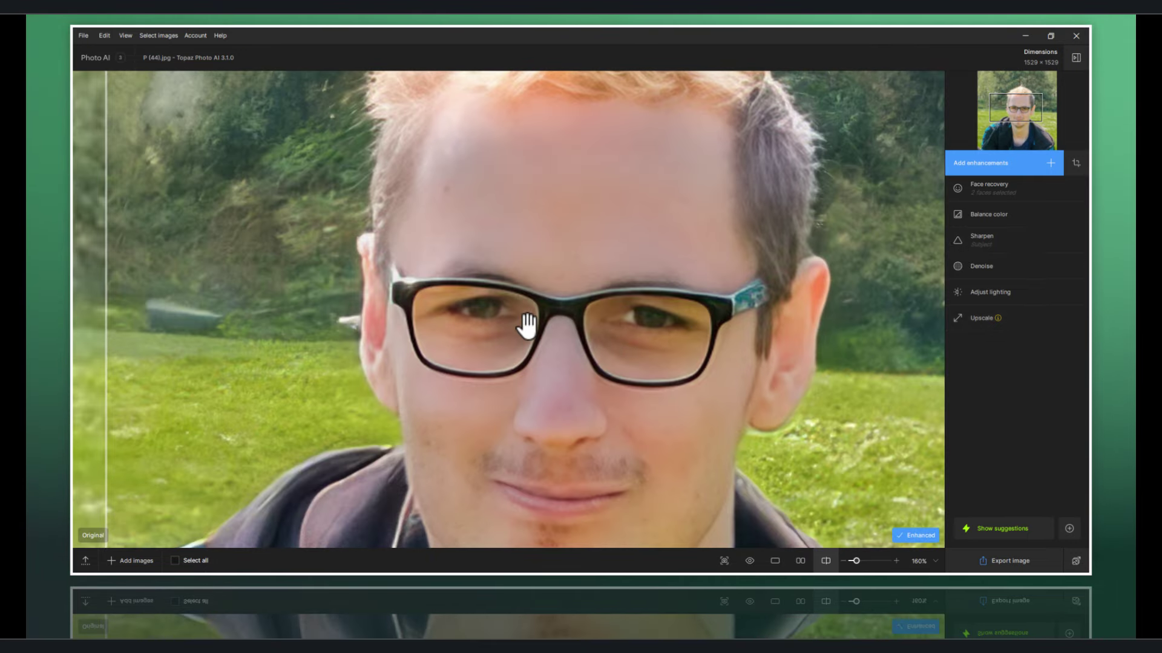
scroll(526, 282, down, 2)
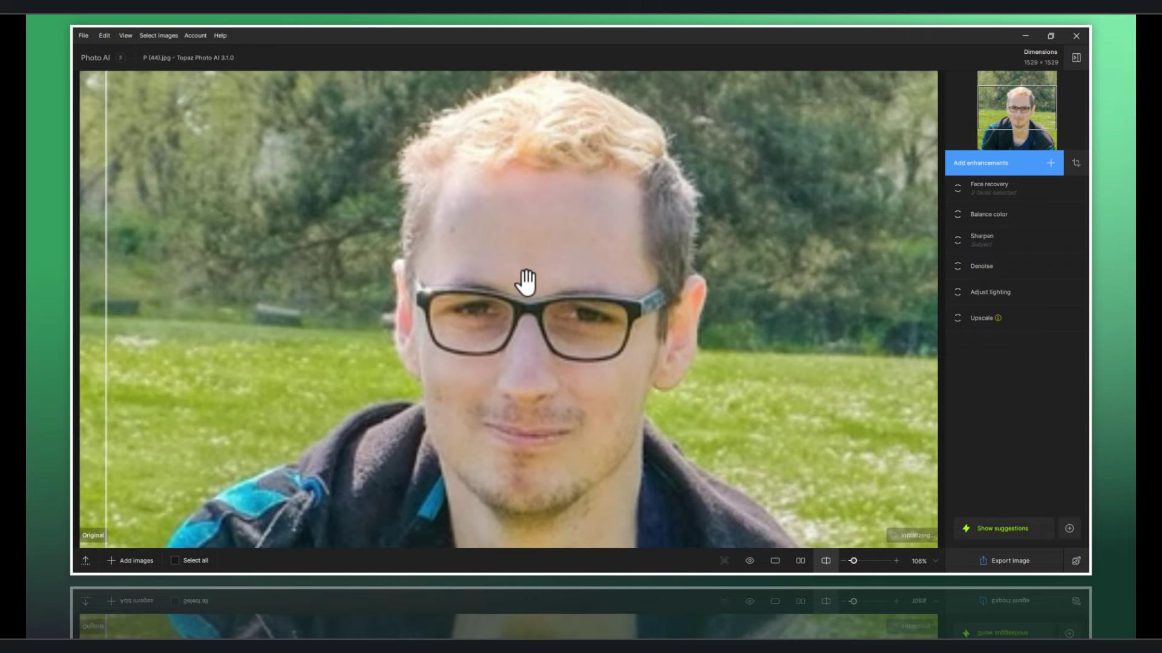
scroll(524, 280, down, 1)
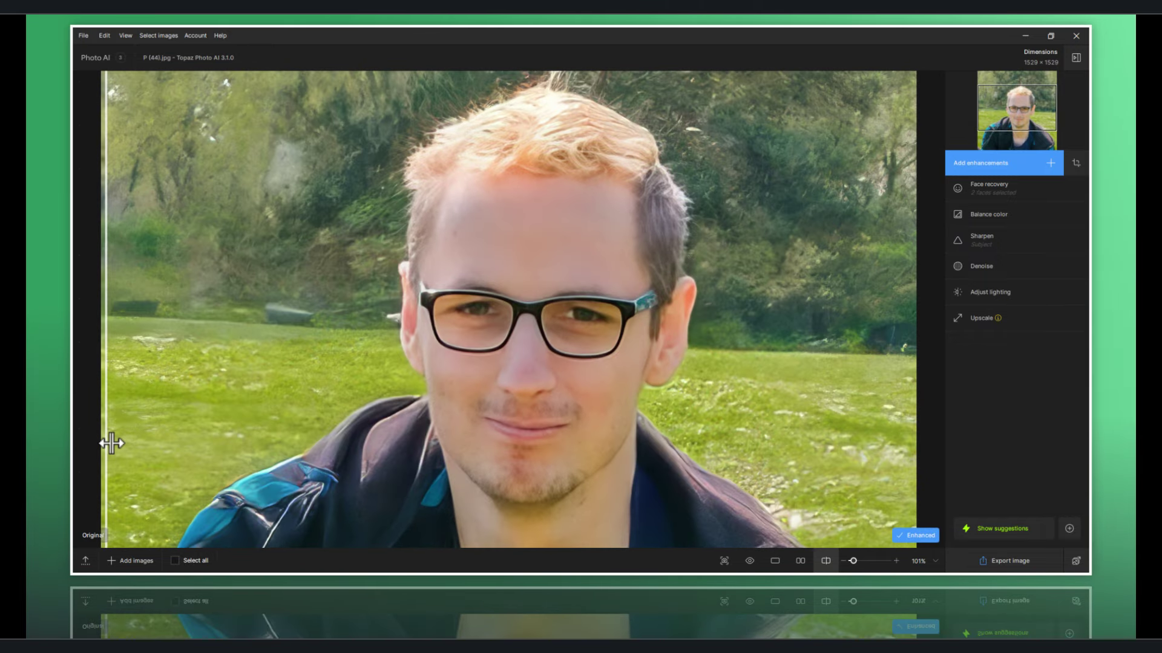
mouse_move(112, 441)
mouse_down()
mouse_move(724, 456)
mouse_move(390, 436)
mouse_move(179, 438)
mouse_up()
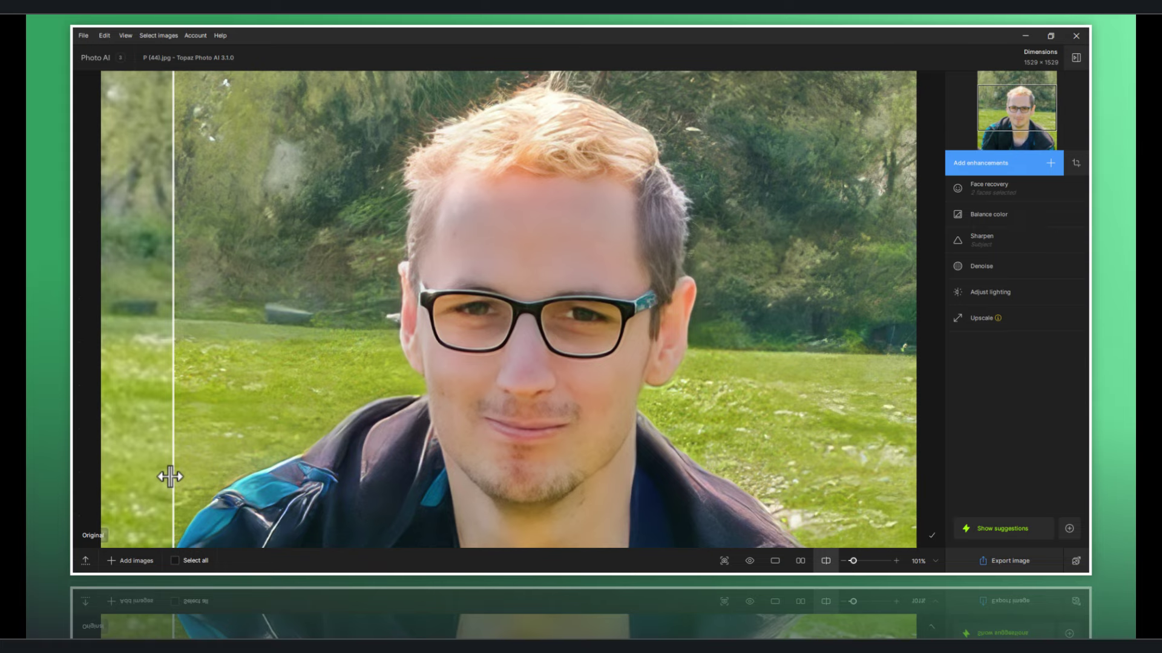
mouse_move(170, 477)
mouse_down()
mouse_move(365, 478)
mouse_move(524, 498)
mouse_up()
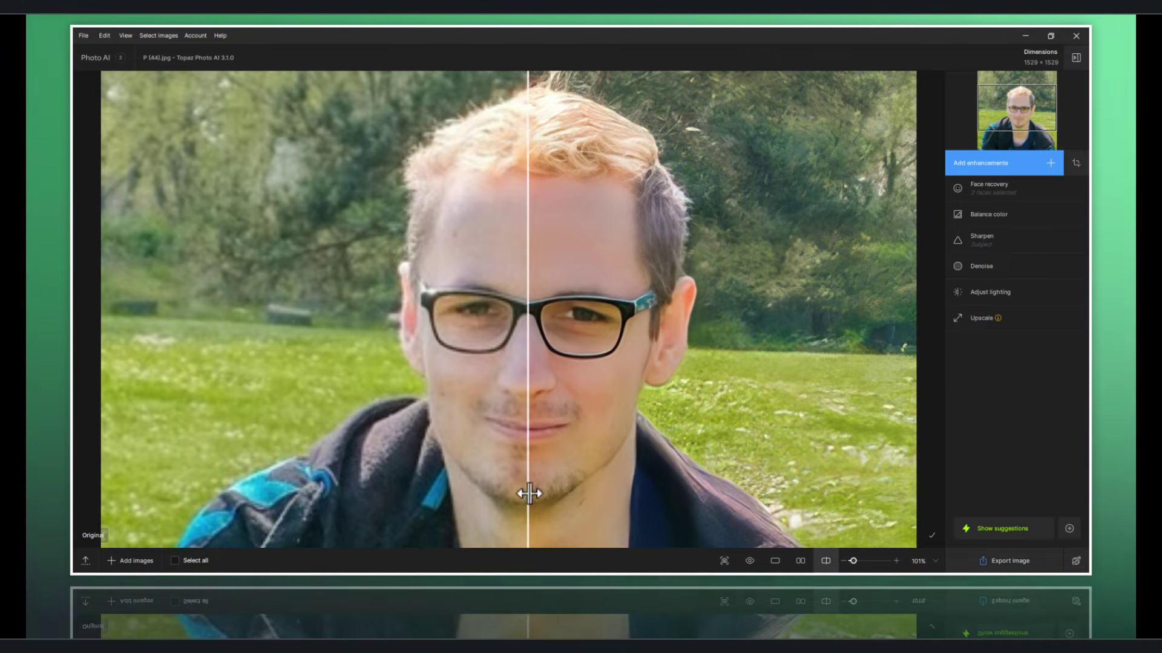
mouse_move(525, 515)
mouse_down()
mouse_move(372, 512)
mouse_move(736, 539)
mouse_up()
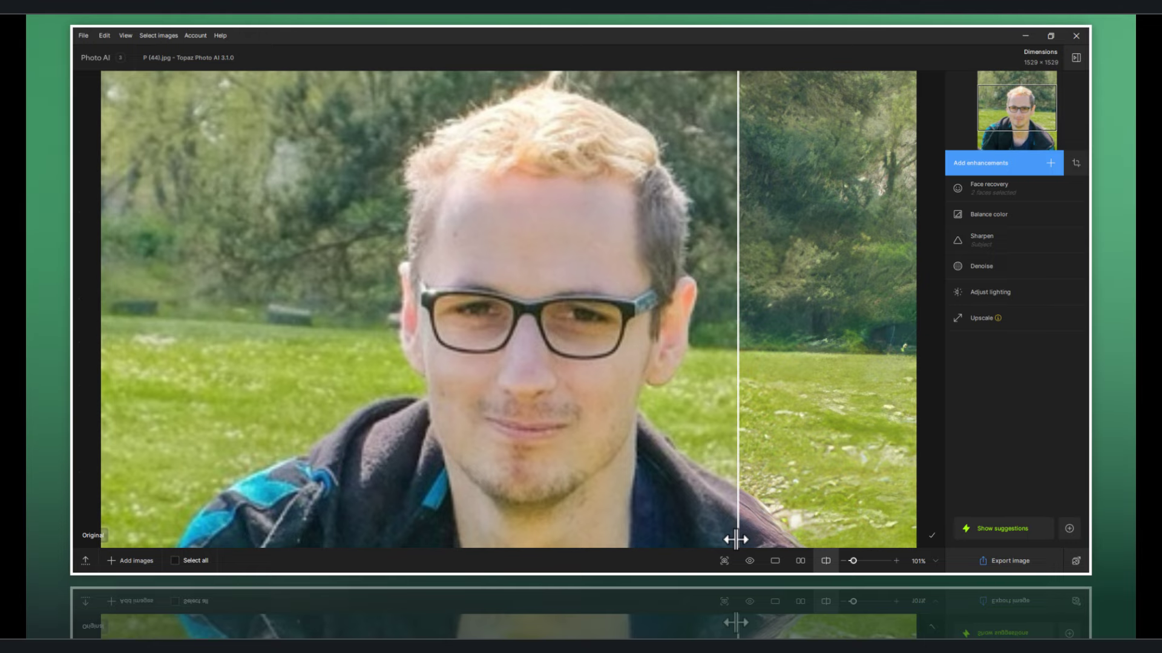
mouse_move(736, 539)
mouse_down()
mouse_move(312, 513)
mouse_move(710, 527)
mouse_move(355, 487)
mouse_move(674, 493)
mouse_move(380, 475)
mouse_move(730, 492)
mouse_move(369, 490)
mouse_up()
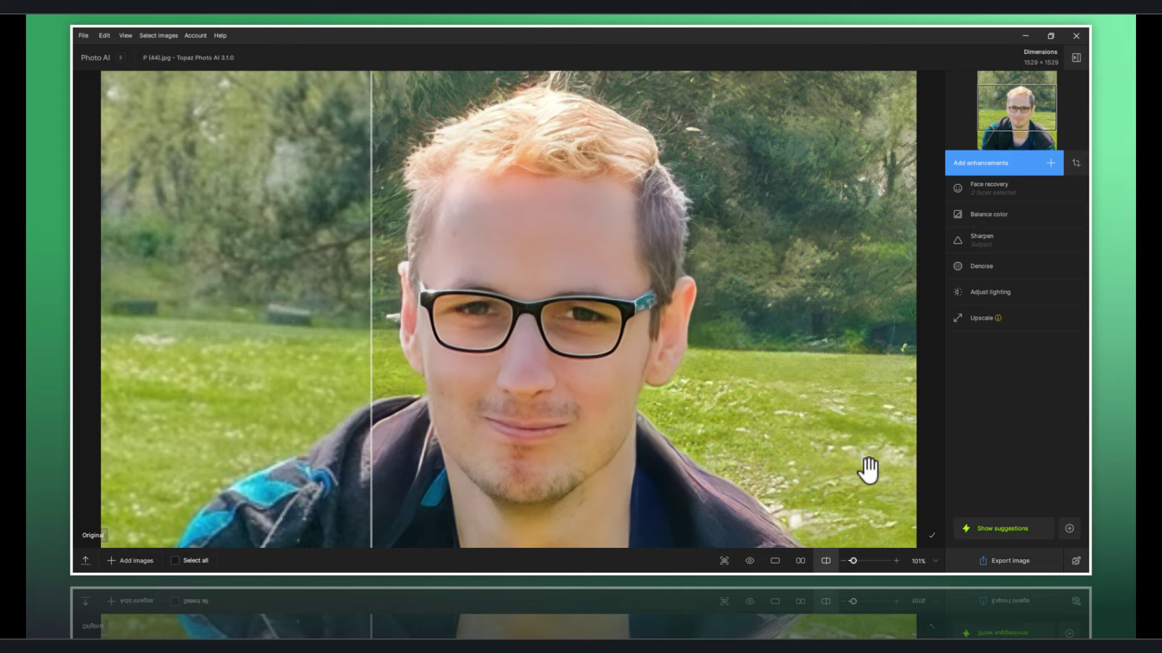
Step: Fit the whole portrait in view and nudge the comparison divider slightly right
click(917, 562)
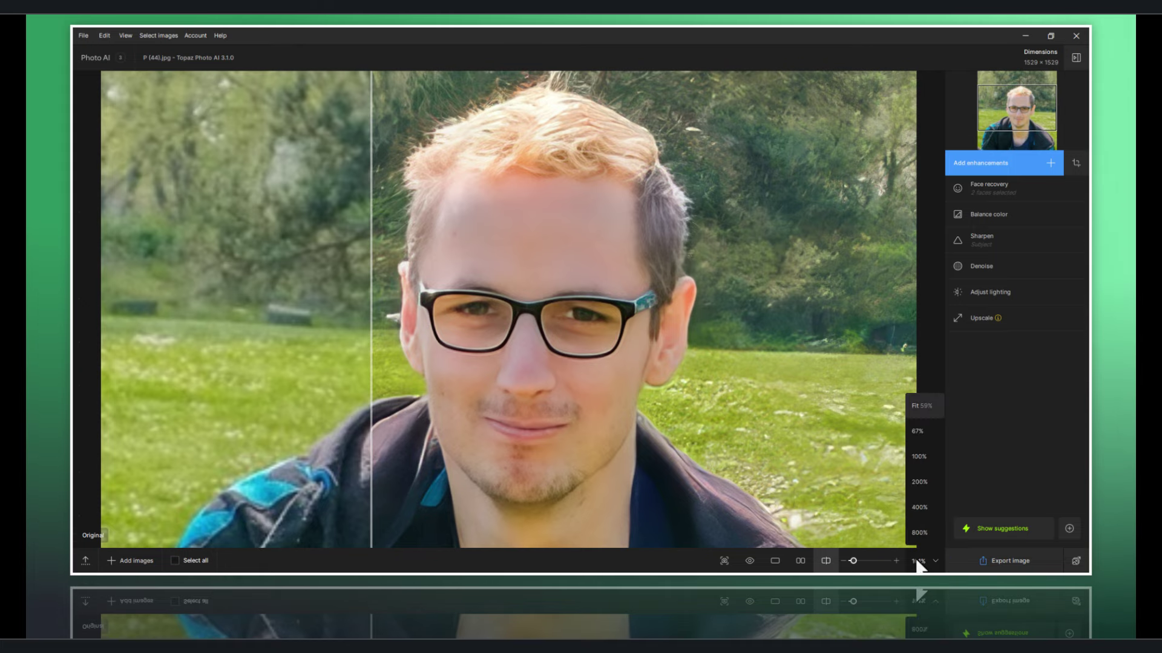
click(927, 410)
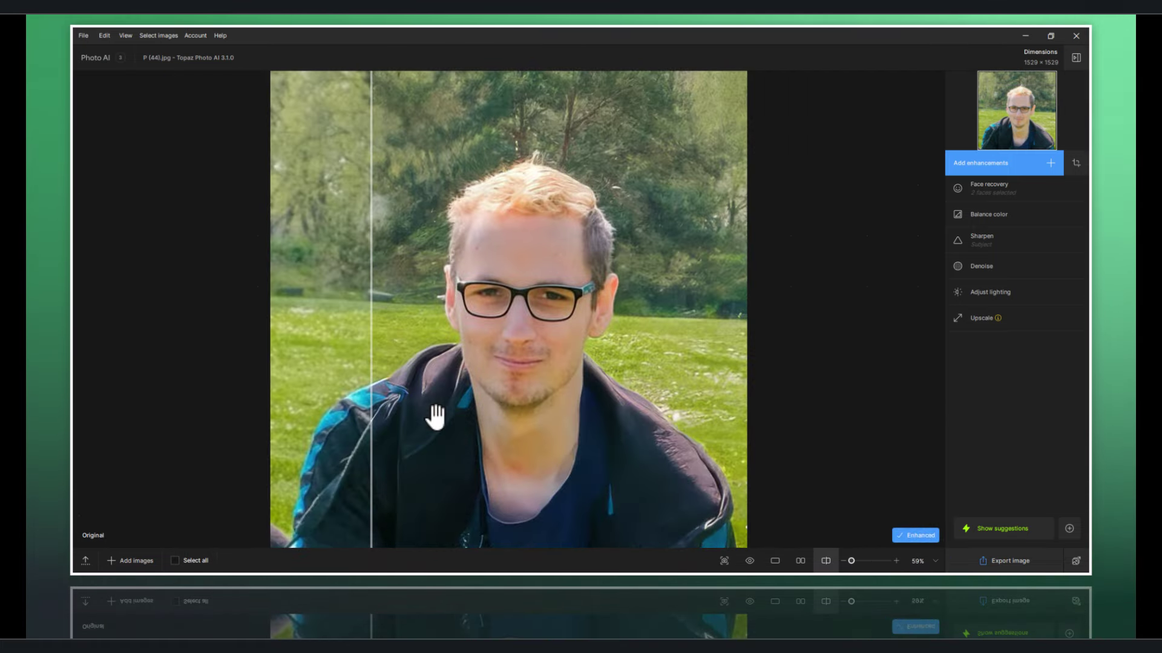
mouse_move(363, 469)
mouse_down()
mouse_move(601, 510)
mouse_move(511, 493)
mouse_move(516, 502)
mouse_up()
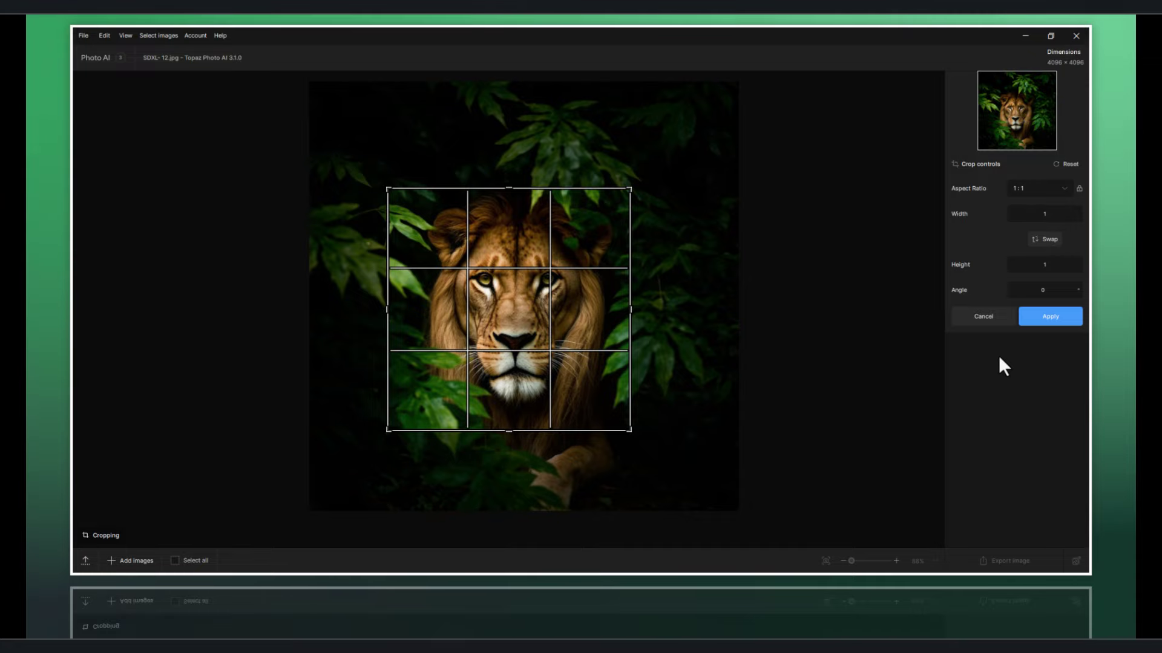
Step: Apply the 1:1 crop, leaving the lion image at 2301 × 2301
click(1045, 320)
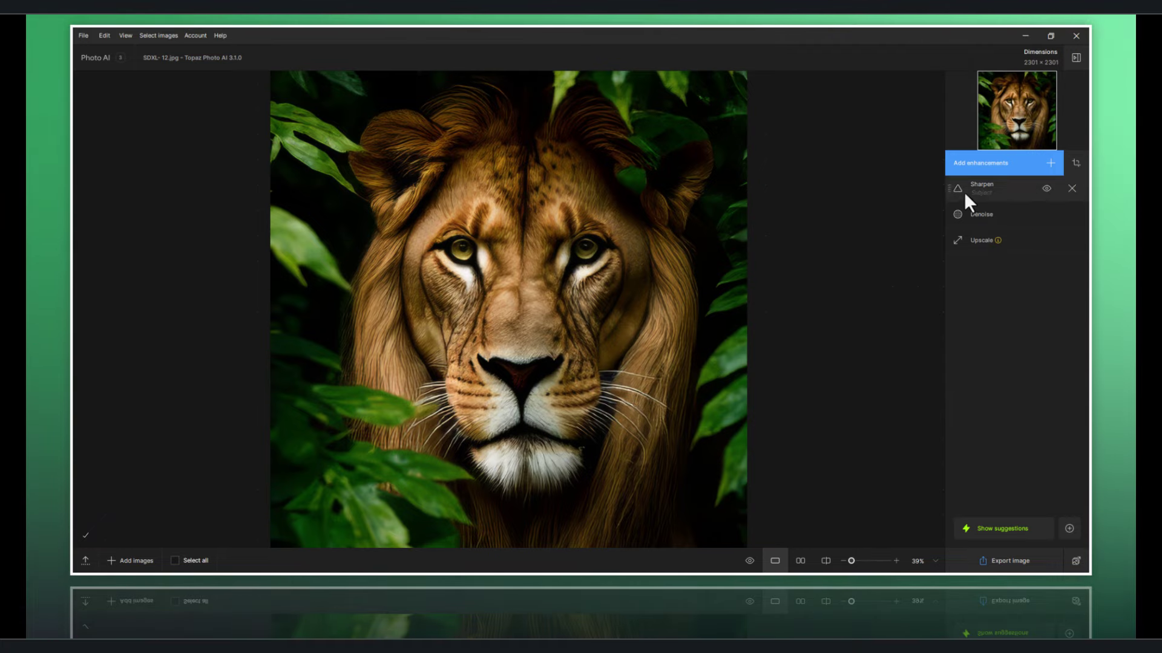
mouse_move(1007, 239)
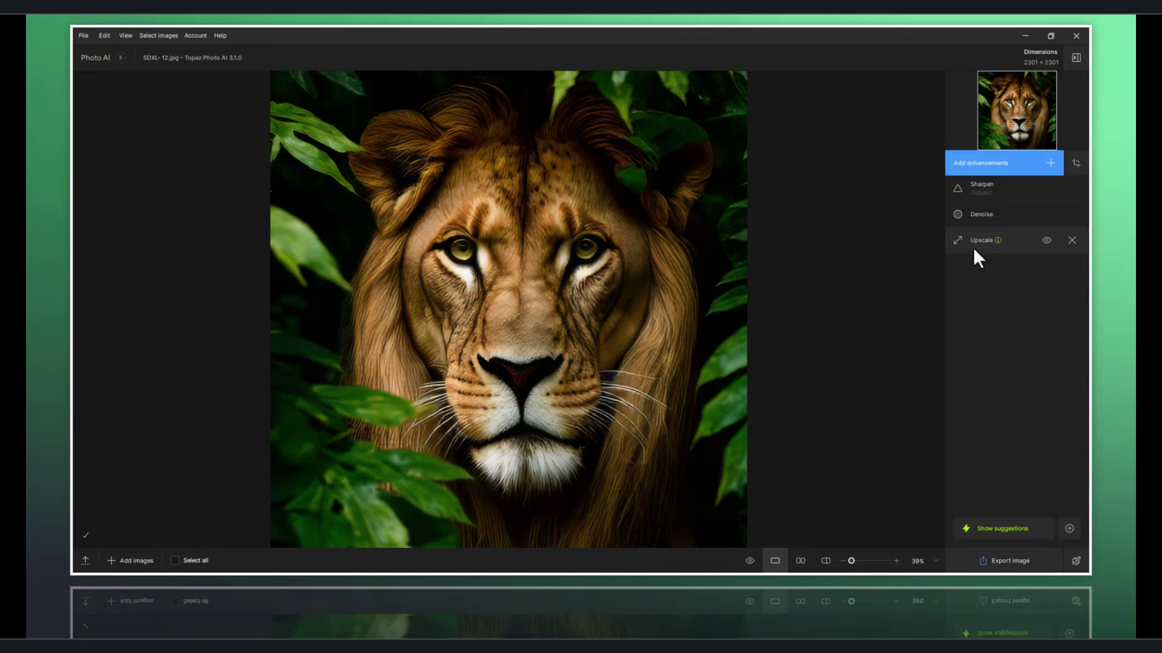
Step: Set the lion's Upscale to Max, 6x for about 3450 px square
click(1010, 254)
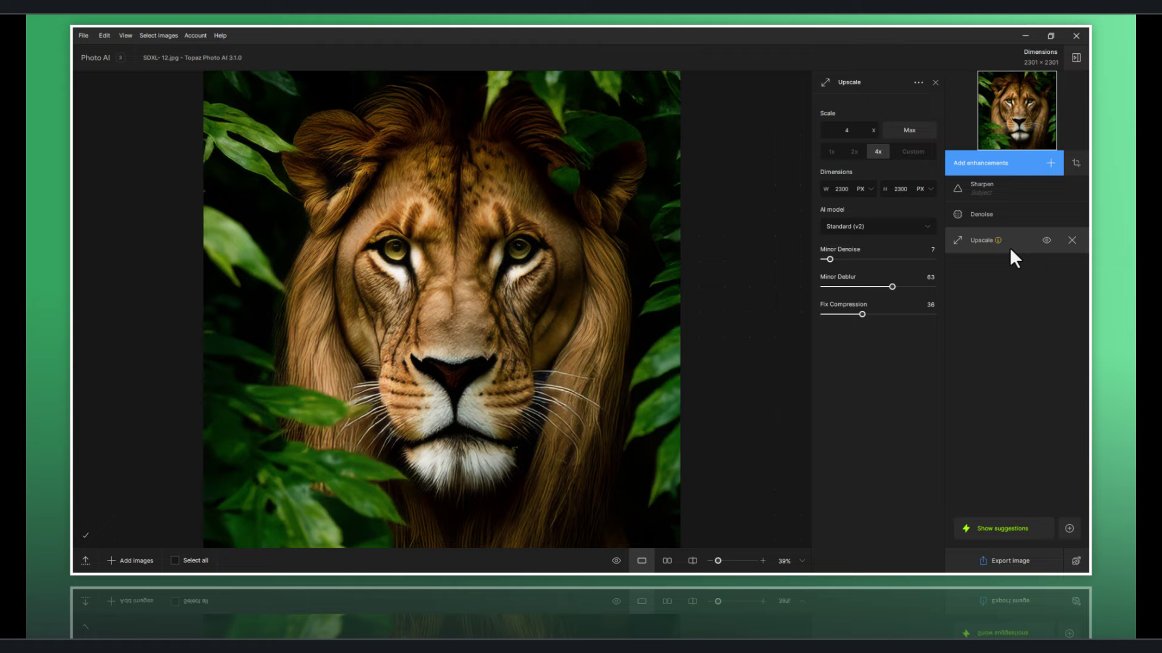
click(876, 155)
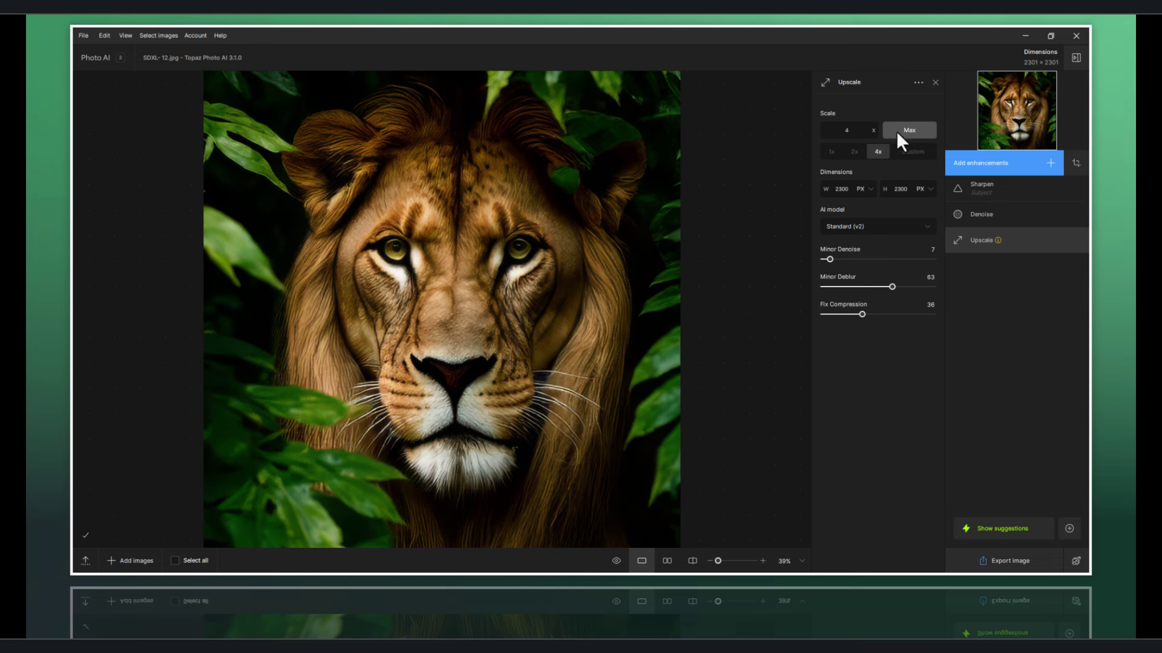
click(896, 130)
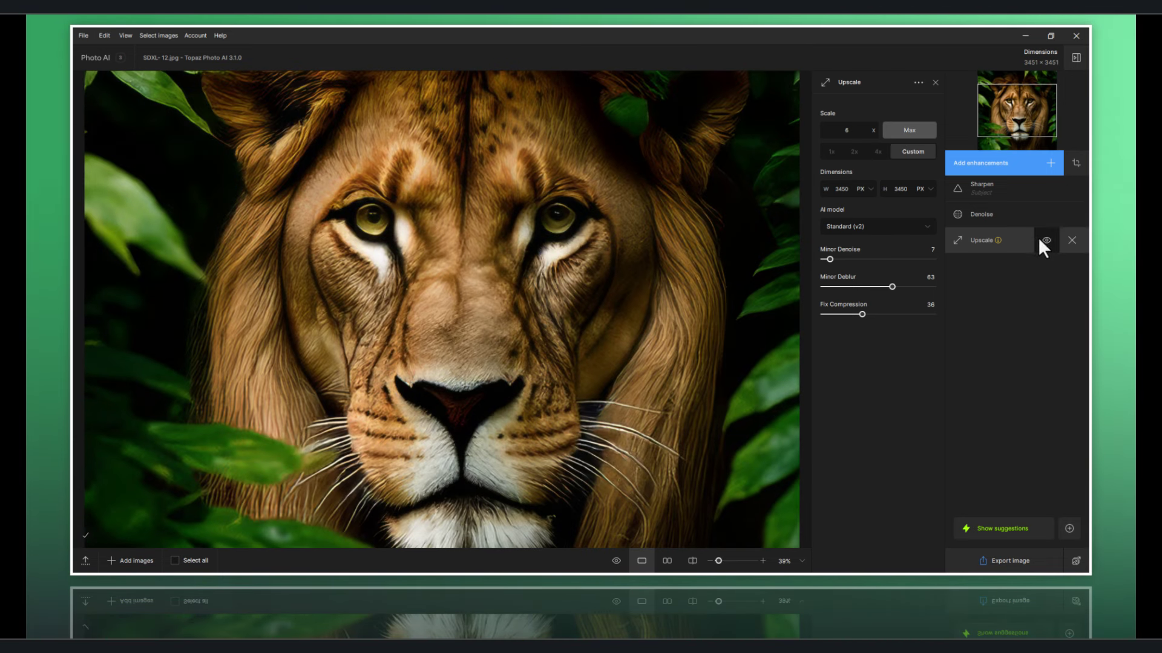
click(1018, 239)
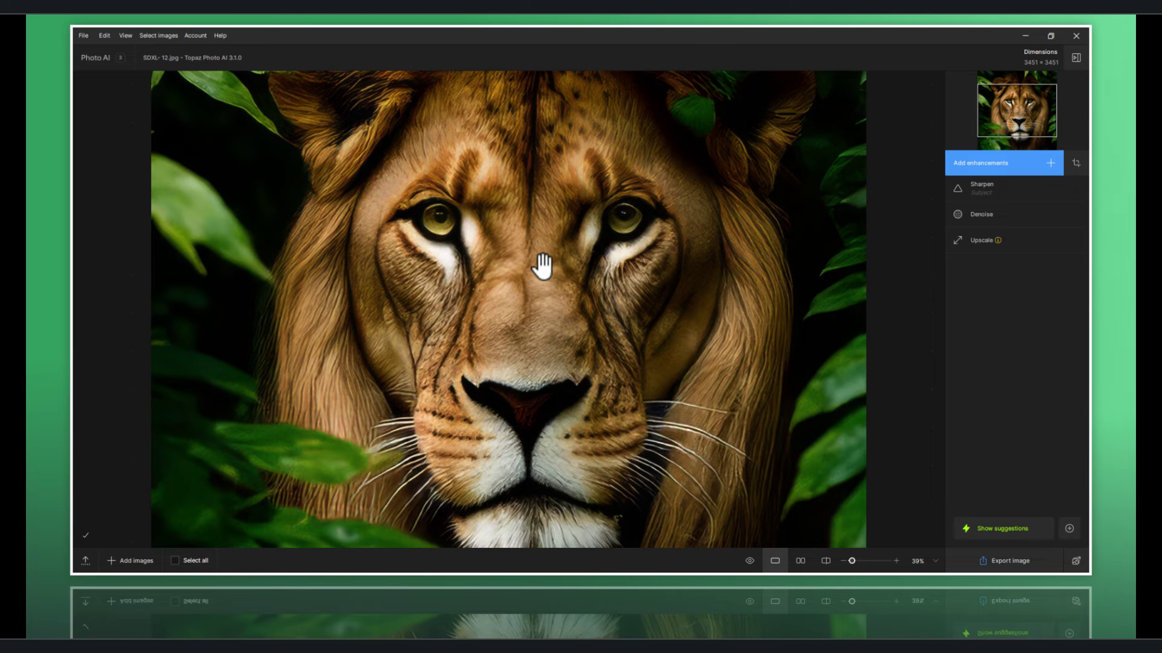
scroll(542, 266, up, 5)
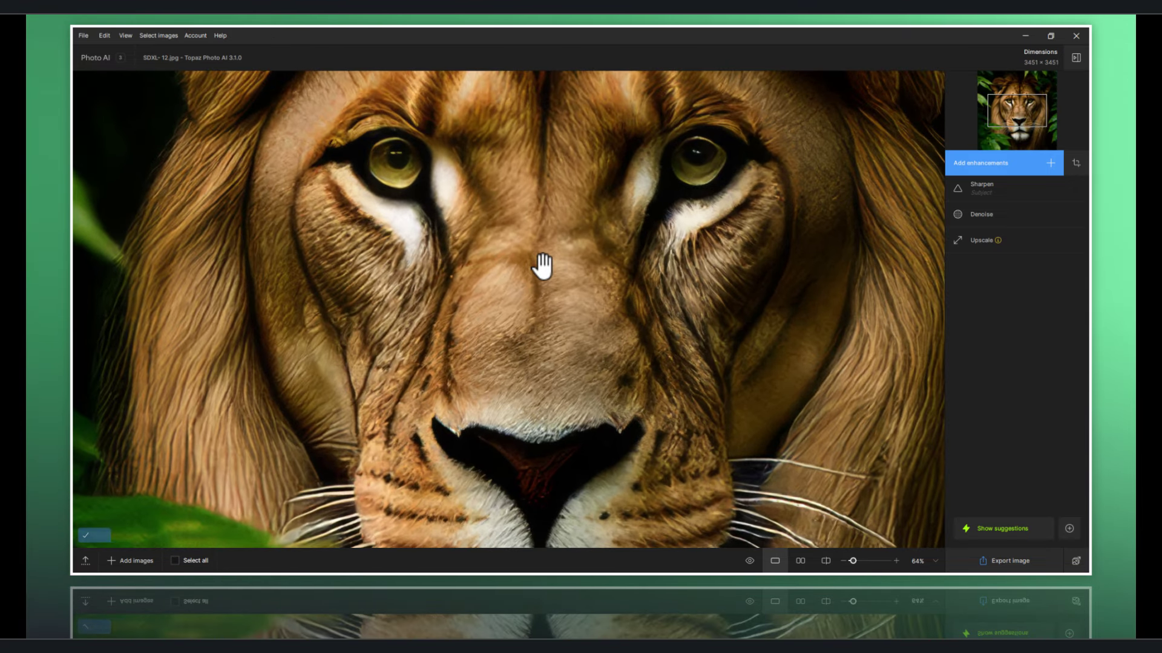
scroll(542, 267, up, 3)
mouse_move(540, 266)
mouse_down()
mouse_move(400, 347)
mouse_move(309, 351)
mouse_up()
mouse_move(549, 365)
mouse_down()
mouse_move(441, 215)
mouse_move(666, 365)
mouse_up()
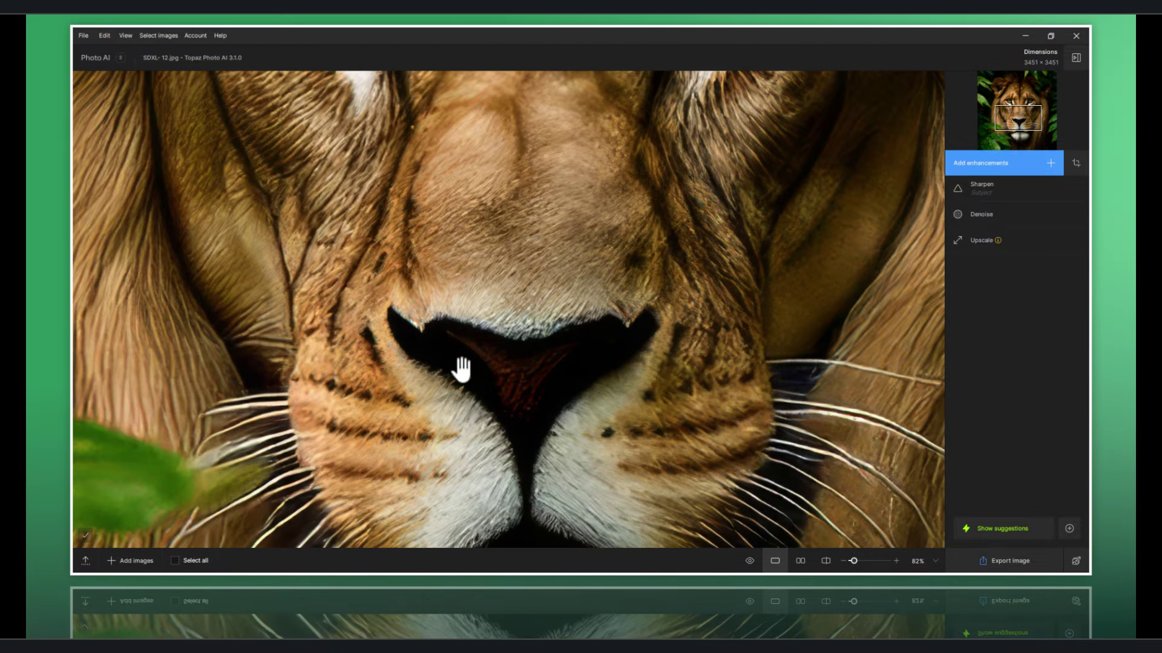
drag(462, 367, 771, 251)
mouse_move(483, 392)
mouse_down()
mouse_move(586, 200)
mouse_move(547, 267)
mouse_move(565, 389)
mouse_move(551, 468)
mouse_up()
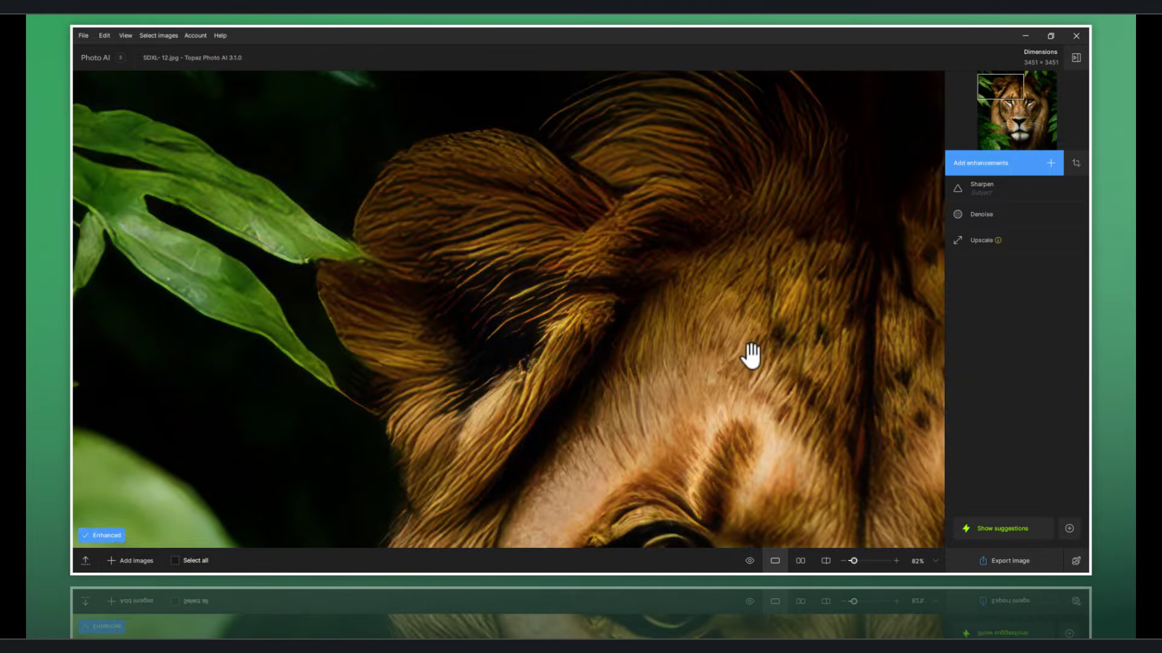
mouse_move(750, 355)
mouse_down()
mouse_move(707, 329)
mouse_move(467, 327)
mouse_up()
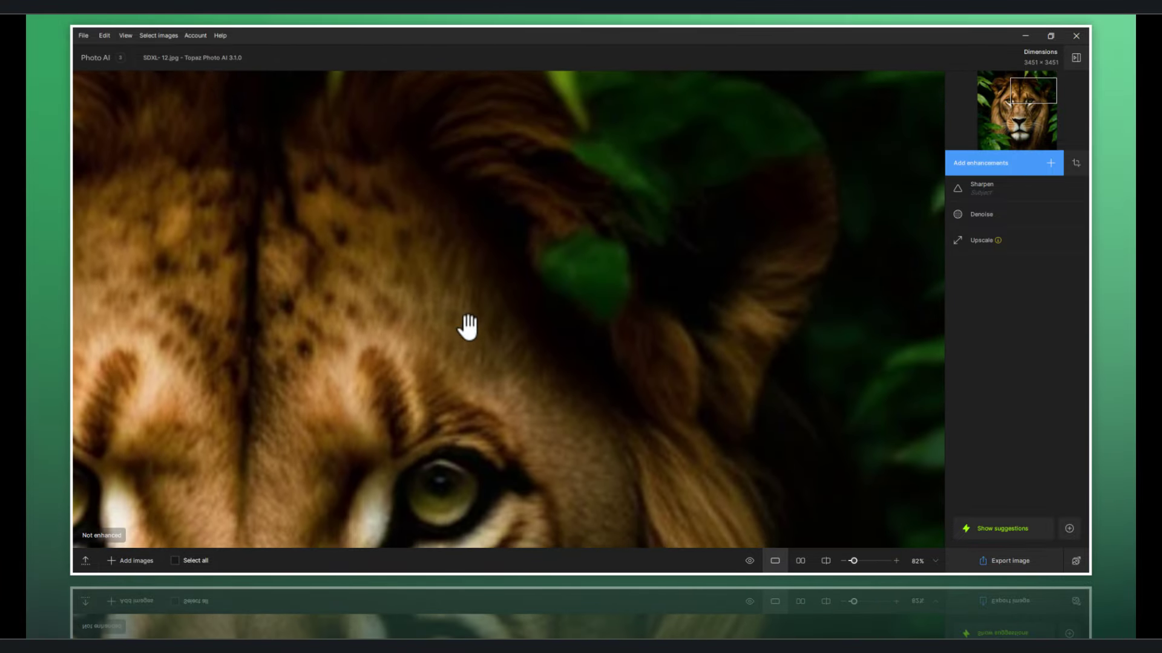
mouse_move(741, 430)
mouse_down()
mouse_move(734, 400)
mouse_move(519, 278)
mouse_move(591, 376)
mouse_move(599, 351)
mouse_move(680, 272)
mouse_up()
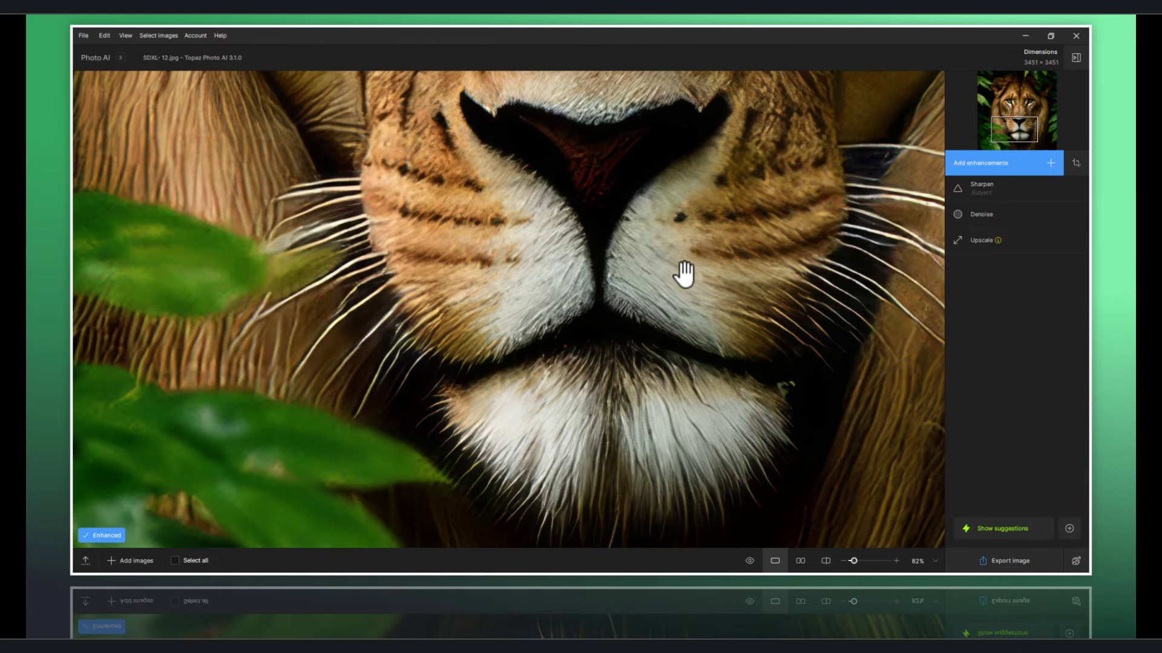
drag(298, 322, 586, 429)
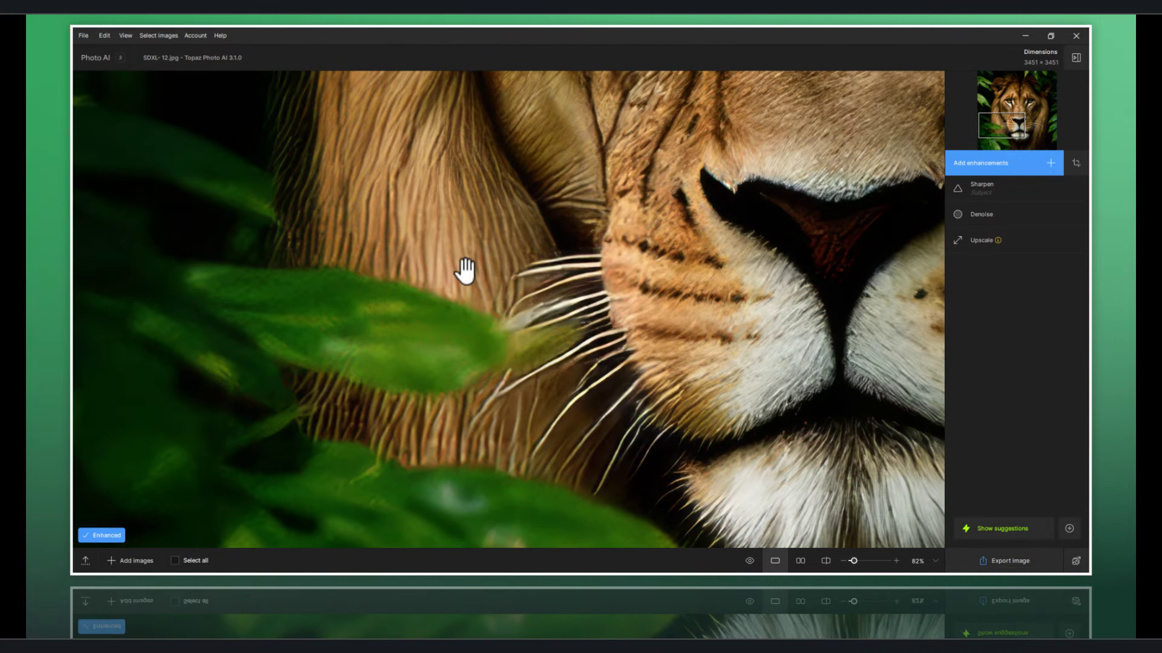
drag(464, 270, 532, 462)
drag(527, 248, 519, 480)
mouse_move(528, 329)
mouse_down()
mouse_move(486, 370)
mouse_move(383, 402)
mouse_move(609, 350)
mouse_up()
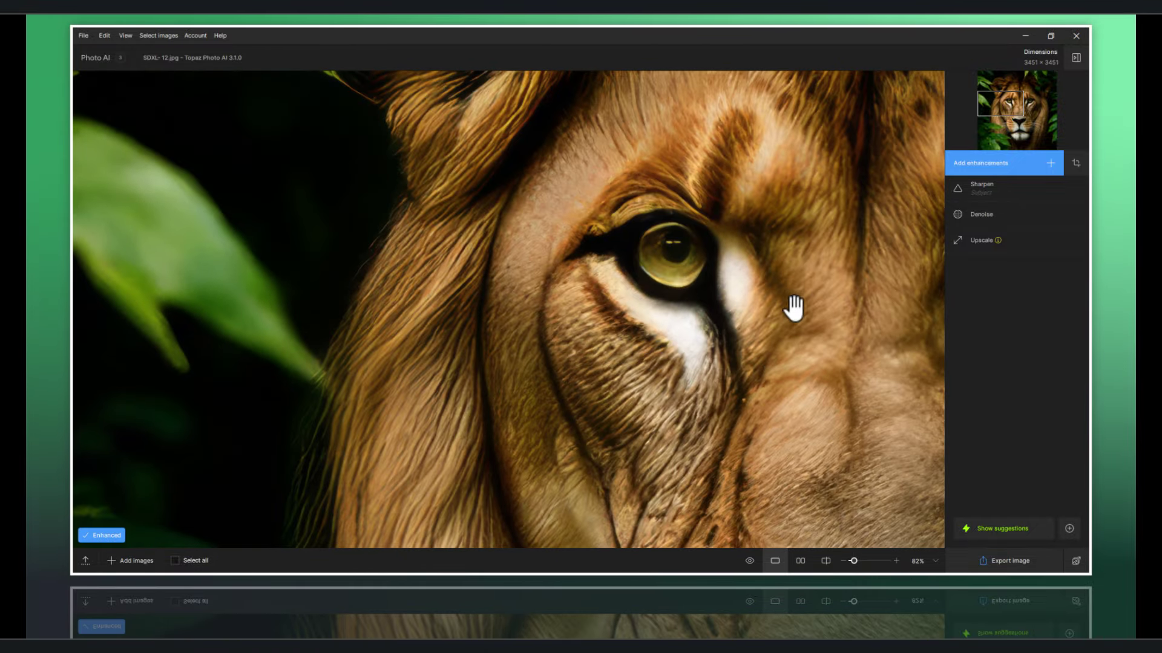
mouse_move(794, 309)
mouse_down()
mouse_move(433, 368)
mouse_move(472, 230)
mouse_move(579, 179)
mouse_move(627, 190)
mouse_move(427, 337)
mouse_move(843, 332)
mouse_move(732, 174)
mouse_move(713, 209)
mouse_move(702, 459)
mouse_up()
mouse_move(702, 268)
mouse_down()
mouse_move(700, 529)
mouse_move(692, 518)
mouse_up()
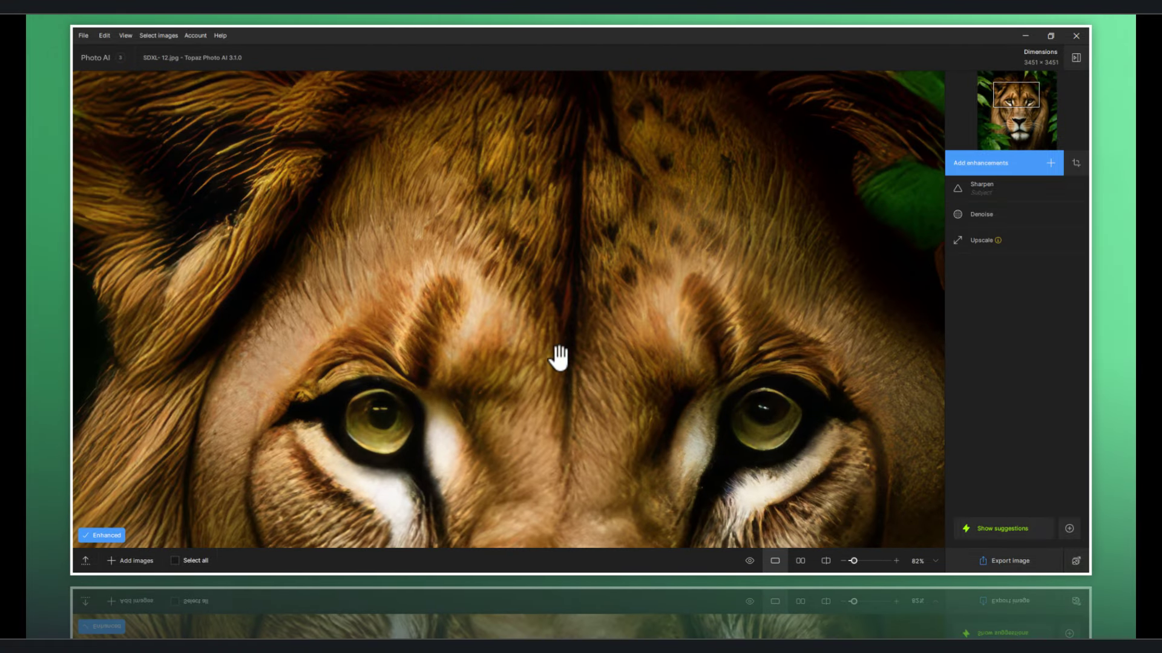
drag(558, 358, 734, 394)
mouse_move(397, 235)
mouse_down()
mouse_move(454, 345)
mouse_move(441, 311)
mouse_move(483, 283)
mouse_up()
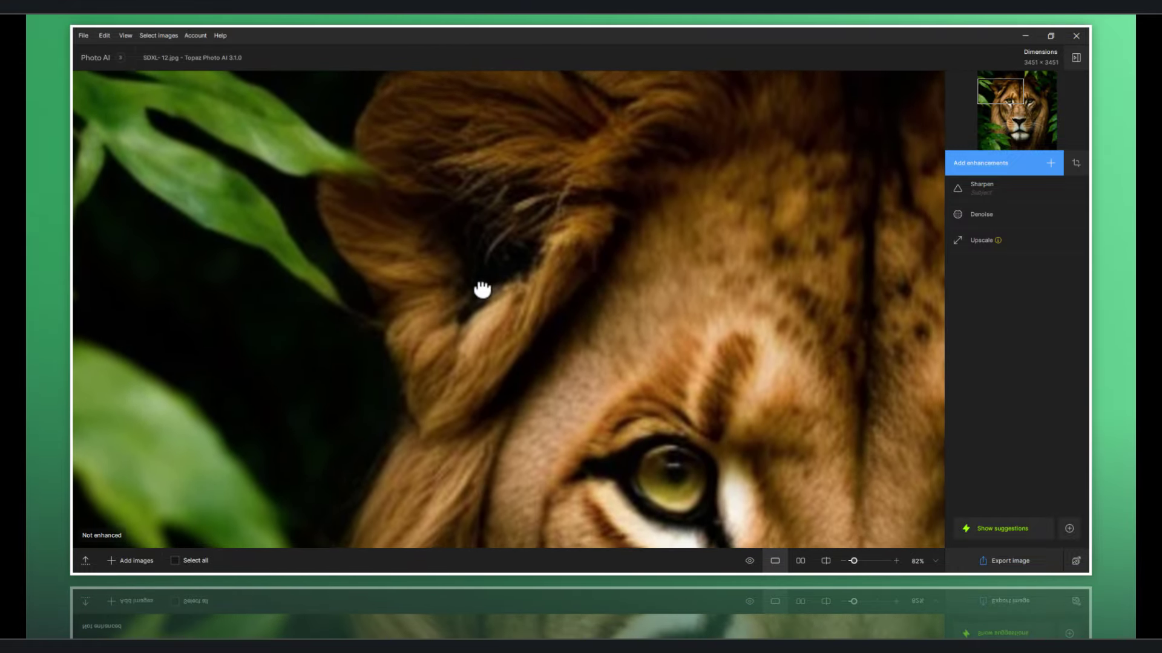
drag(695, 400, 479, 311)
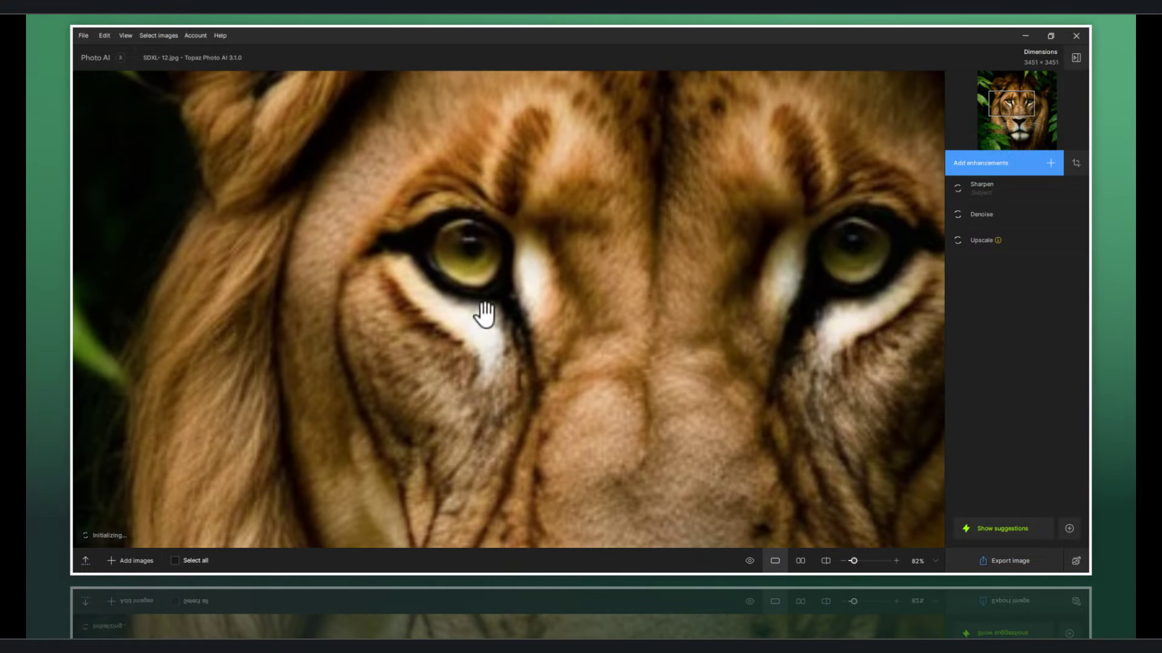
mouse_move(630, 383)
mouse_down()
mouse_move(363, 303)
mouse_move(466, 293)
mouse_up()
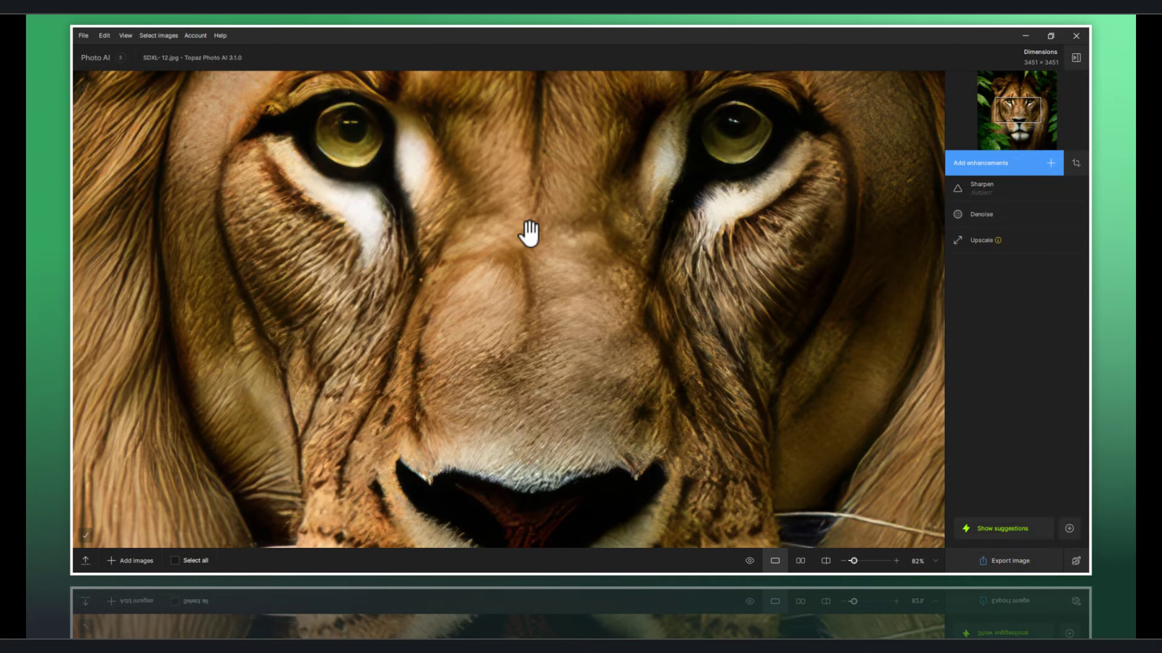
scroll(529, 233, down, 5)
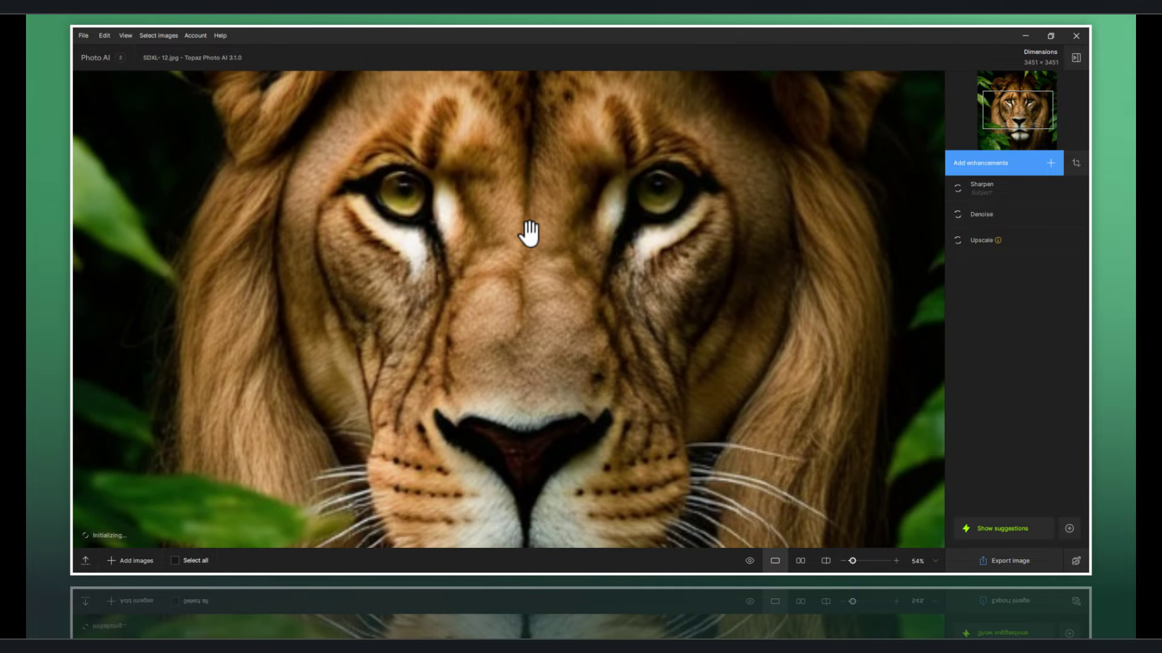
scroll(530, 233, down, 1)
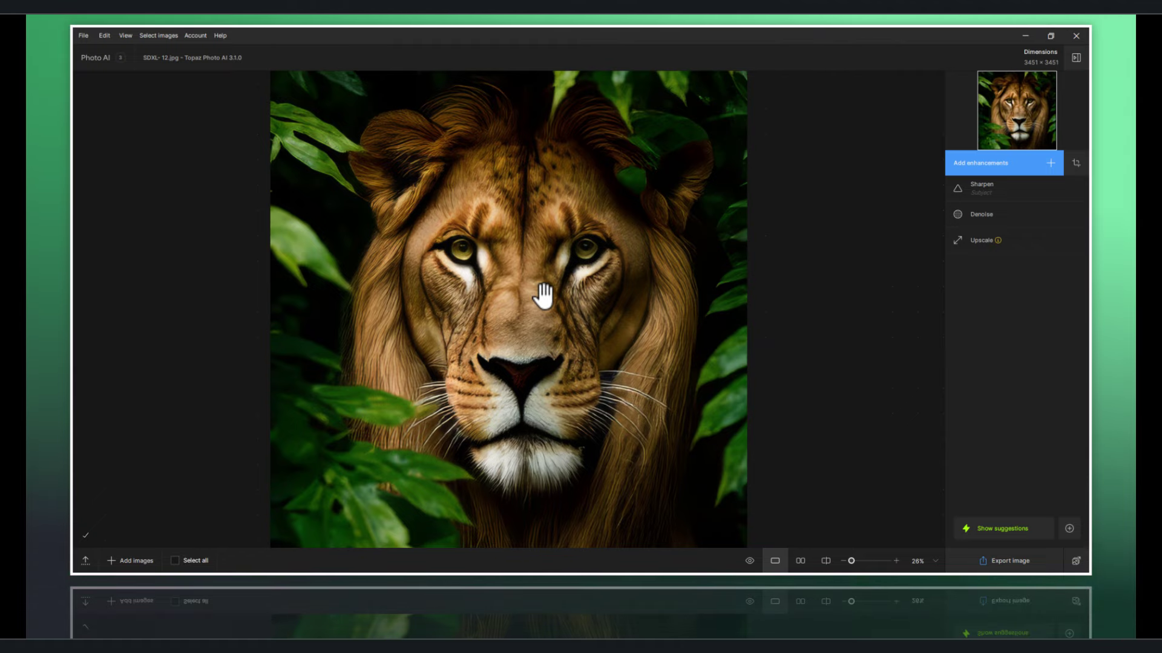
mouse_move(985, 241)
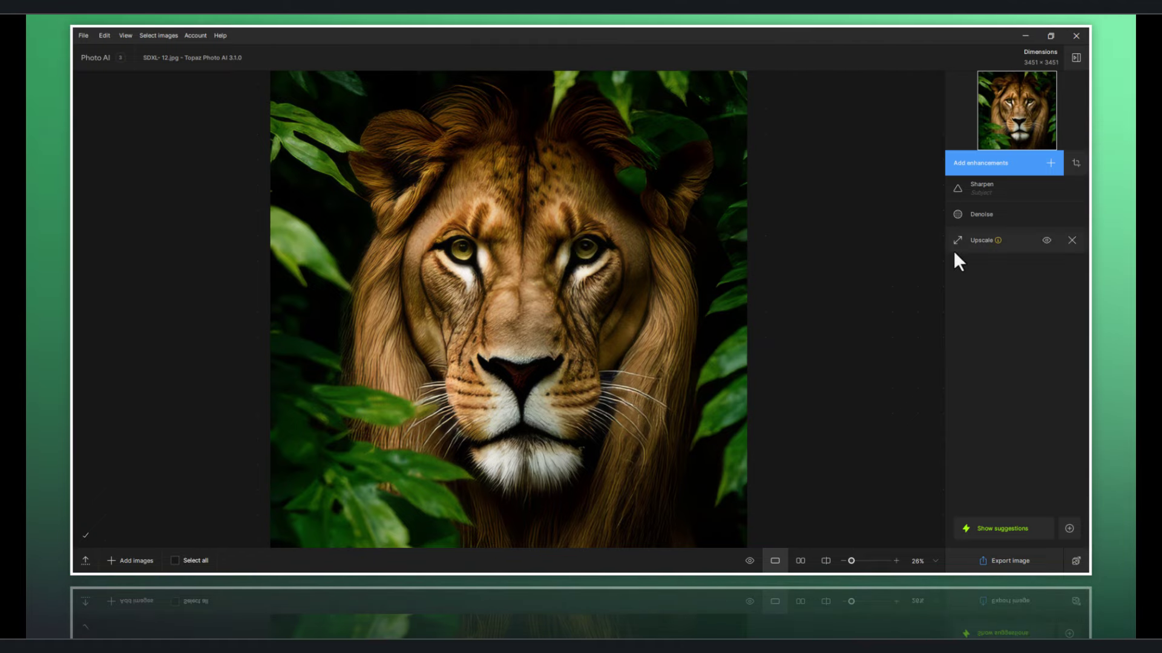
Step: Drop the lion's Sharpen strength from 12 to 5, then show the available enhancements list
click(1012, 187)
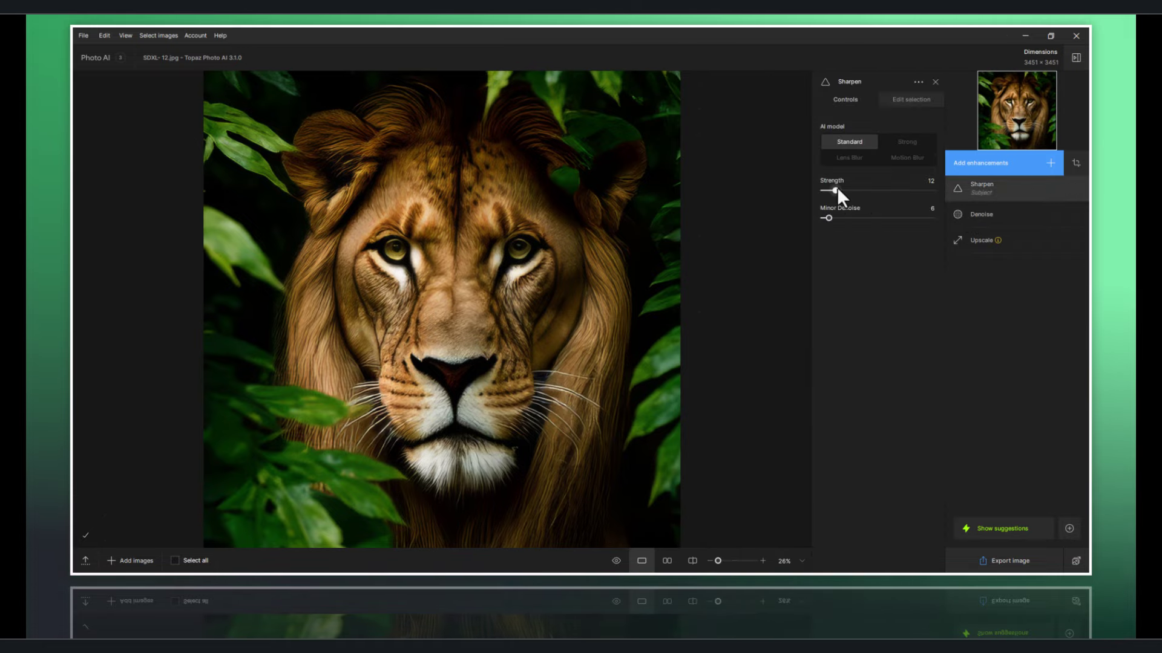
drag(835, 190, 826, 190)
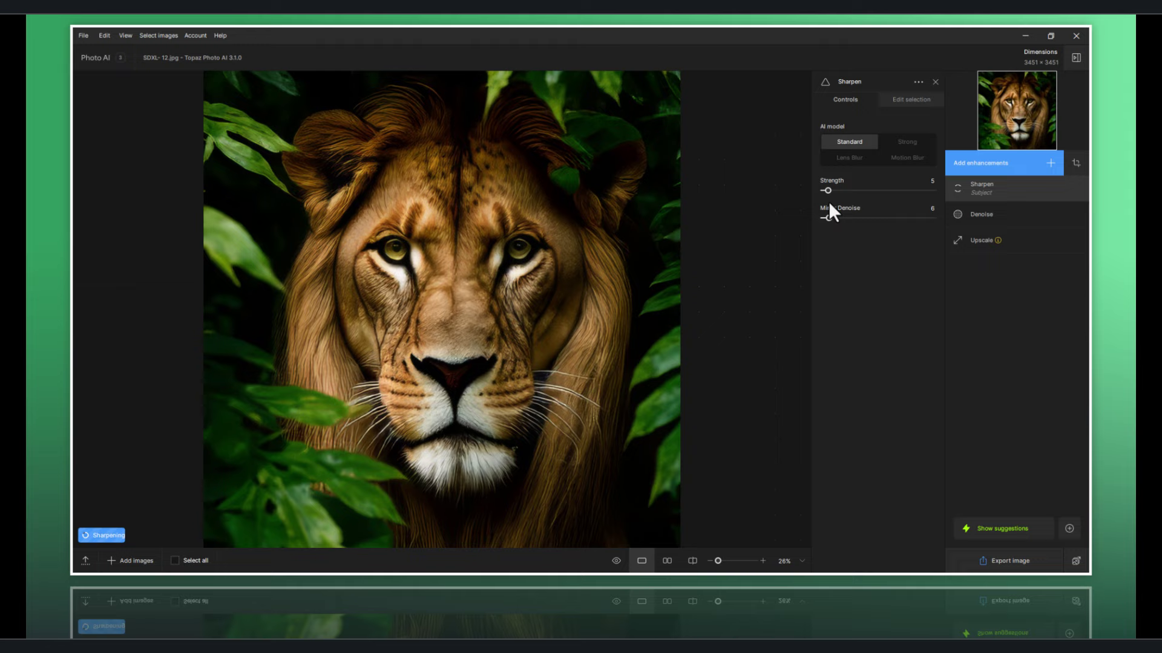
click(1008, 190)
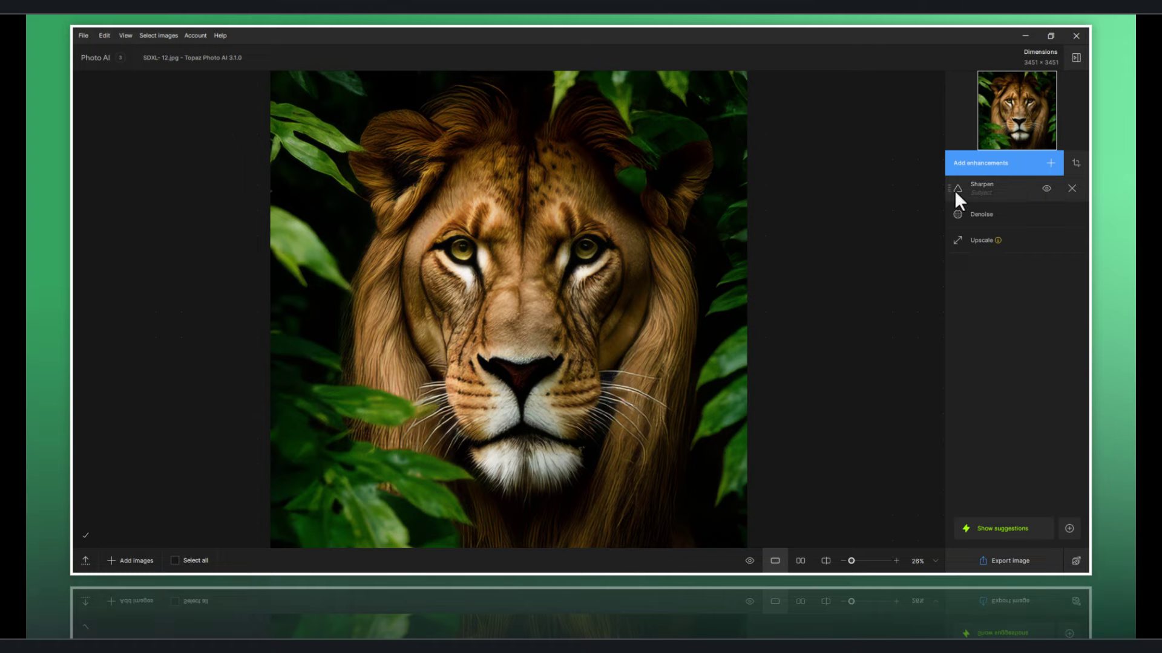
click(982, 161)
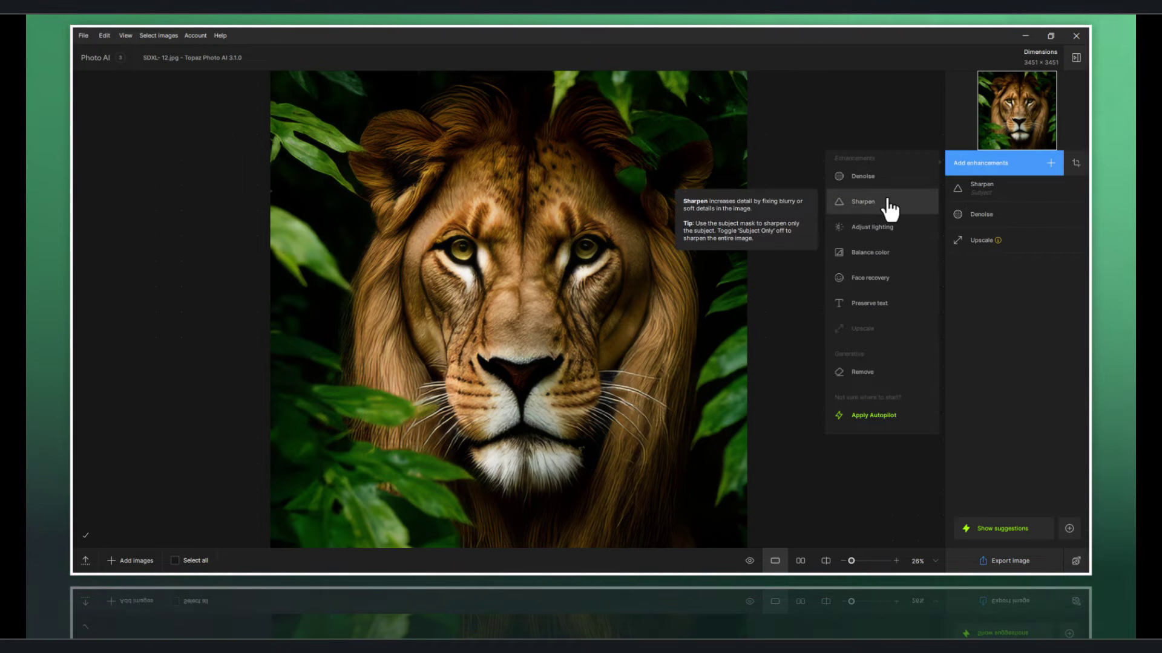
Step: Add Adjust lighting to the lion image with its strength lowered from 25 to 14
click(912, 244)
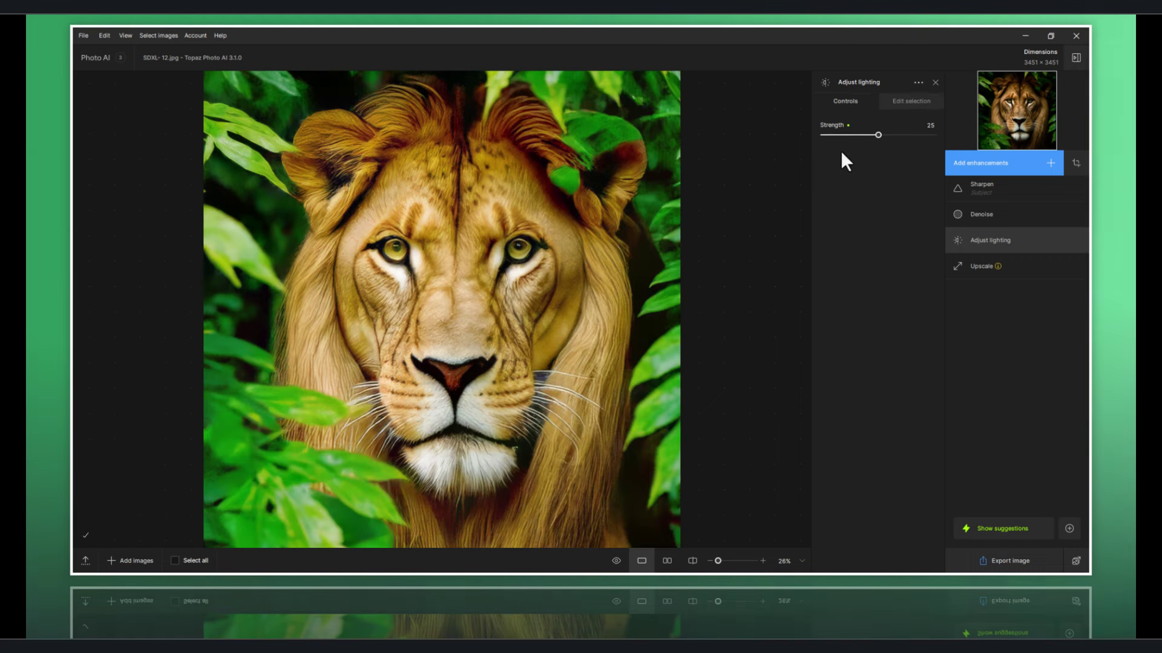
mouse_move(846, 89)
mouse_down()
mouse_move(777, 187)
mouse_move(837, 156)
mouse_up()
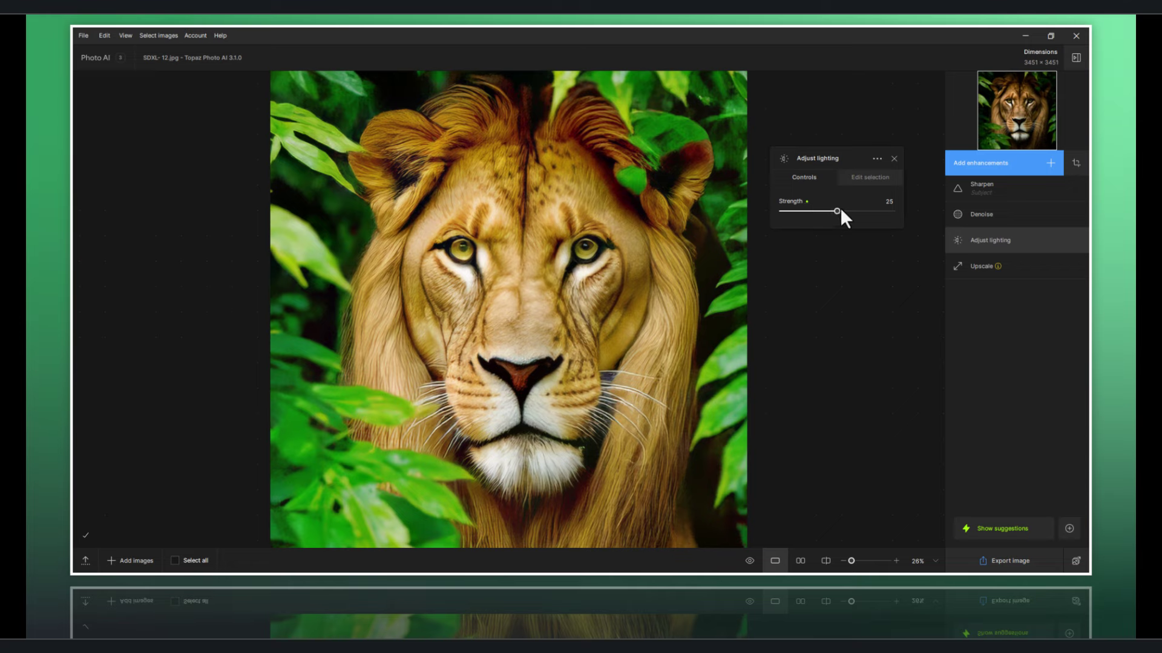
drag(837, 211, 808, 211)
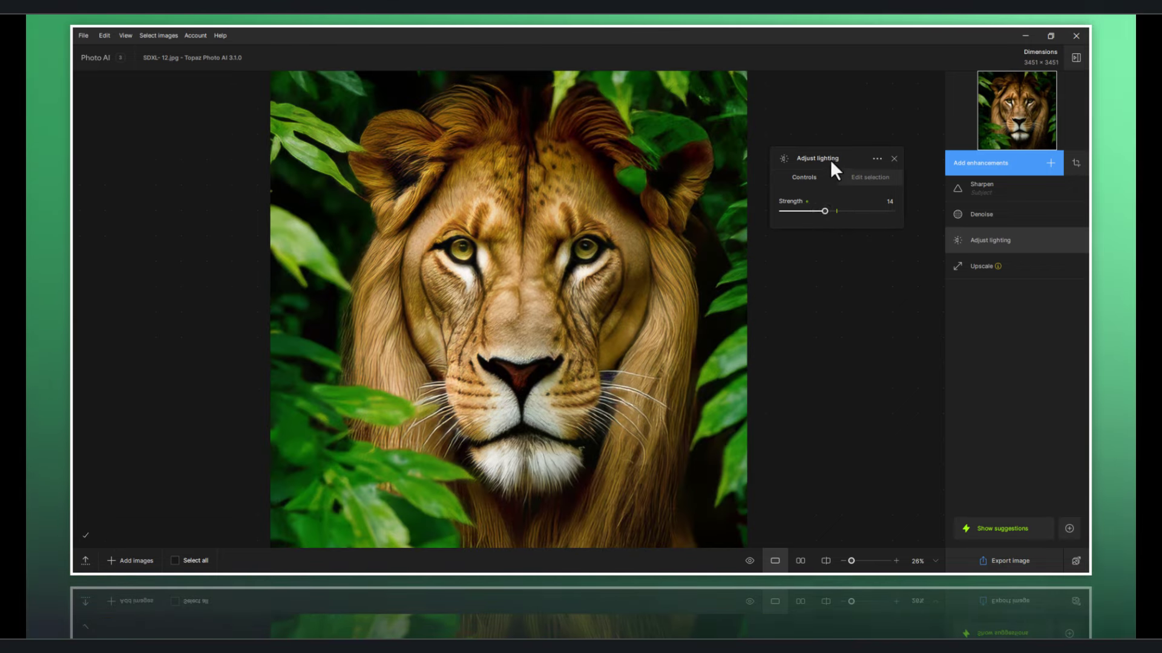
click(893, 159)
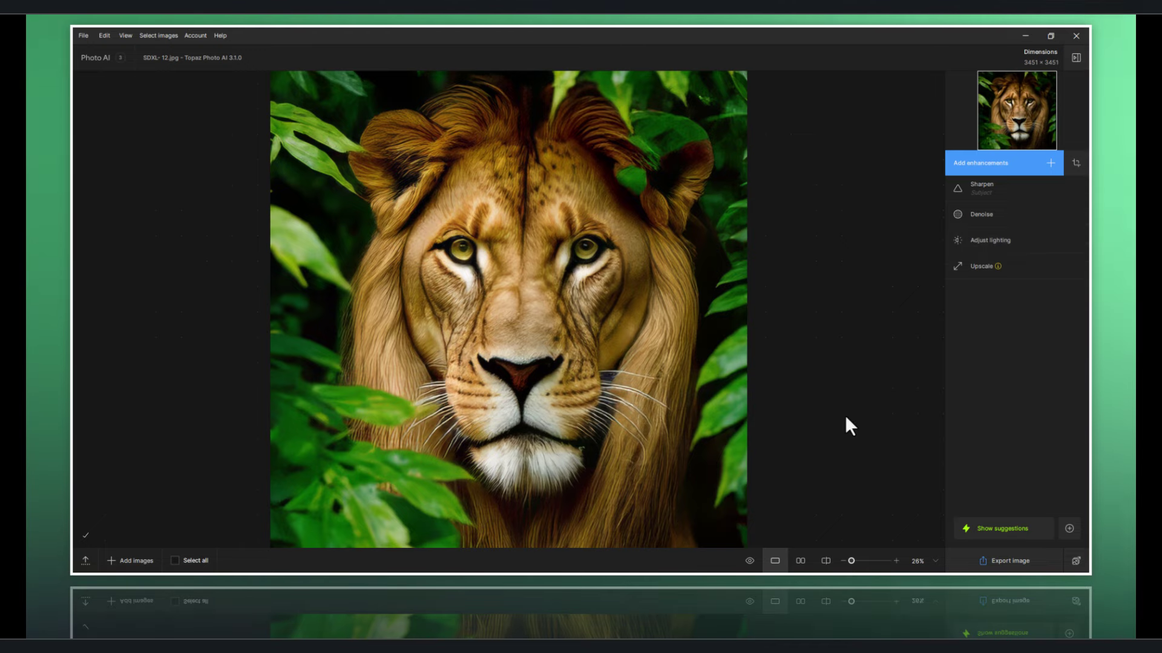
click(825, 562)
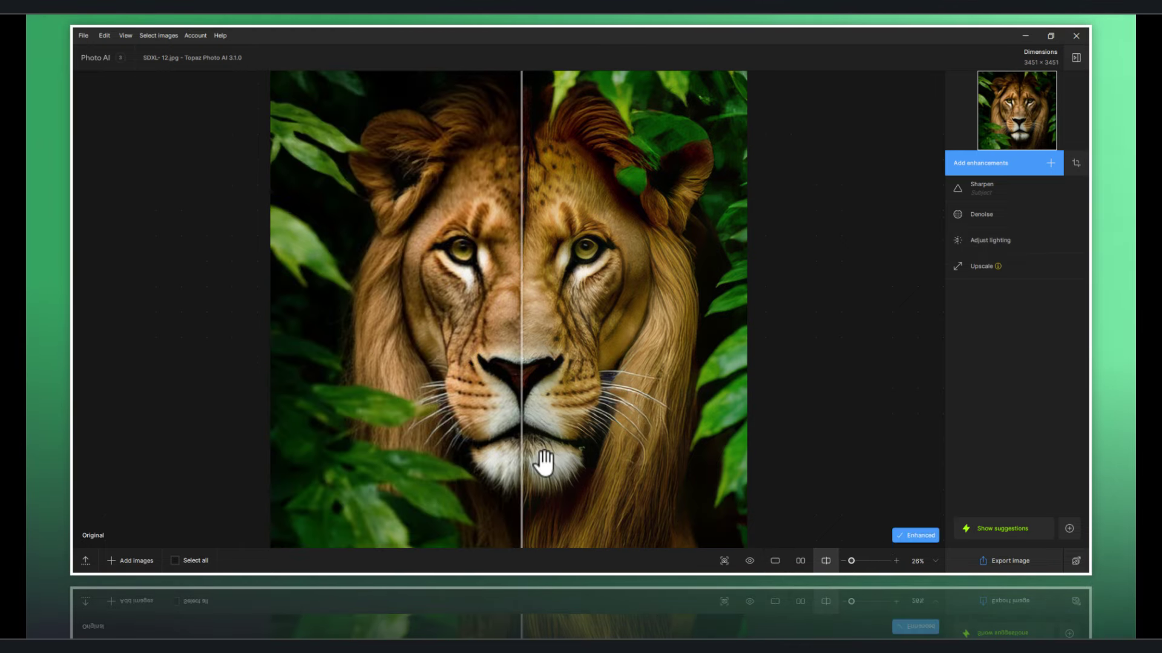
drag(525, 475, 743, 483)
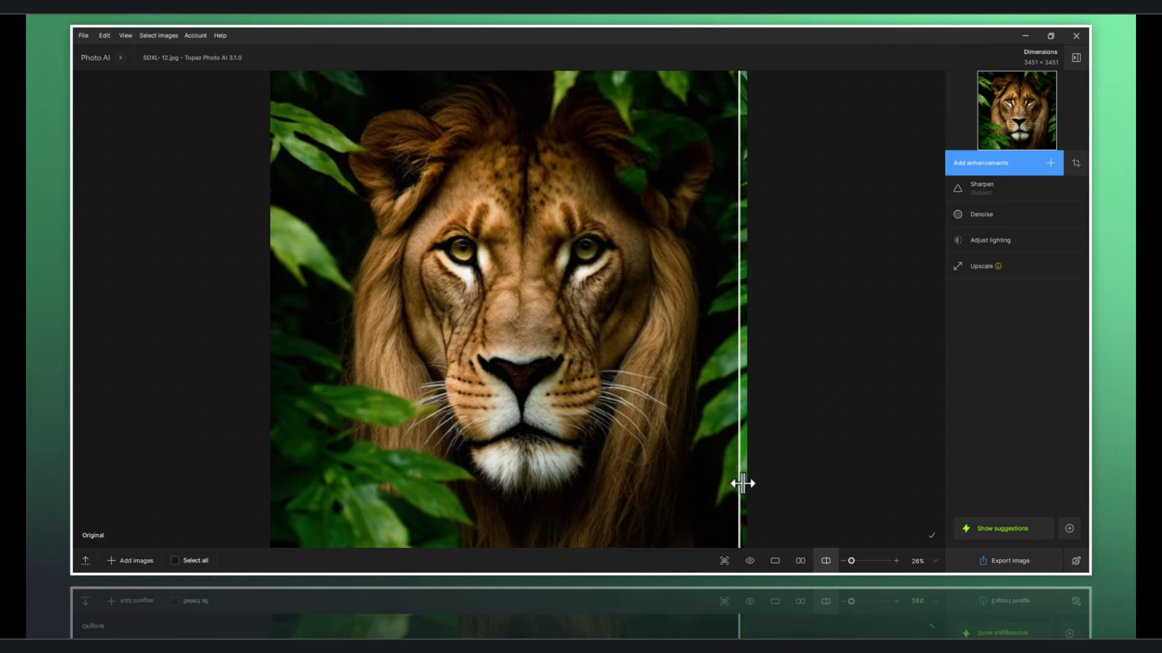
mouse_move(742, 484)
mouse_down()
mouse_move(266, 464)
mouse_move(679, 475)
mouse_move(280, 473)
mouse_up()
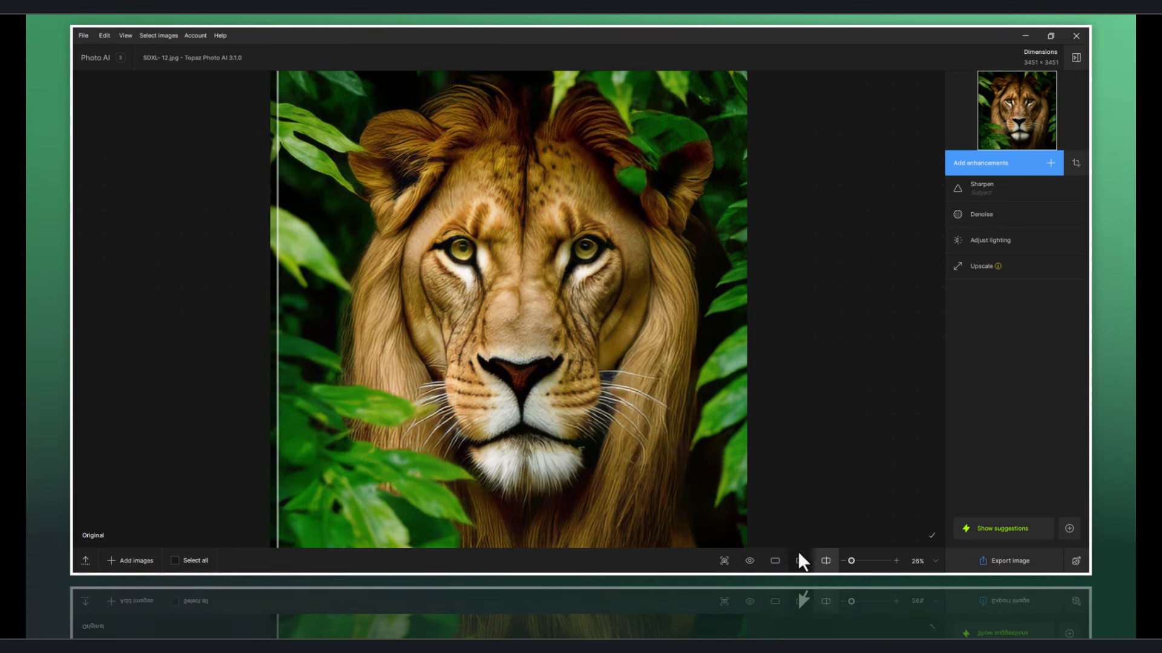
click(776, 559)
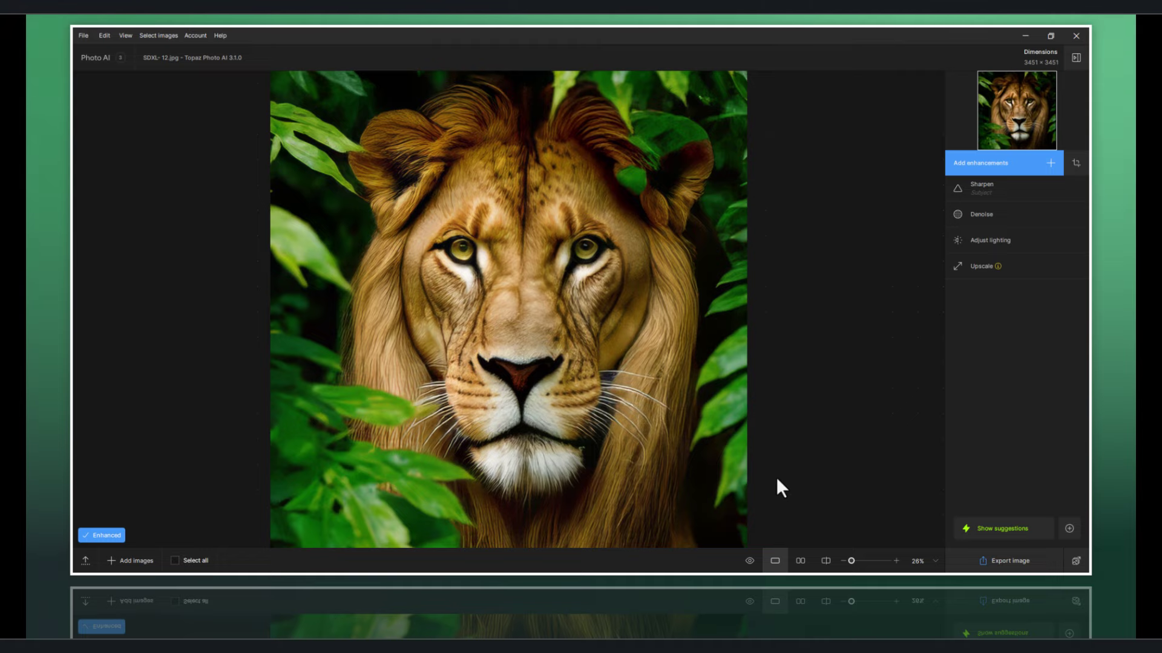